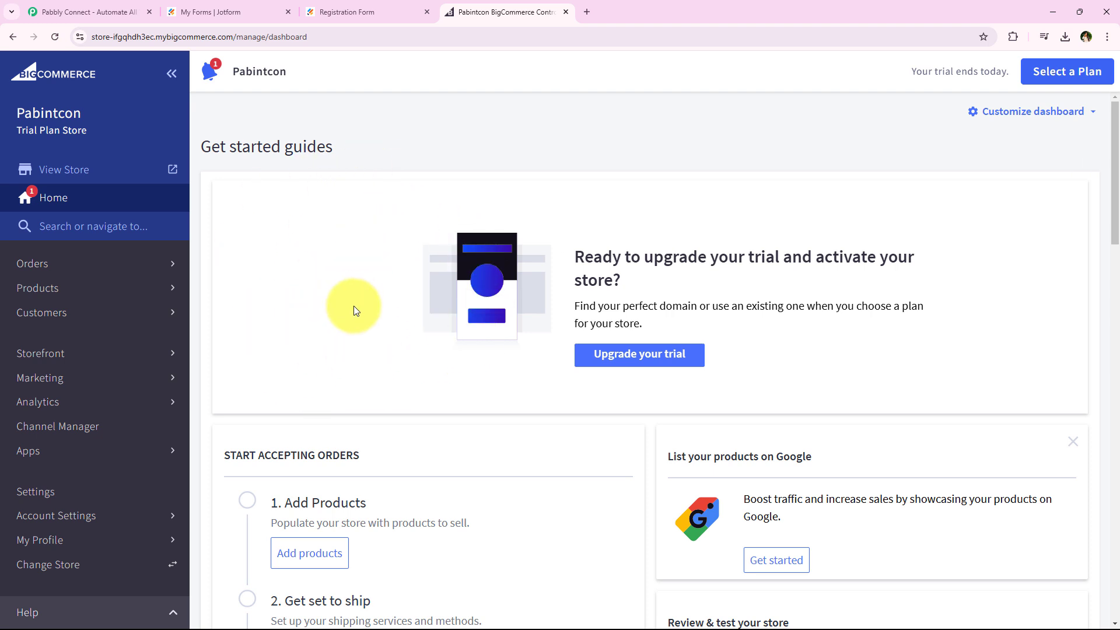
Switch to Jotform and submit the filled-in Registration Form
{"action": "left_click", "coordinate": [254, 7]}
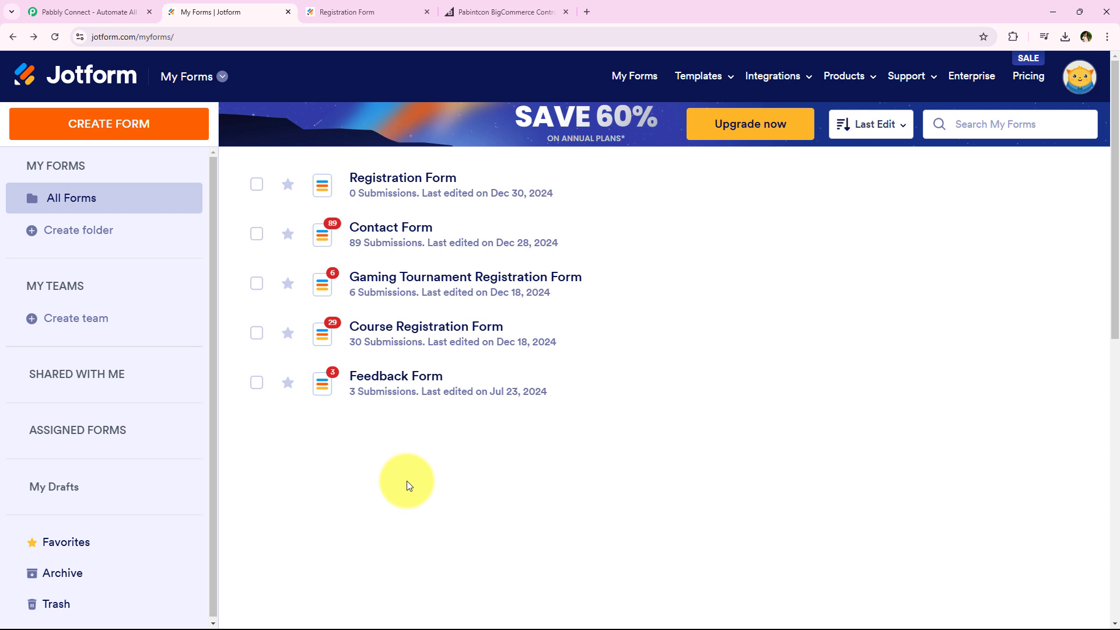
{"action": "left_click", "coordinate": [385, 12]}
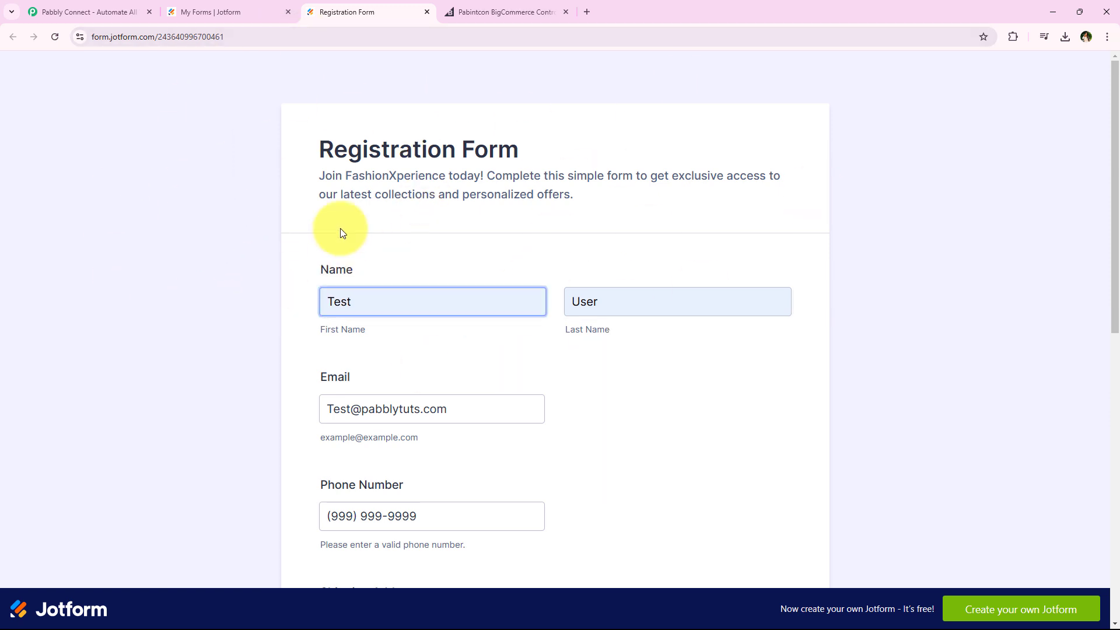
{"action": "left_click", "coordinate": [148, 157]}
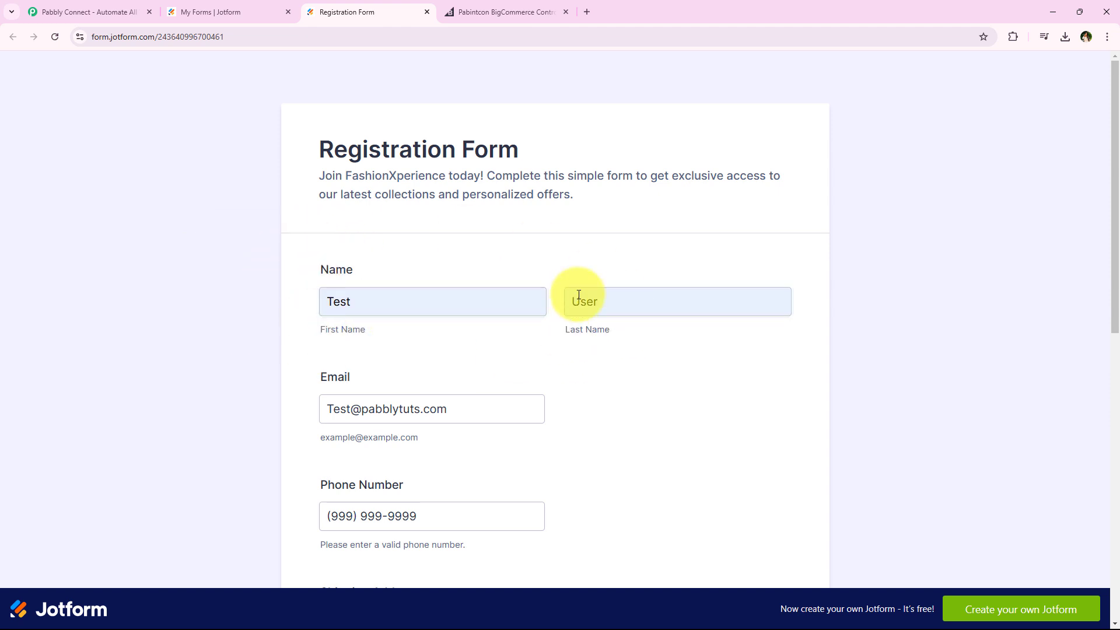
{"action": "middle_click", "coordinate": [271, 166]}
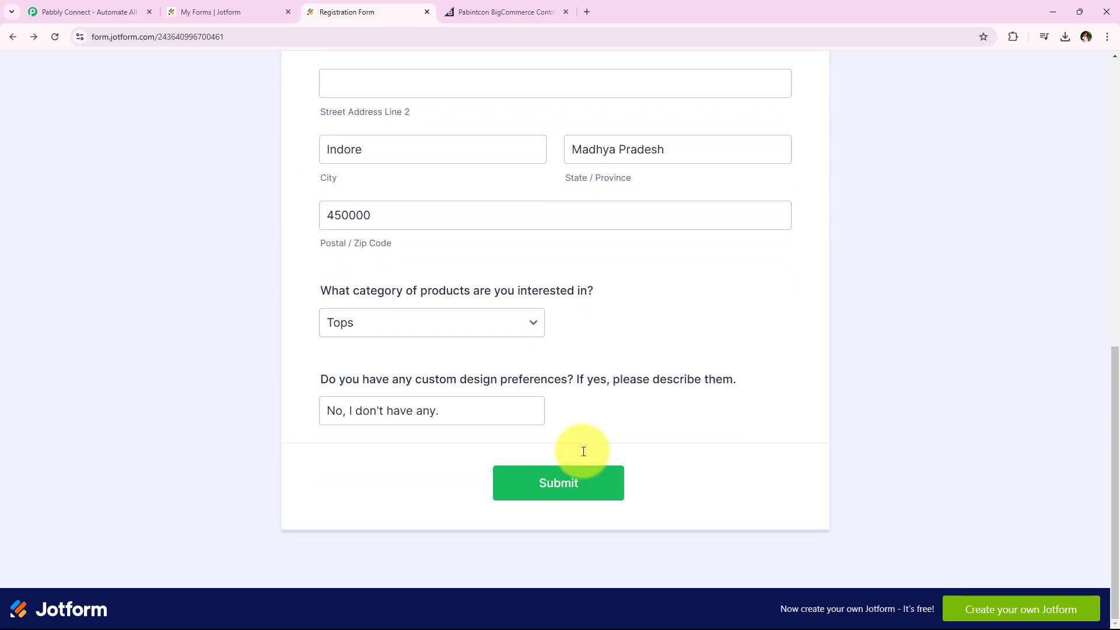
{"action": "left_click", "coordinate": [569, 495]}
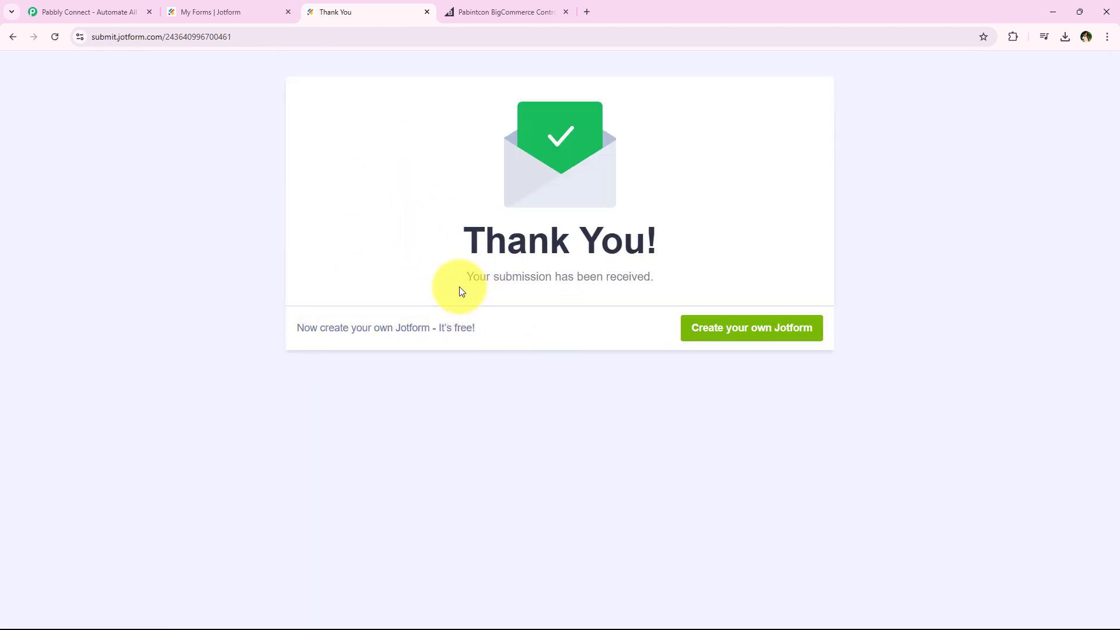
{"action": "left_click_drag", "start_coordinate": [458, 288], "coordinate": [655, 283]}
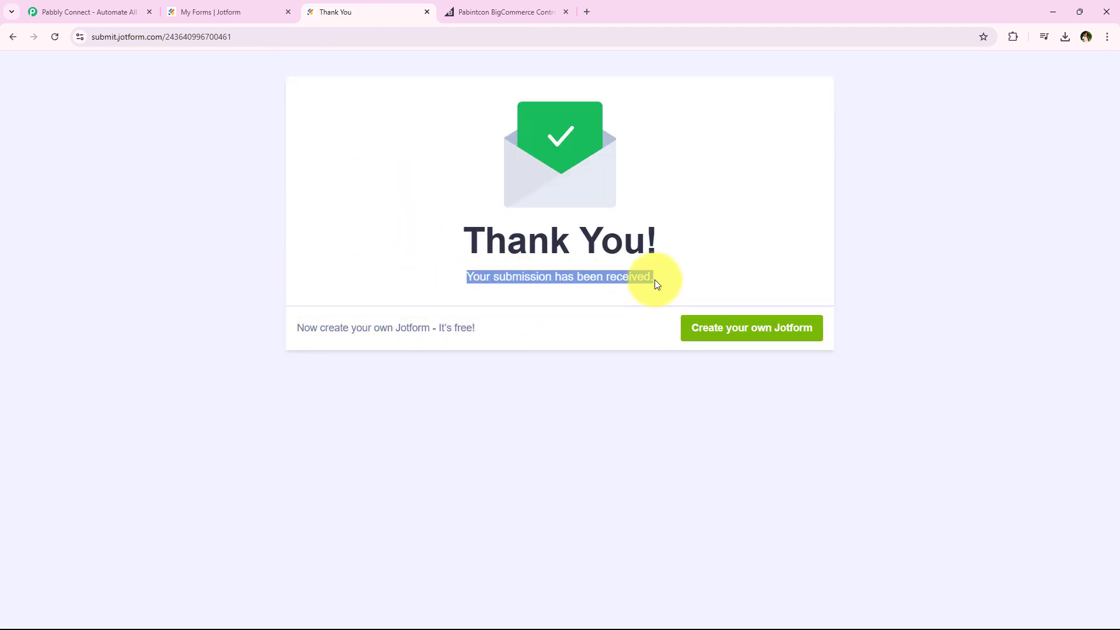
{"action": "left_click", "coordinate": [324, 200]}
Switch to the BigCommerce store and view its customer list
{"action": "left_click", "coordinate": [467, 5]}
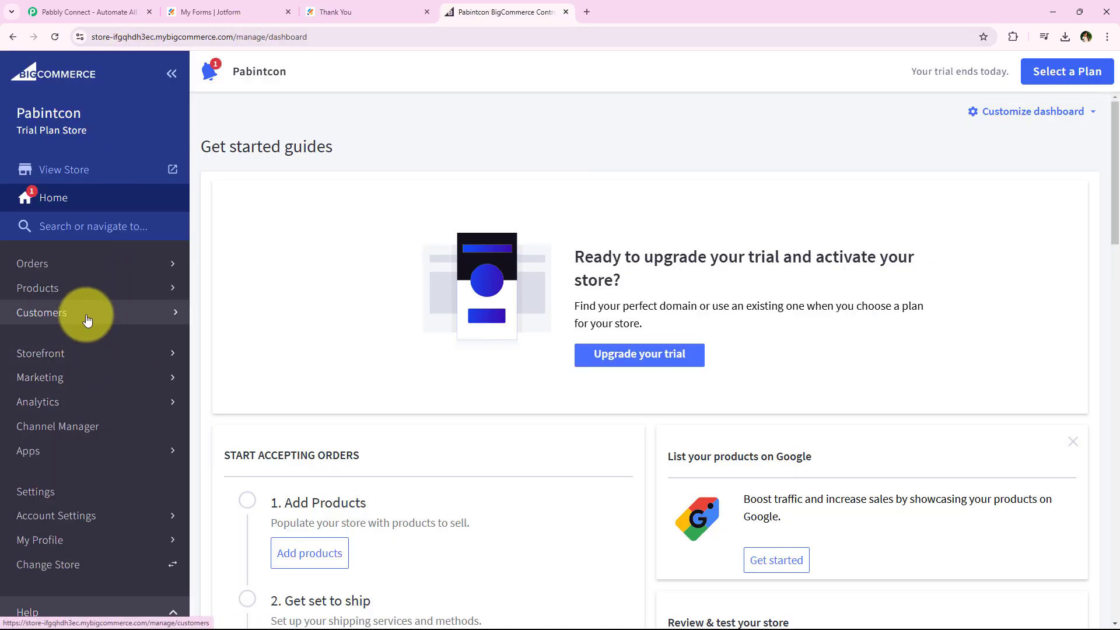
{"action": "left_click", "coordinate": [88, 315]}
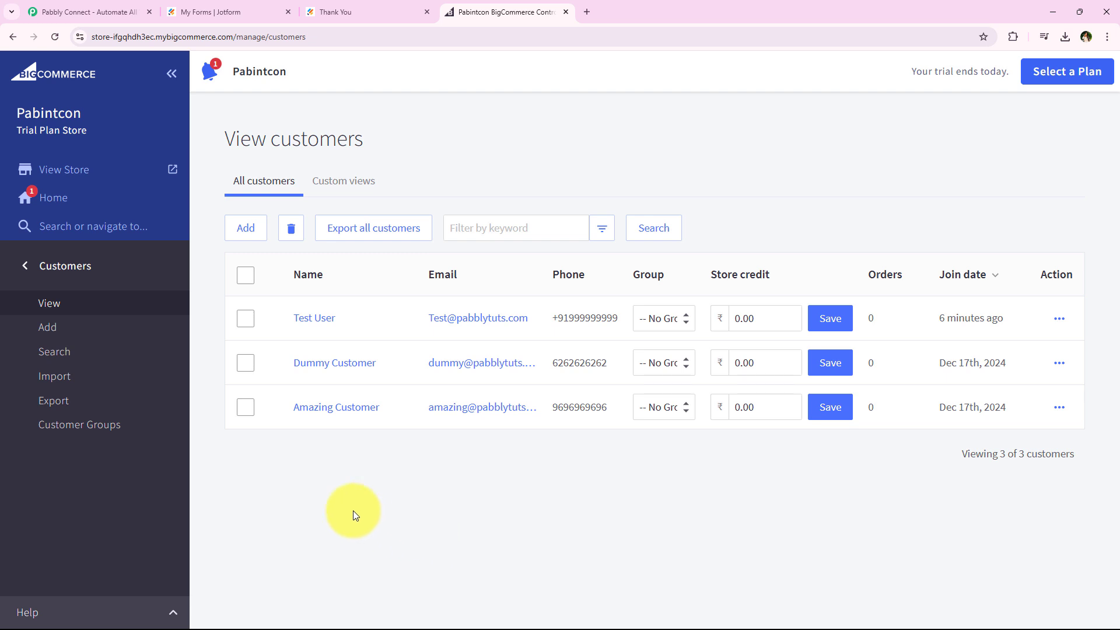
Switch to the Pabbly Connect website, dismiss the year-end sale offer and sign in
{"action": "left_click", "coordinate": [118, 6]}
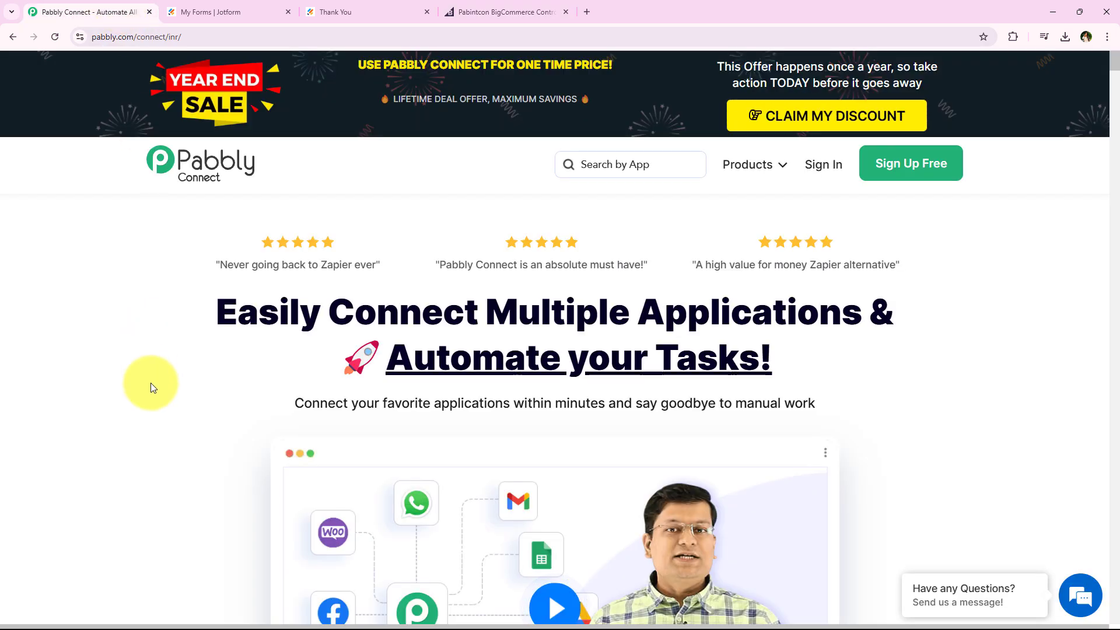
{"action": "left_click", "coordinate": [258, 36]}
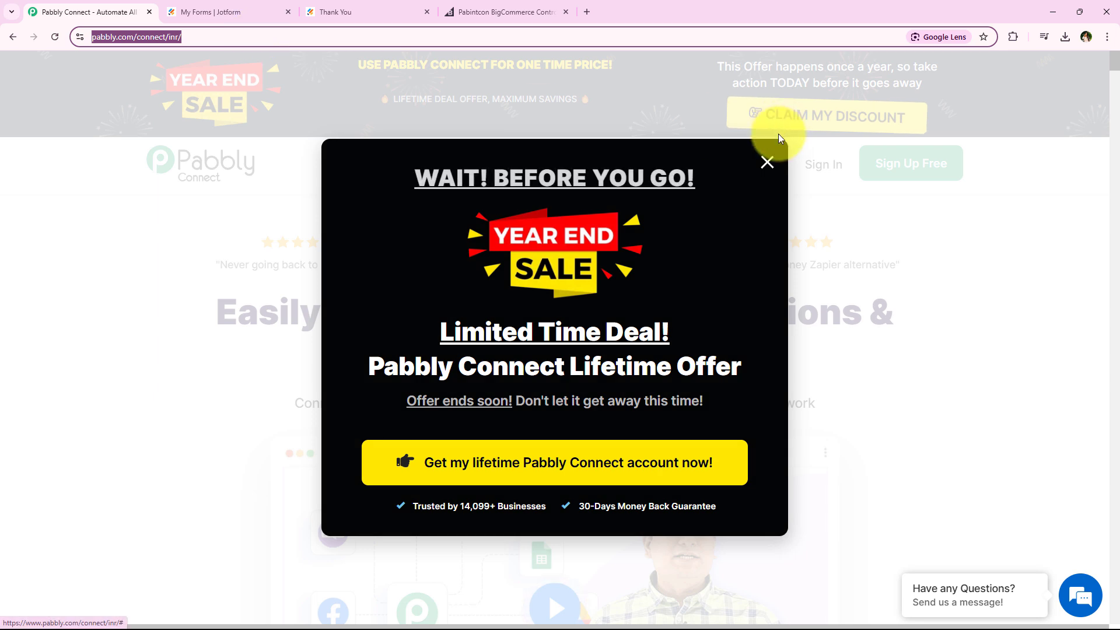
{"action": "left_click", "coordinate": [768, 164]}
{"action": "left_click", "coordinate": [337, 35]}
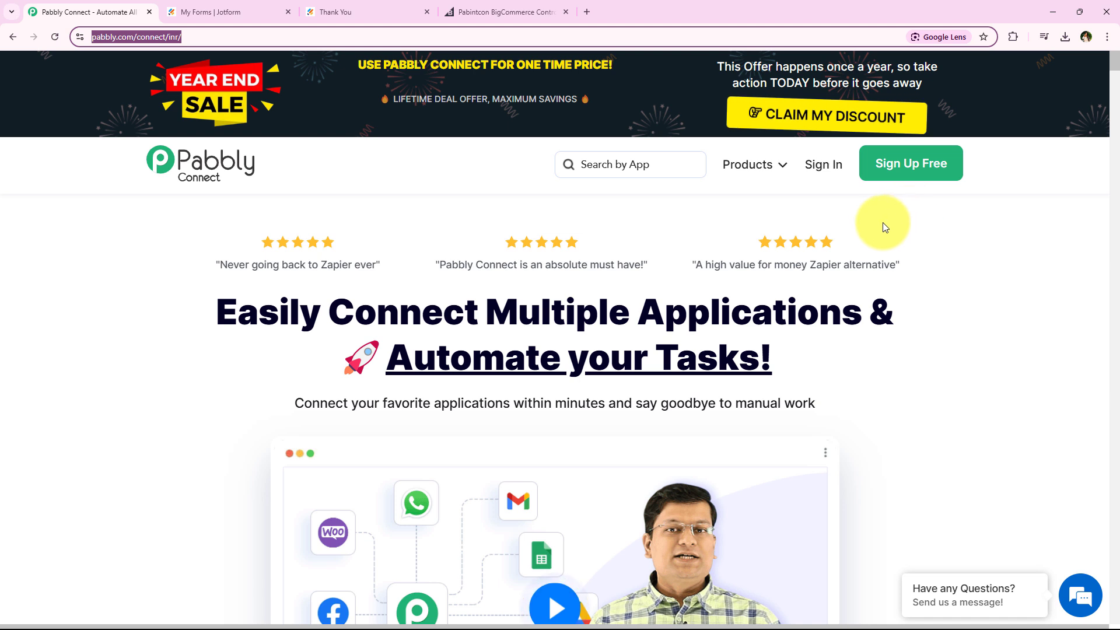
{"action": "left_click", "coordinate": [834, 176]}
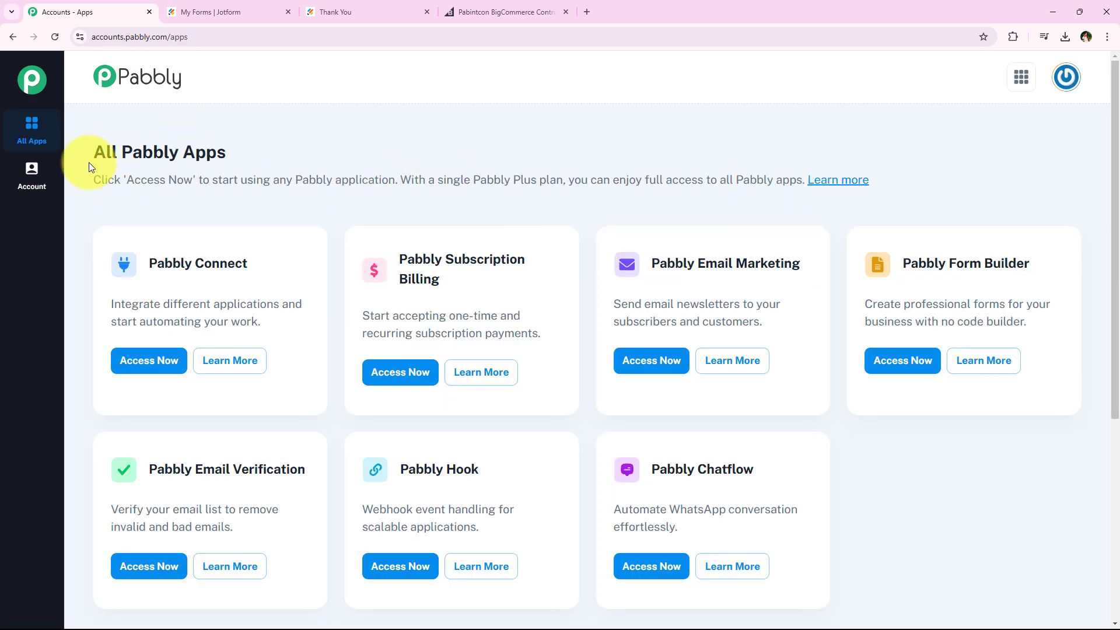
Access Pabbly Connect from the All Pabbly Apps page
{"action": "left_click_drag", "start_coordinate": [97, 152], "coordinate": [232, 155]}
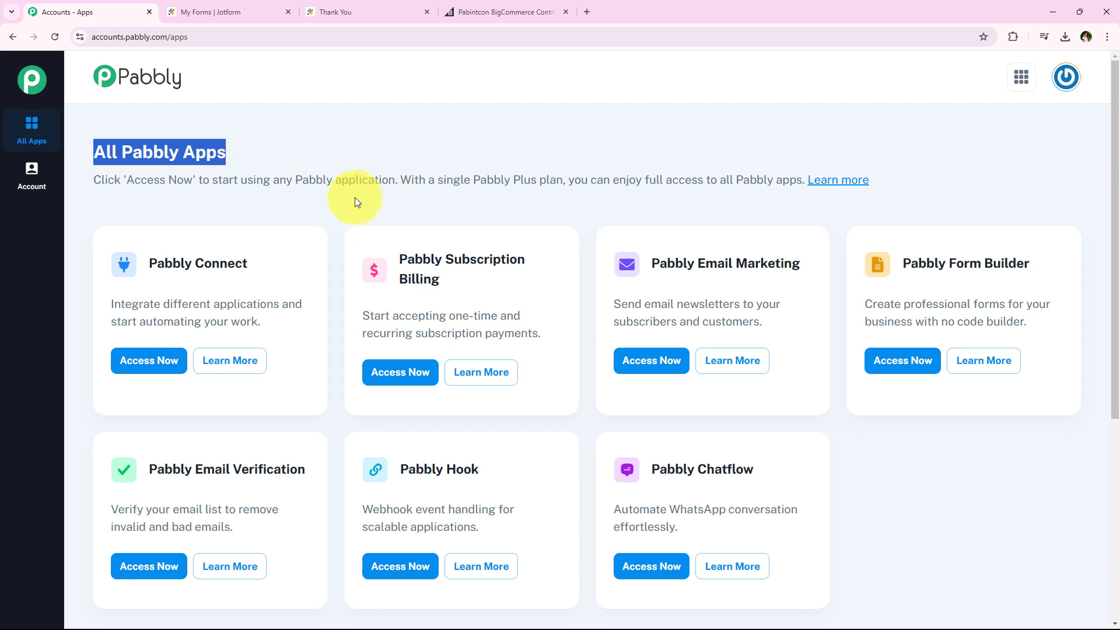
{"action": "scroll", "coordinate": [334, 300], "scroll_direction": "down", "scroll_amount": 2}
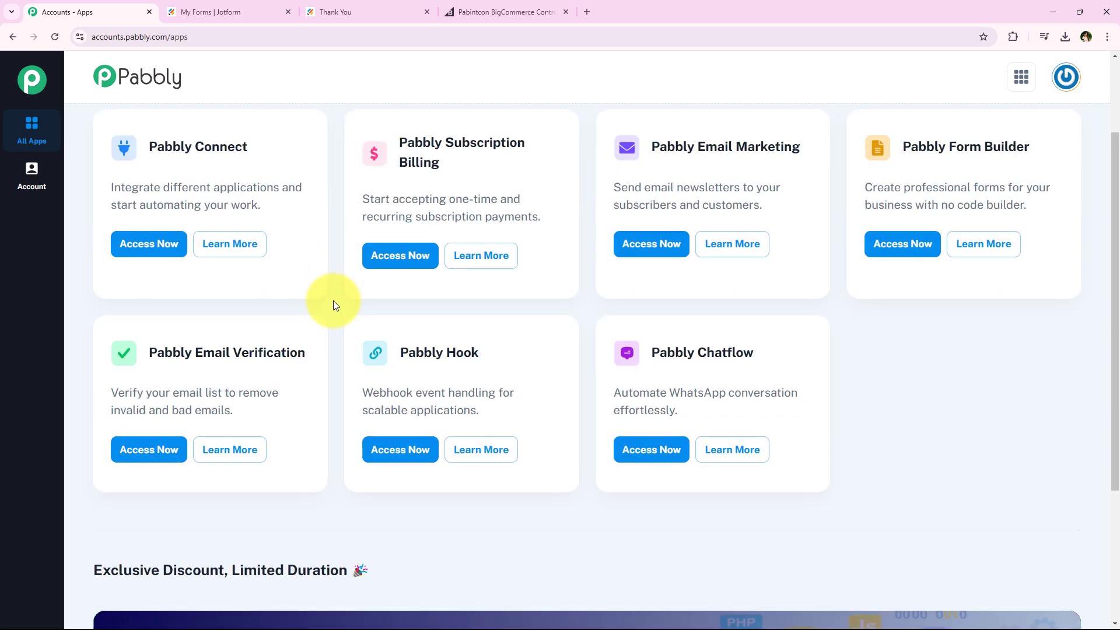
{"action": "scroll", "coordinate": [334, 300], "scroll_direction": "up", "scroll_amount": 2}
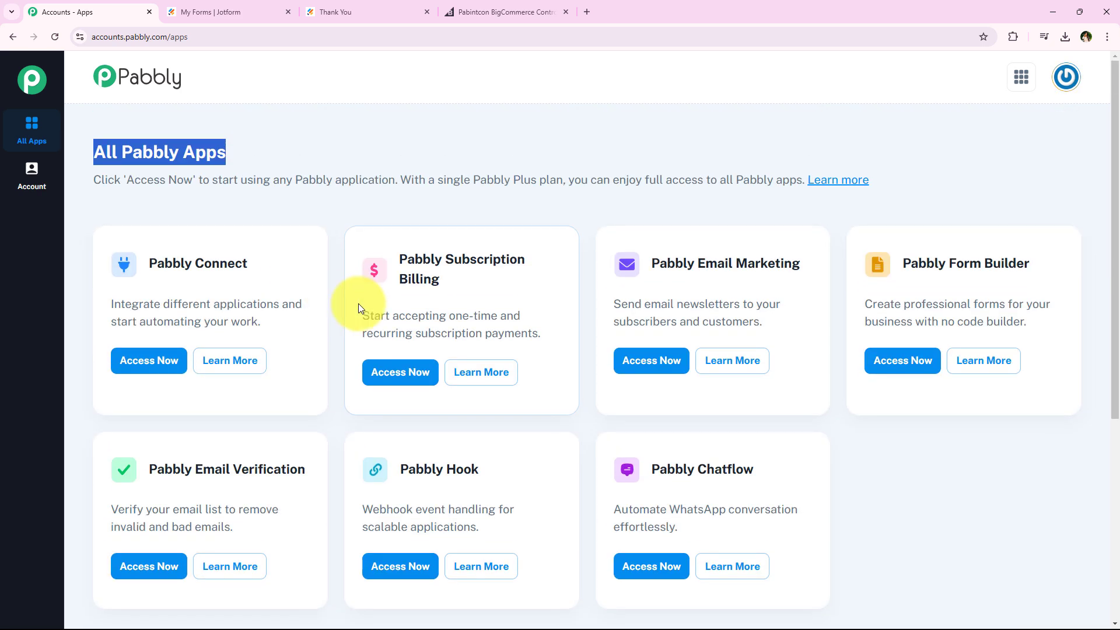
{"action": "left_click", "coordinate": [358, 303]}
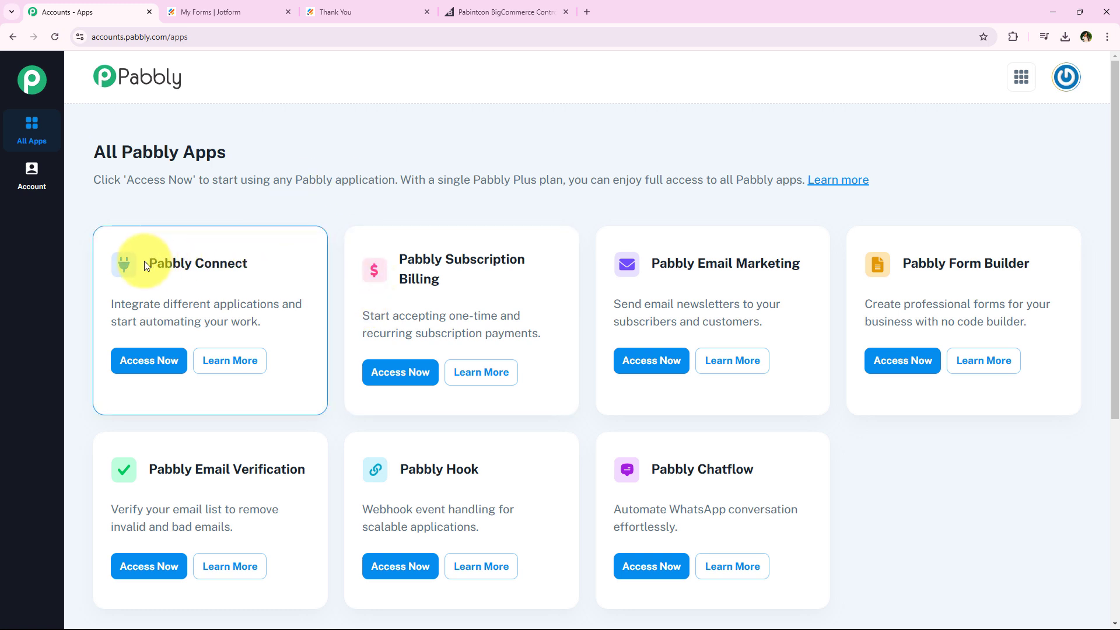
{"action": "left_click_drag", "start_coordinate": [150, 262], "coordinate": [282, 252]}
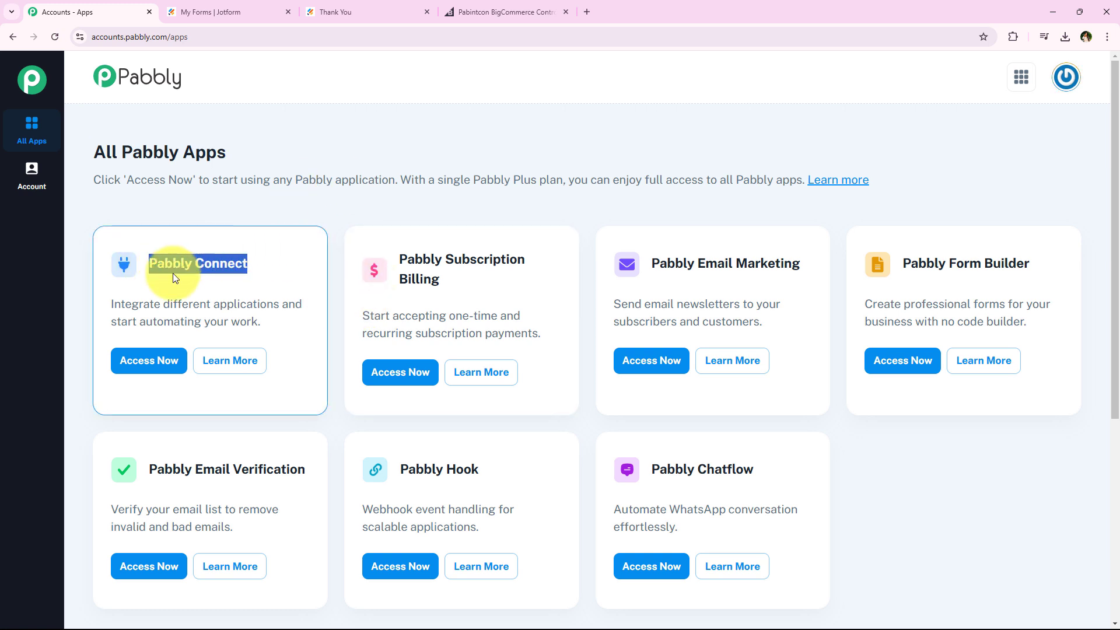
{"action": "left_click_drag", "start_coordinate": [162, 303], "coordinate": [279, 304]}
{"action": "left_click", "coordinate": [151, 362]}
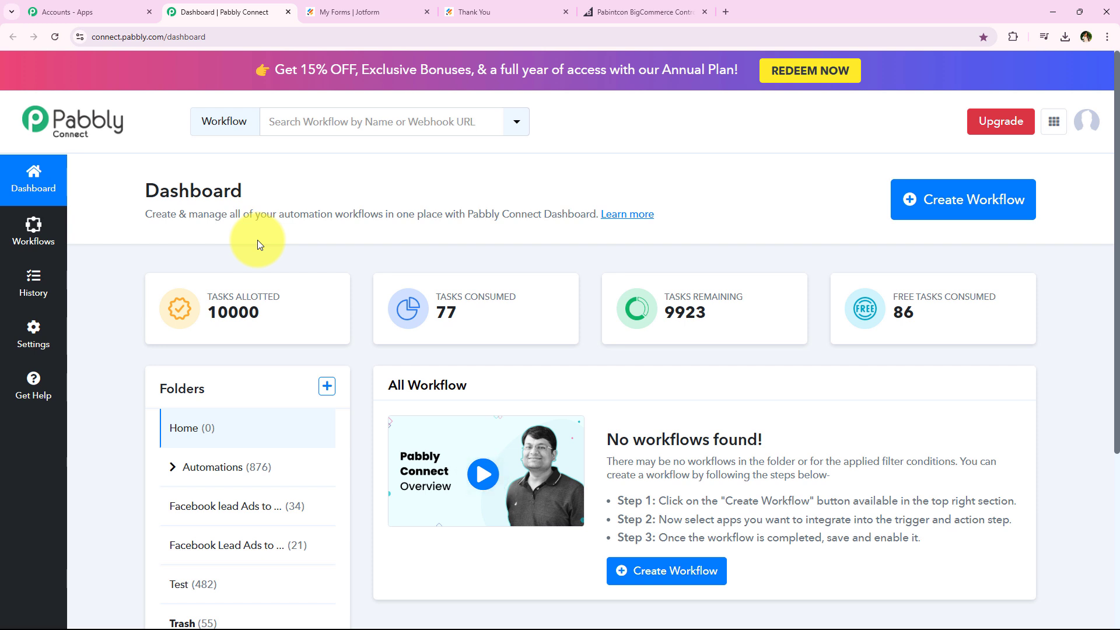
Start a new workflow and choose Automations as its folder
{"action": "left_click_drag", "start_coordinate": [125, 192], "coordinate": [236, 182]}
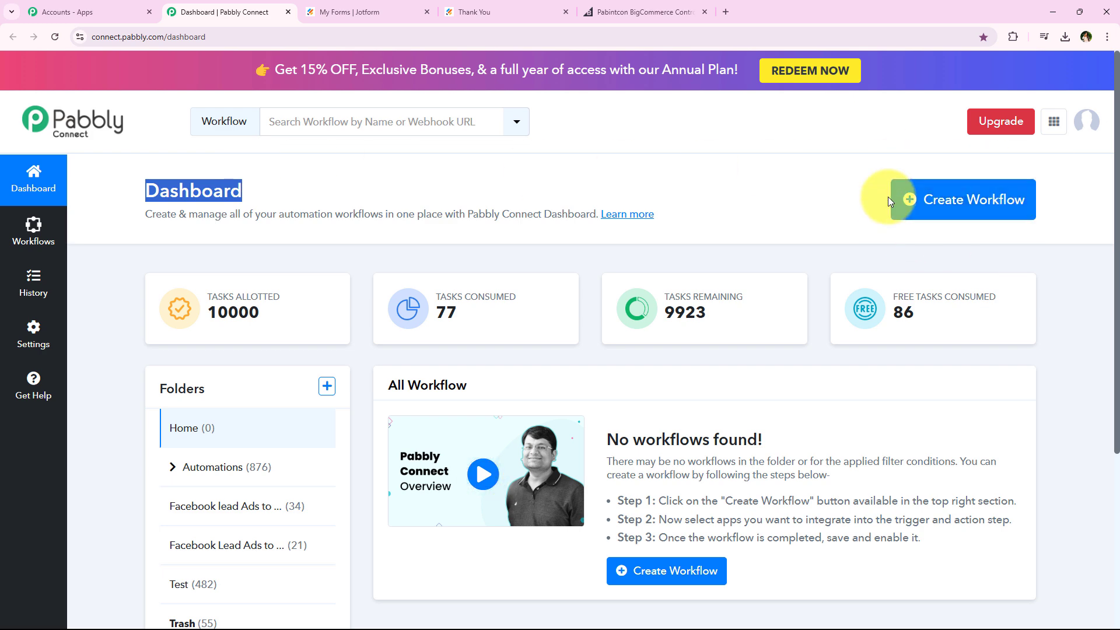
{"action": "left_click", "coordinate": [934, 211]}
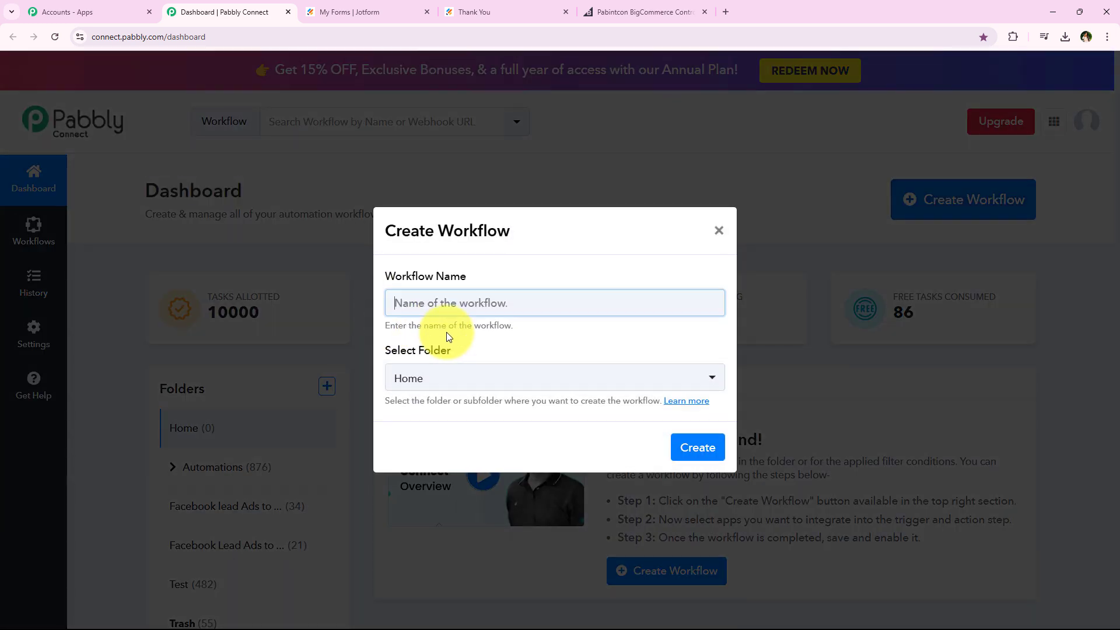
{"action": "left_click_drag", "start_coordinate": [385, 276], "coordinate": [485, 275]}
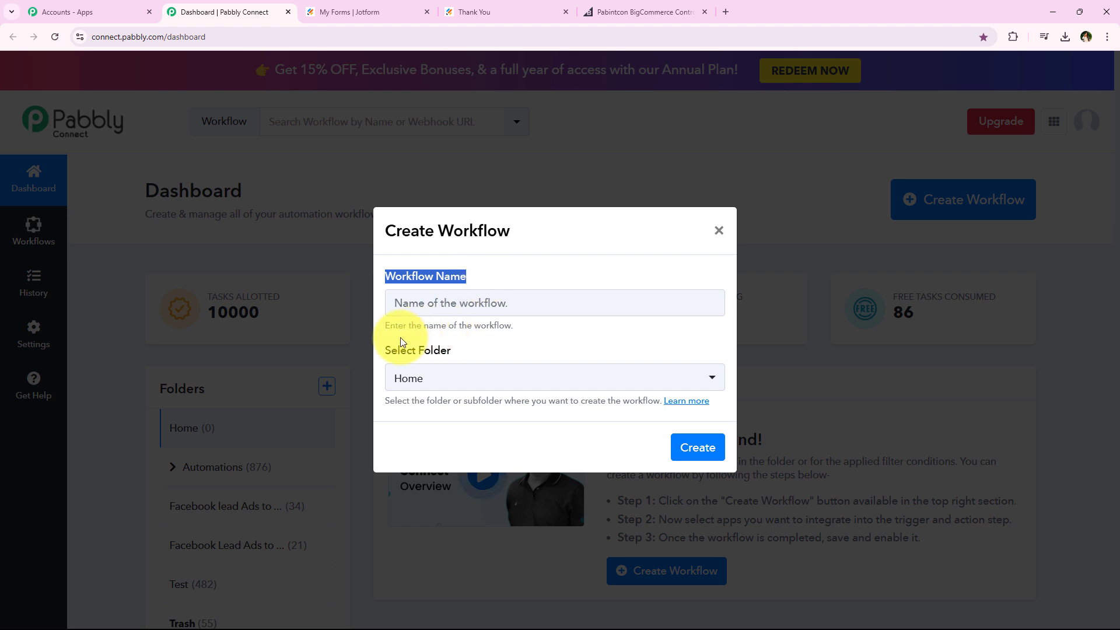
{"action": "left_click_drag", "start_coordinate": [385, 350], "coordinate": [450, 349]}
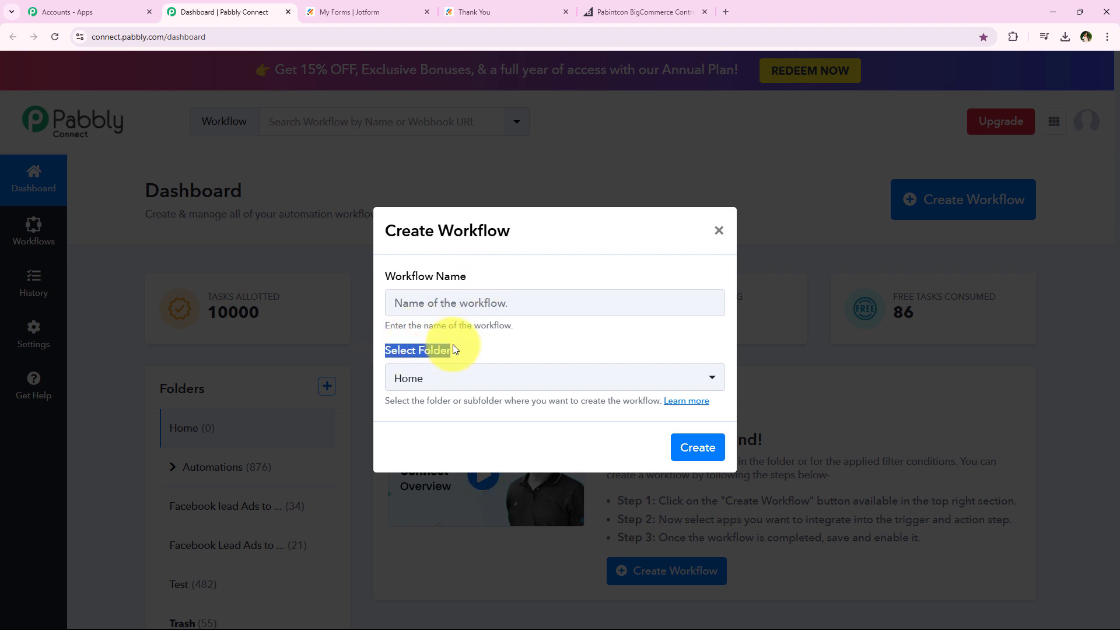
{"action": "left_click", "coordinate": [454, 349]}
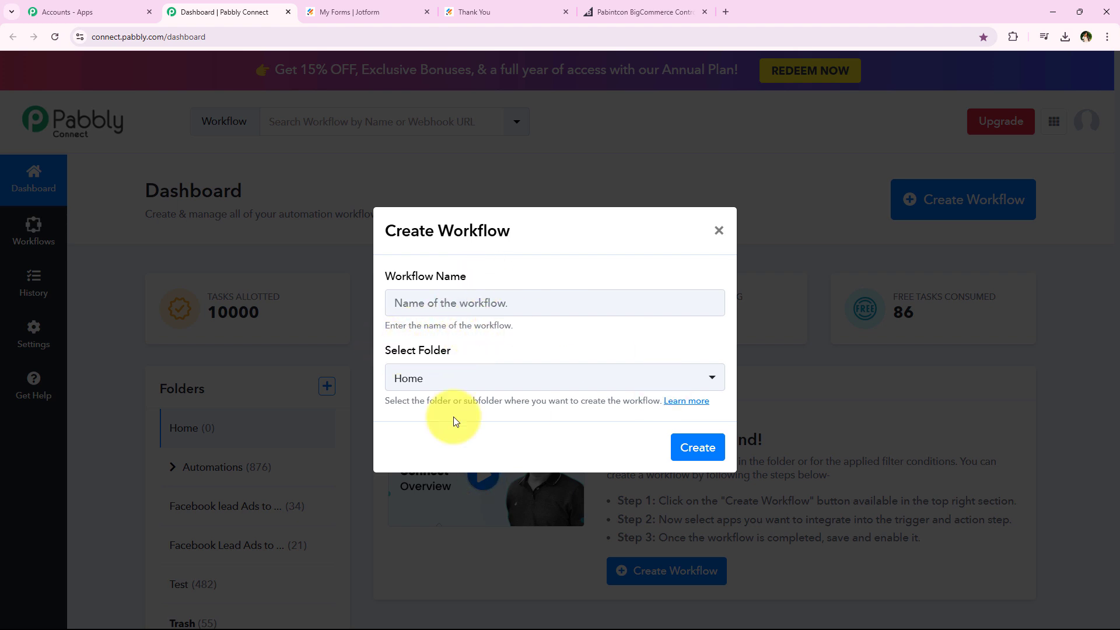
{"action": "left_click", "coordinate": [487, 377]}
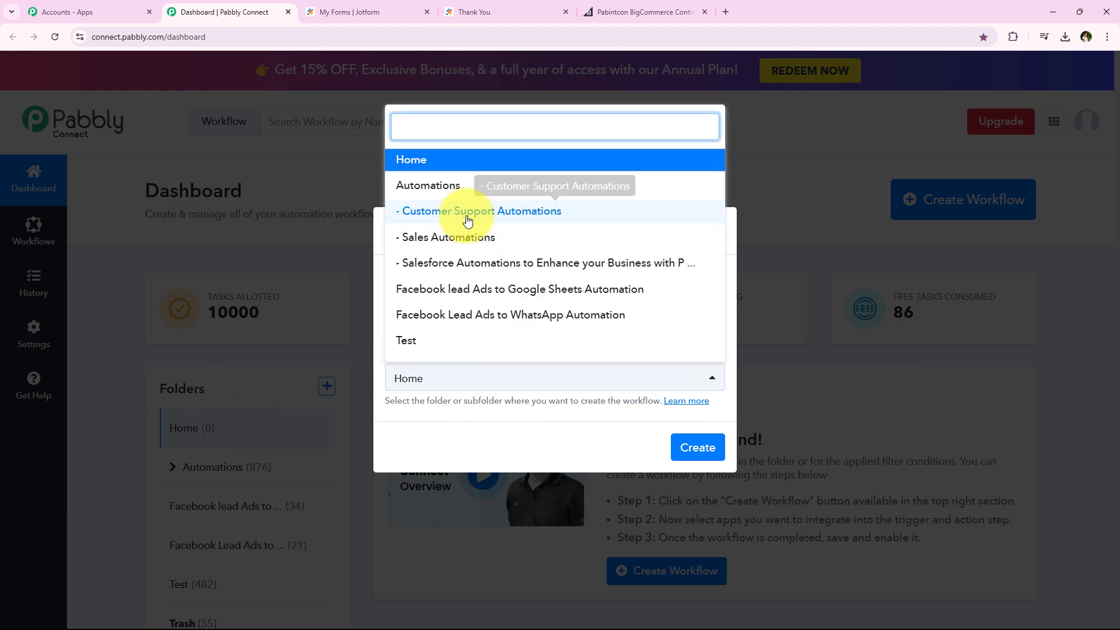
{"action": "left_click", "coordinate": [569, 191]}
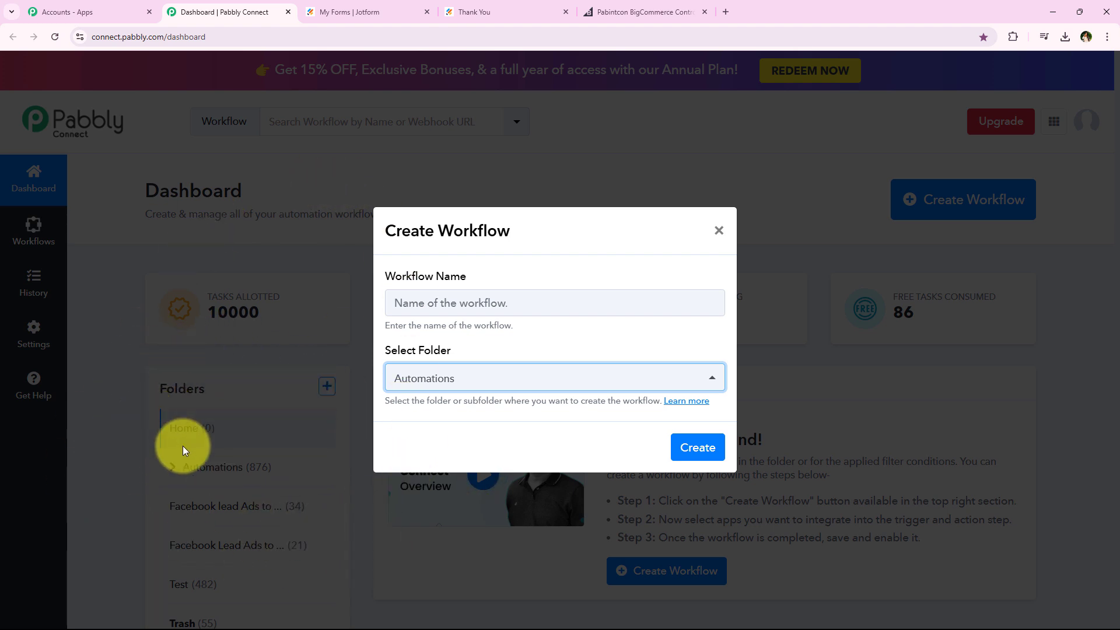
{"action": "left_click_drag", "start_coordinate": [382, 407], "coordinate": [501, 401]}
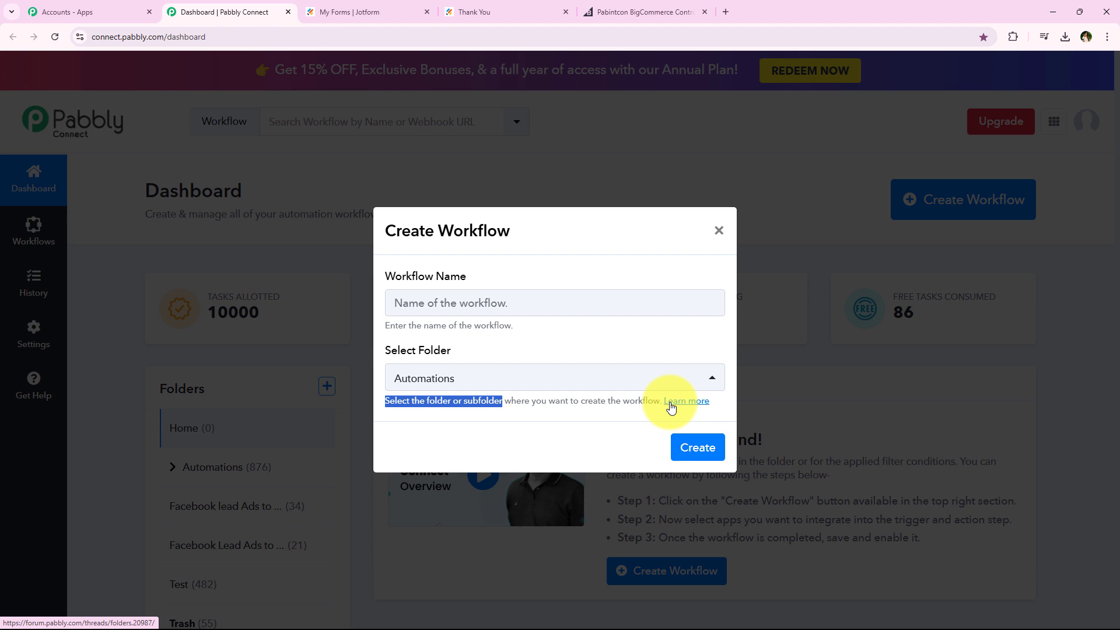
{"action": "left_click", "coordinate": [640, 450]}
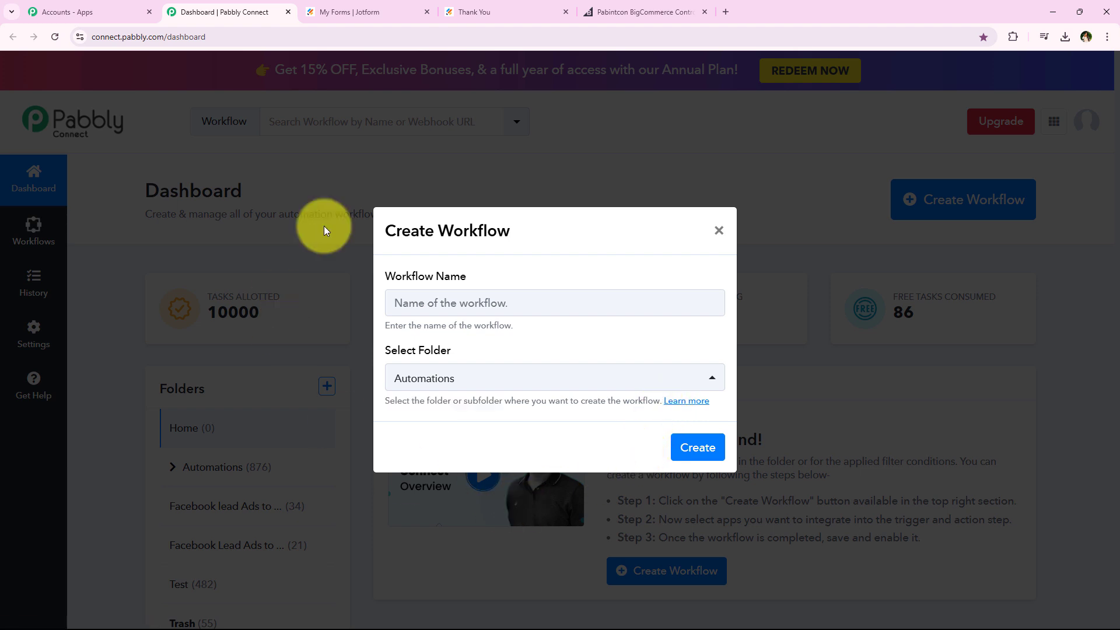
Name the workflow "How to Create BigCommerce Customer on Jotform Submission | Jotform to BigCommerce" and create it
{"action": "left_click_drag", "start_coordinate": [389, 274], "coordinate": [513, 273]}
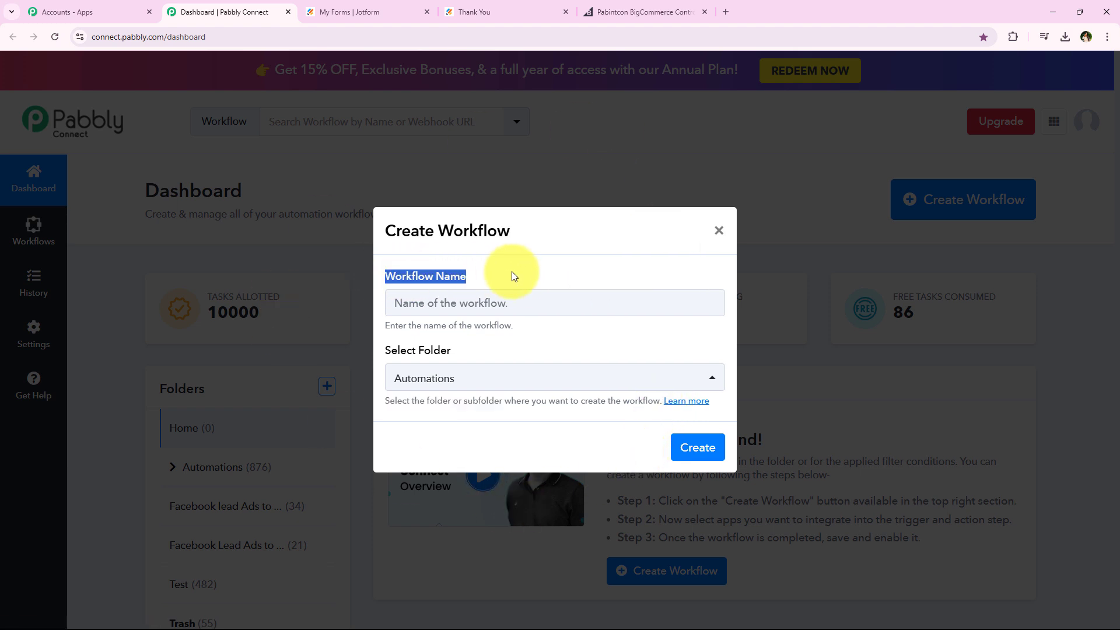
{"action": "left_click", "coordinate": [501, 301]}
{"action": "type", "text": "How to Create BigCommerce Customer on Jotform Submission |"}
{"action": "left_click_drag", "start_coordinate": [431, 303], "coordinate": [713, 300]}
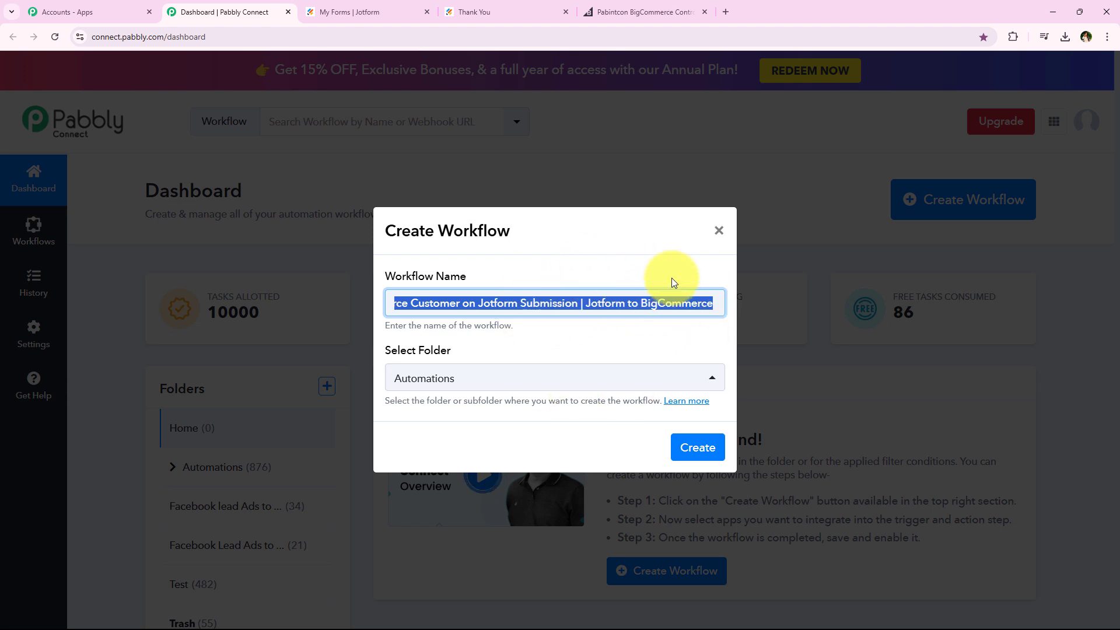
{"action": "left_click", "coordinate": [687, 447]}
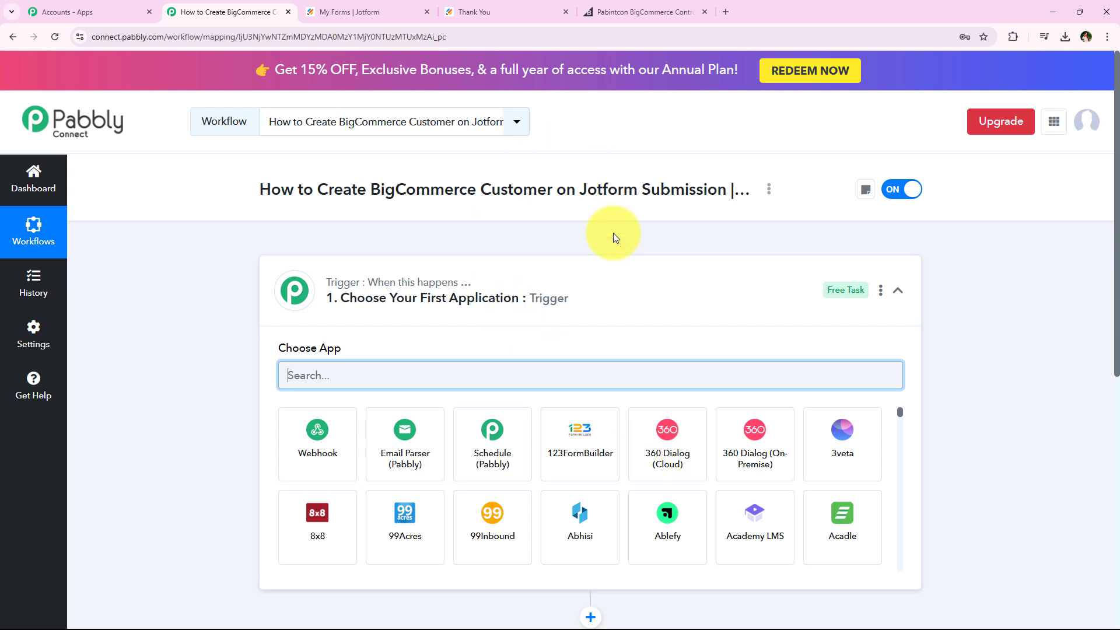
Collapse the trigger step and examine the workflow's trigger, action and title to identify the applications involved
{"action": "left_click", "coordinate": [701, 287]}
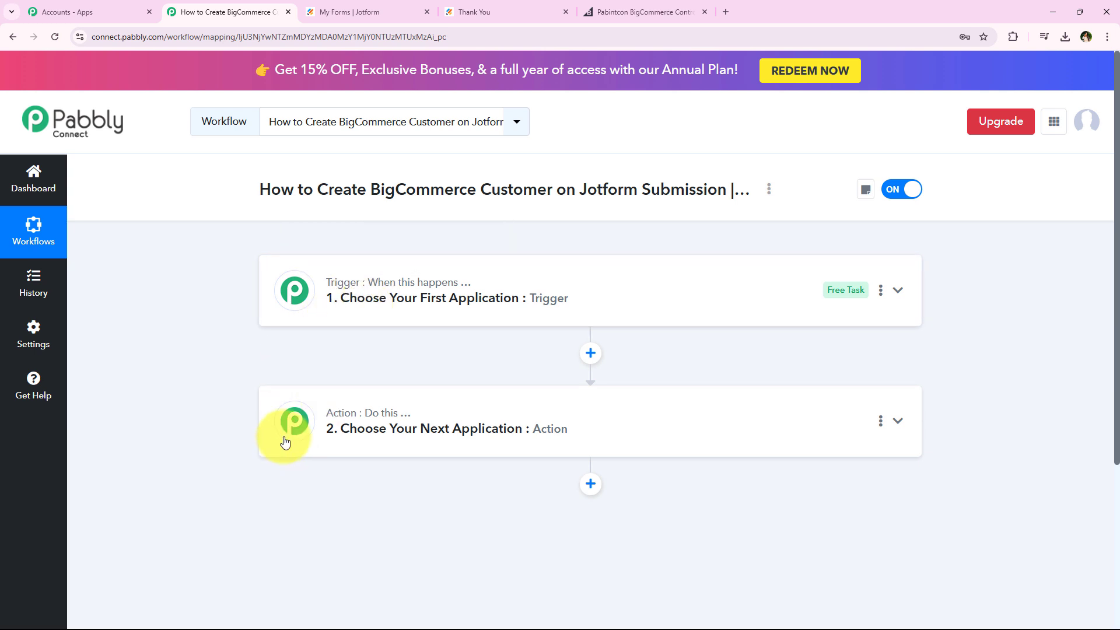
{"action": "mouse_move", "coordinate": [368, 422]}
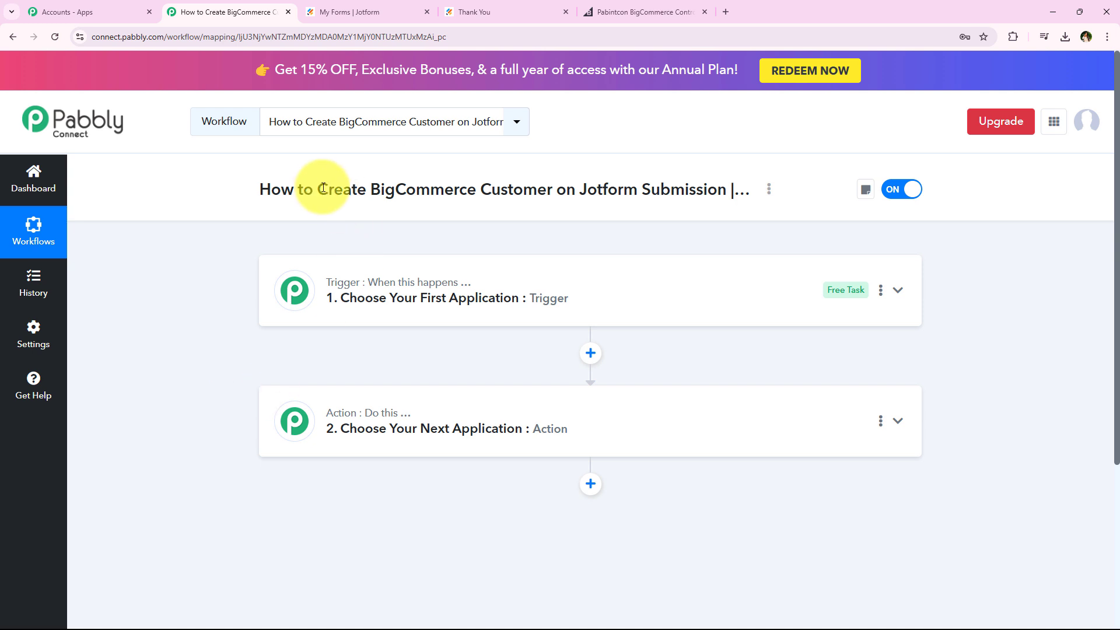
{"action": "left_click_drag", "start_coordinate": [318, 186], "coordinate": [733, 186]}
{"action": "left_click", "coordinate": [218, 306]}
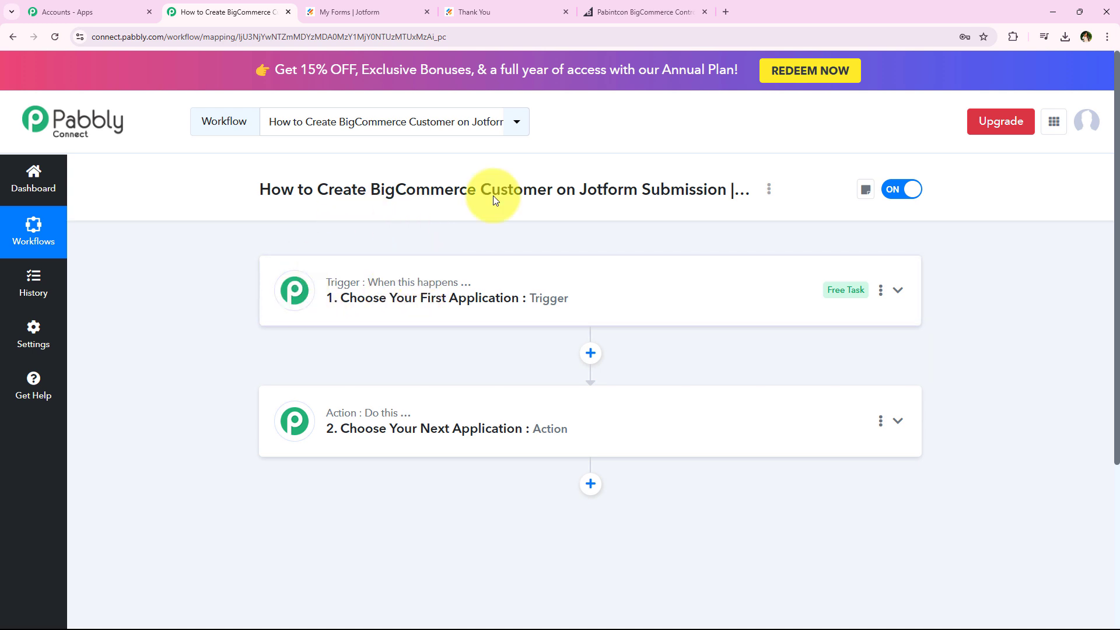
{"action": "left_click_drag", "start_coordinate": [581, 198], "coordinate": [640, 194]}
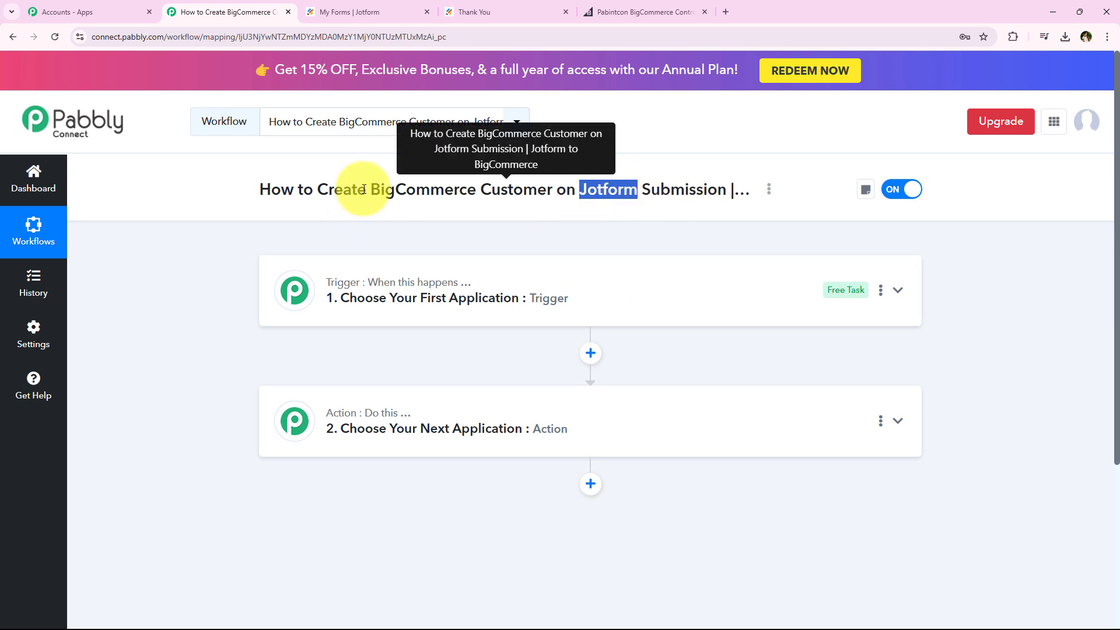
{"action": "left_click_drag", "start_coordinate": [372, 191], "coordinate": [476, 189]}
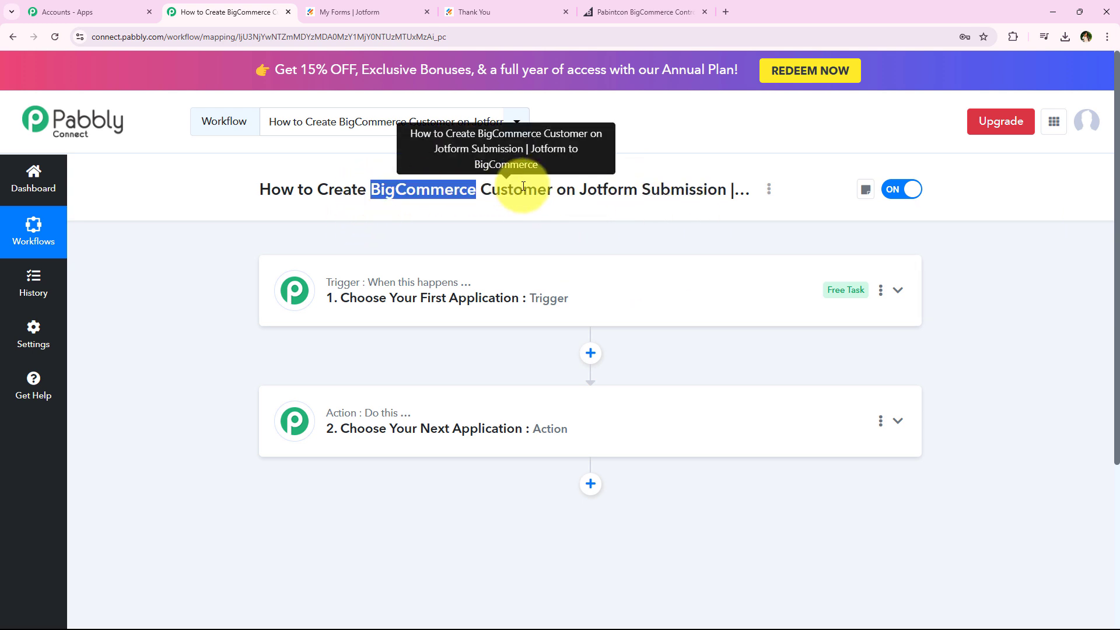
Set the workflow's trigger application to Jotform with New Response as the trigger event
{"action": "left_click", "coordinate": [371, 253]}
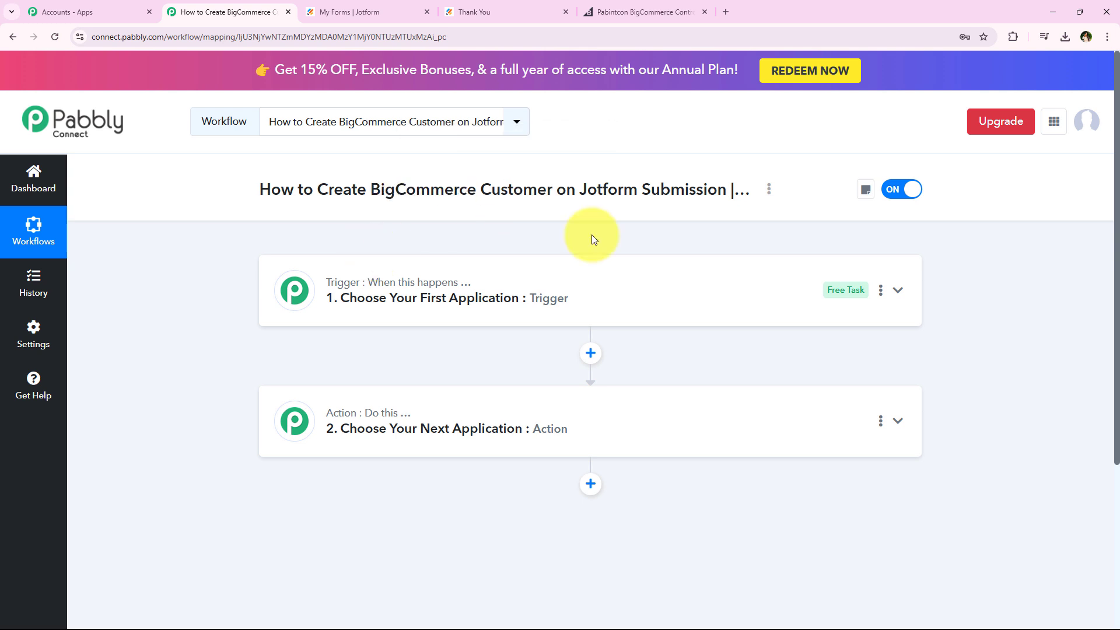
{"action": "left_click", "coordinate": [538, 312]}
{"action": "left_click", "coordinate": [371, 380]}
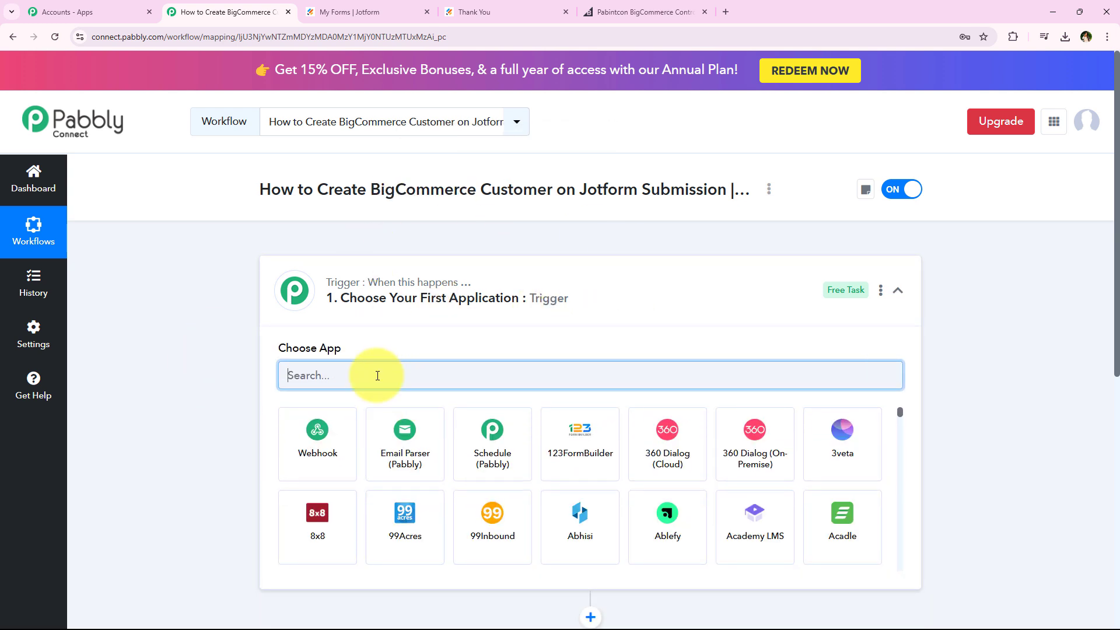
{"action": "type", "text": "Jotform"}
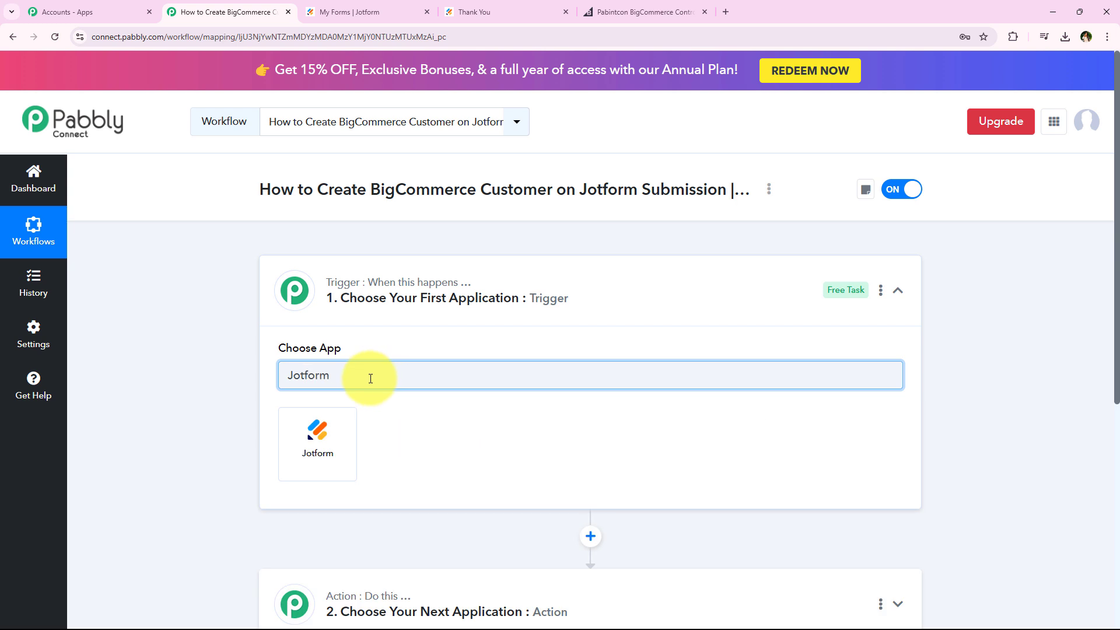
{"action": "left_click", "coordinate": [330, 421]}
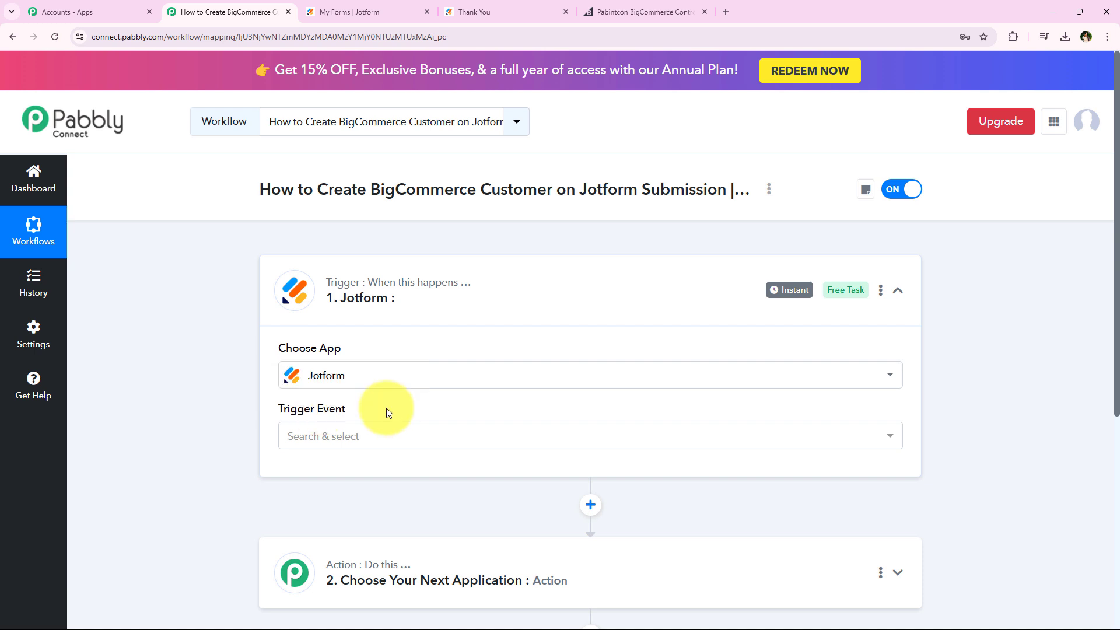
{"action": "left_click", "coordinate": [360, 430]}
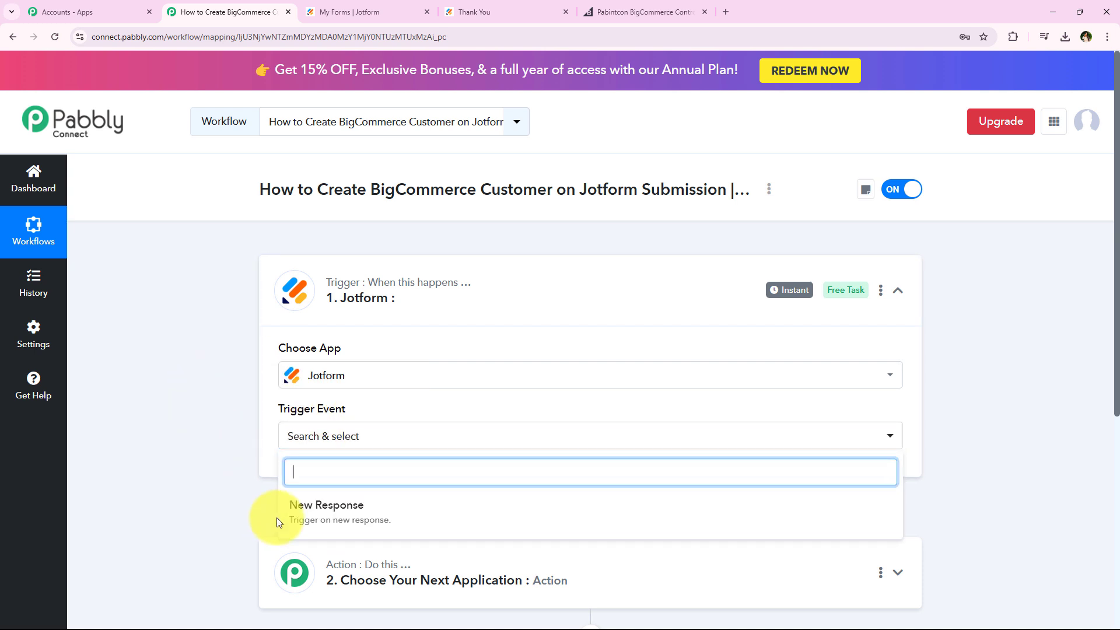
{"action": "left_click", "coordinate": [542, 529]}
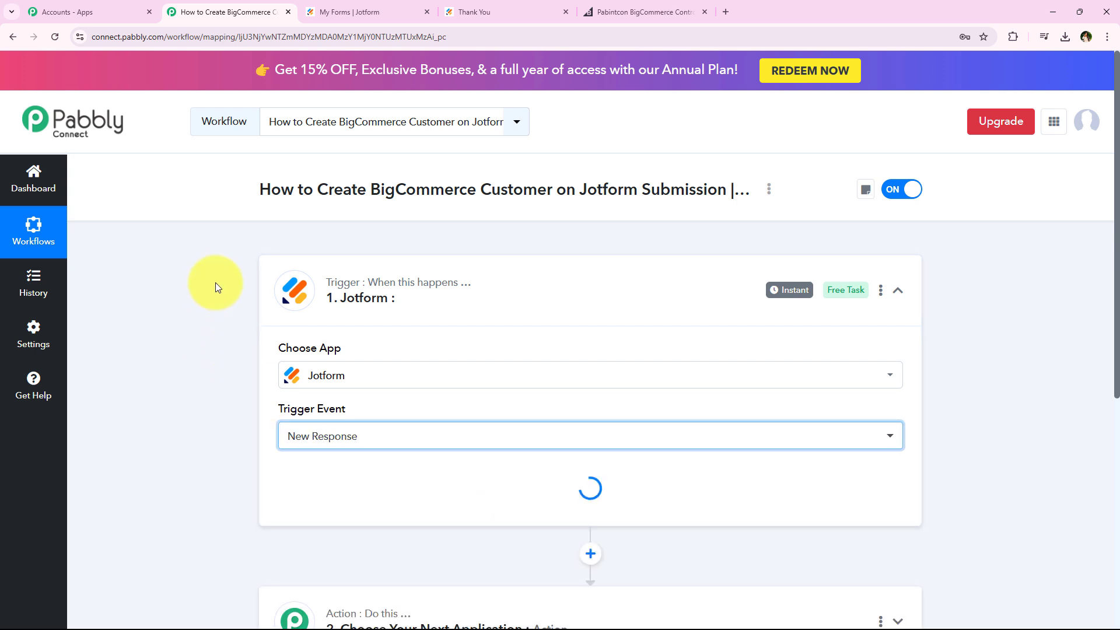
Close the Jotform Thank You page, copy the trigger's webhook URL and review the connection instructions below it
{"action": "scroll", "coordinate": [206, 315], "scroll_direction": "down", "scroll_amount": 2}
{"action": "scroll", "coordinate": [206, 316], "scroll_direction": "down", "scroll_amount": 1}
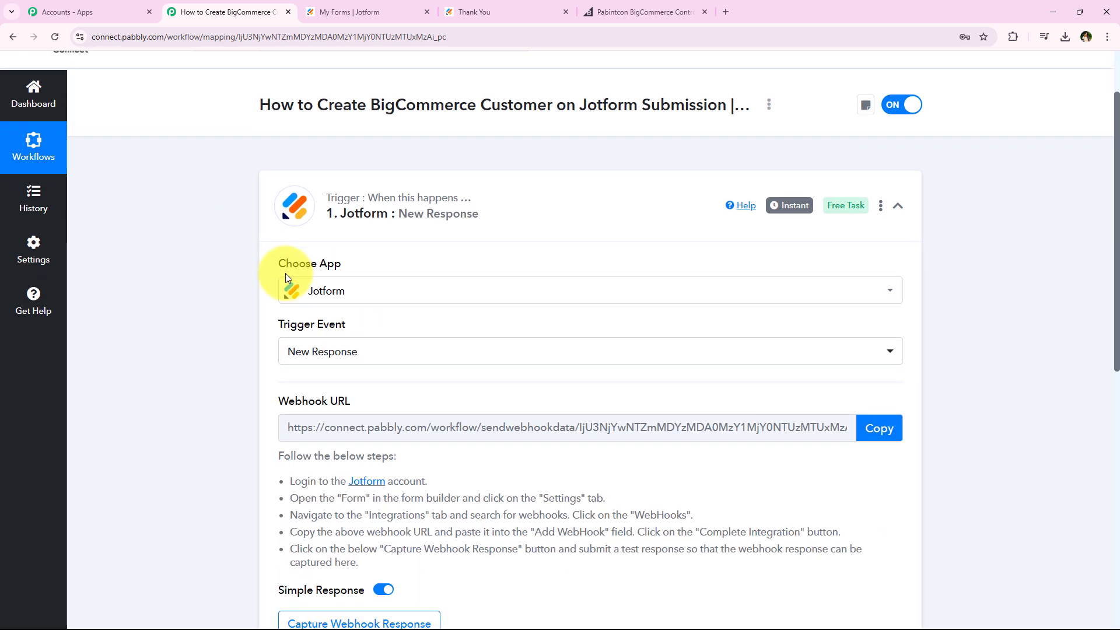
{"action": "scroll", "coordinate": [205, 192], "scroll_direction": "down", "scroll_amount": 1}
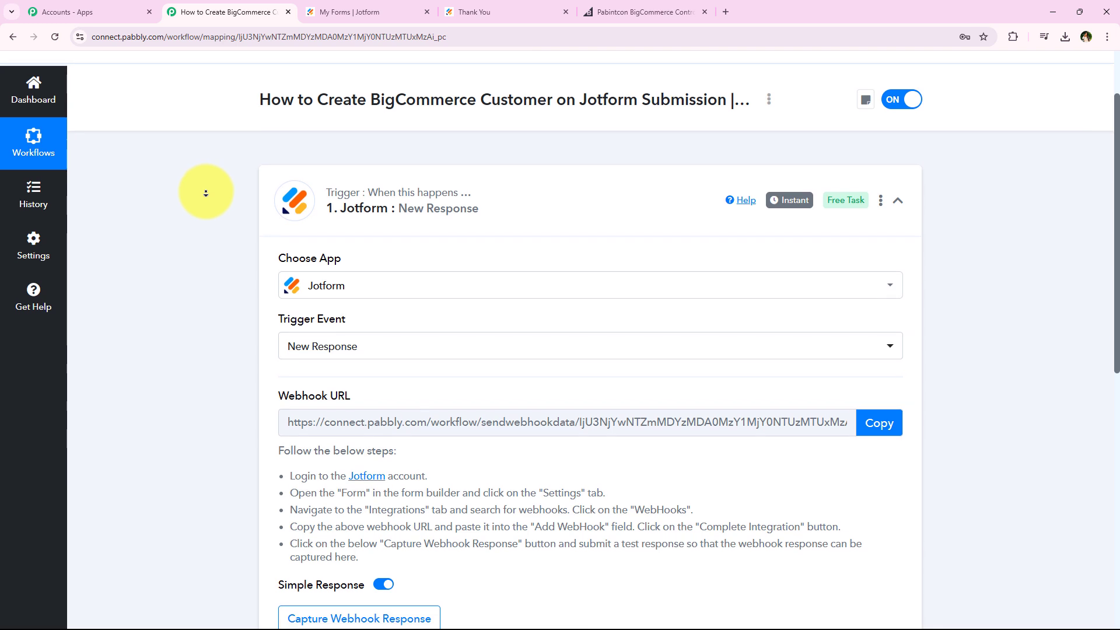
{"action": "scroll", "coordinate": [205, 192], "scroll_direction": "down", "scroll_amount": 1}
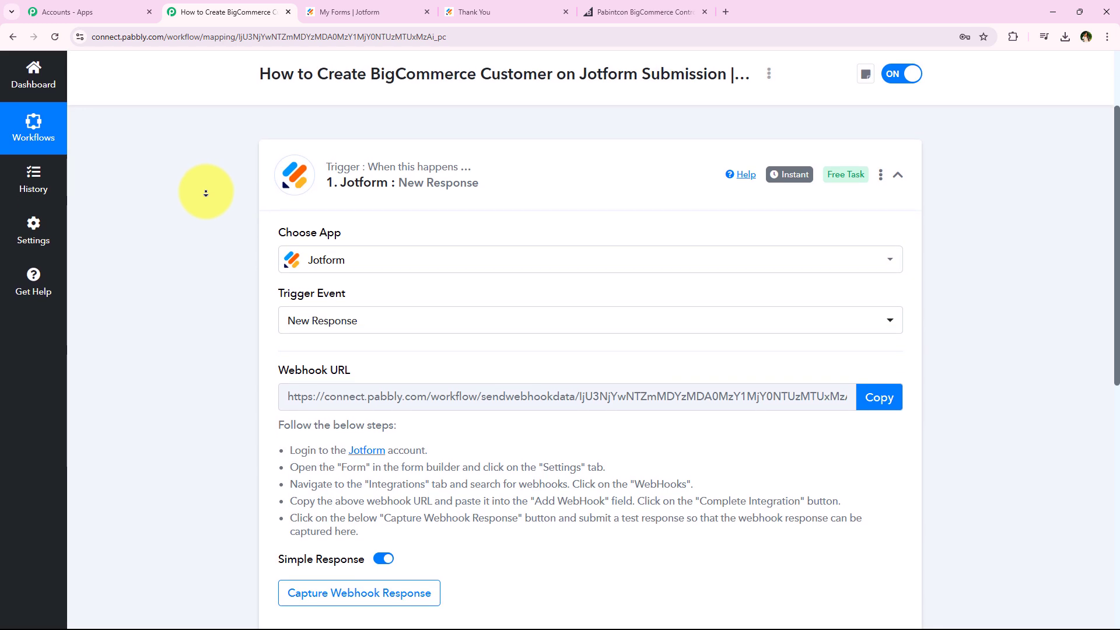
{"action": "scroll", "coordinate": [206, 193], "scroll_direction": "down", "scroll_amount": 1}
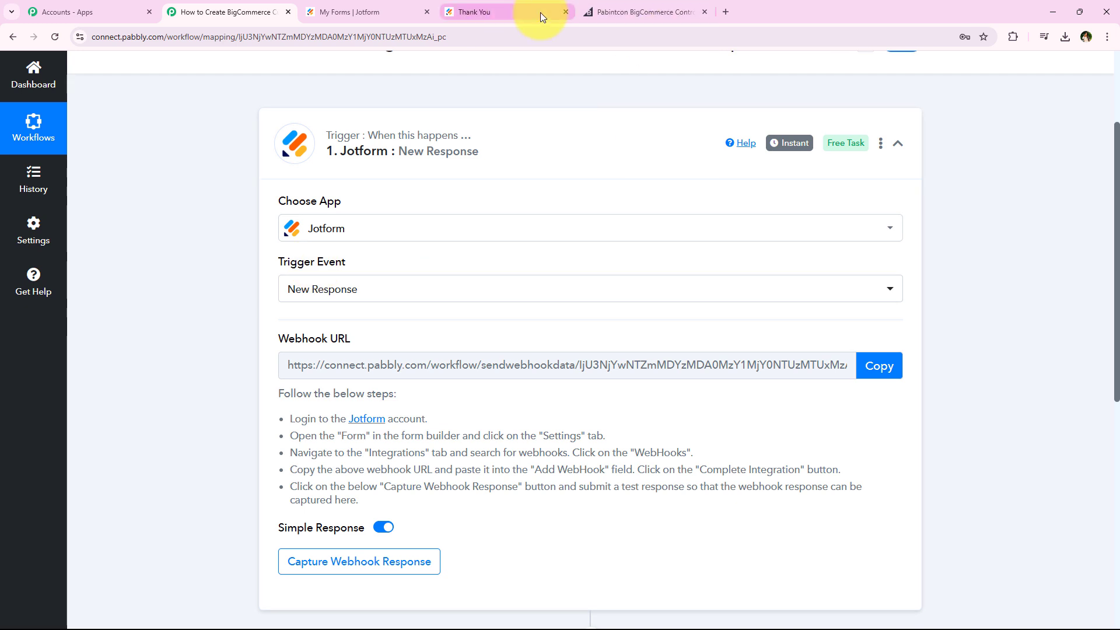
{"action": "left_click", "coordinate": [566, 11]}
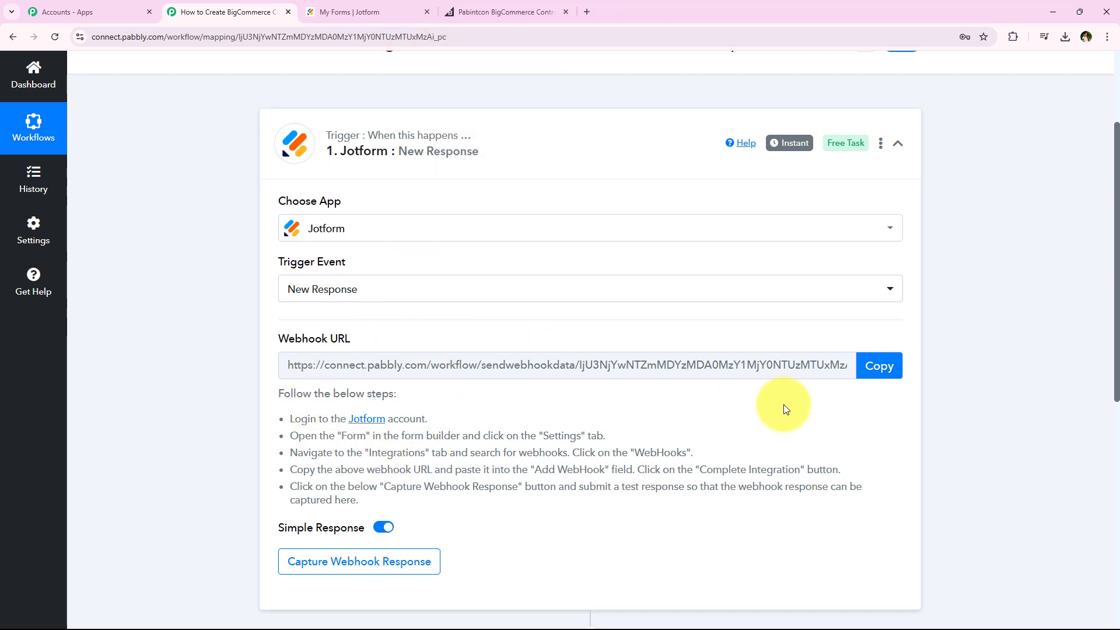
{"action": "left_click", "coordinate": [892, 377]}
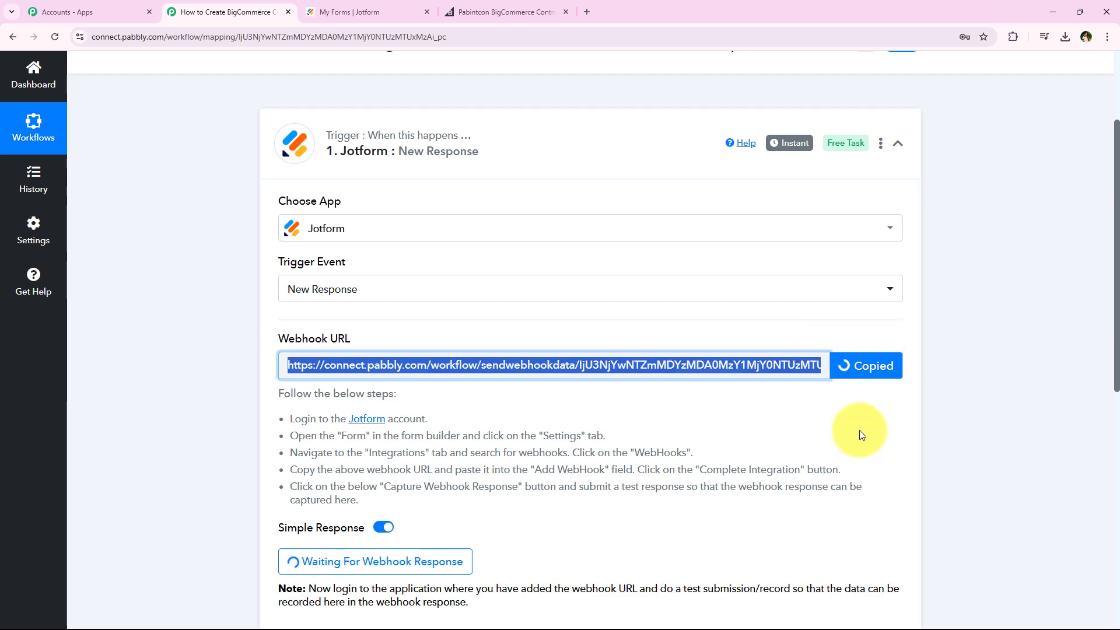
{"action": "left_click_drag", "start_coordinate": [379, 497], "coordinate": [289, 420]}
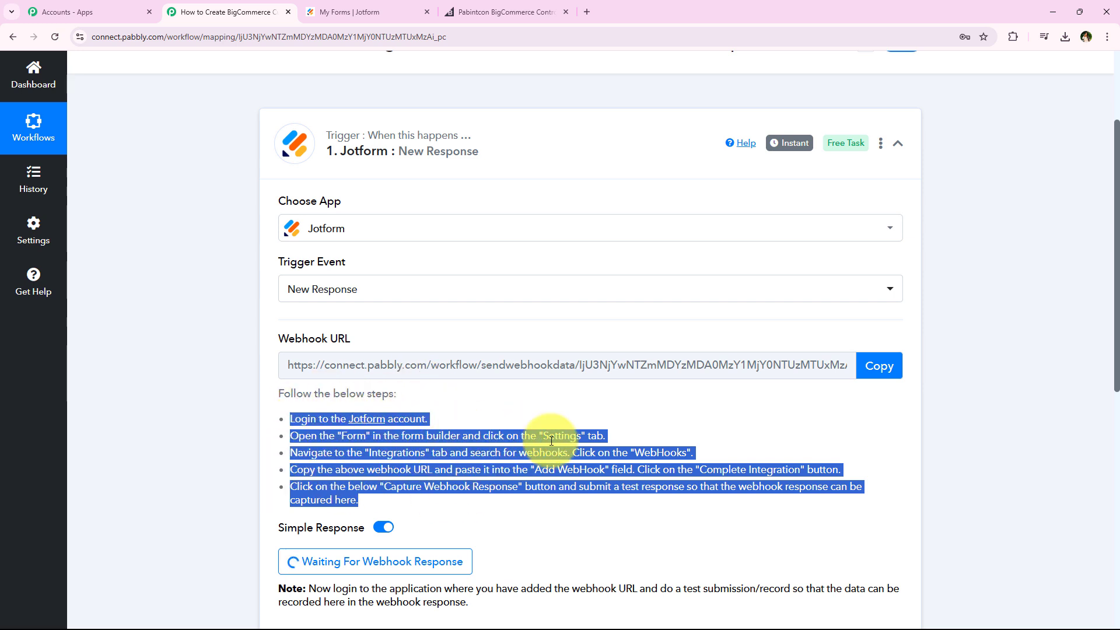
{"action": "left_click", "coordinate": [522, 420]}
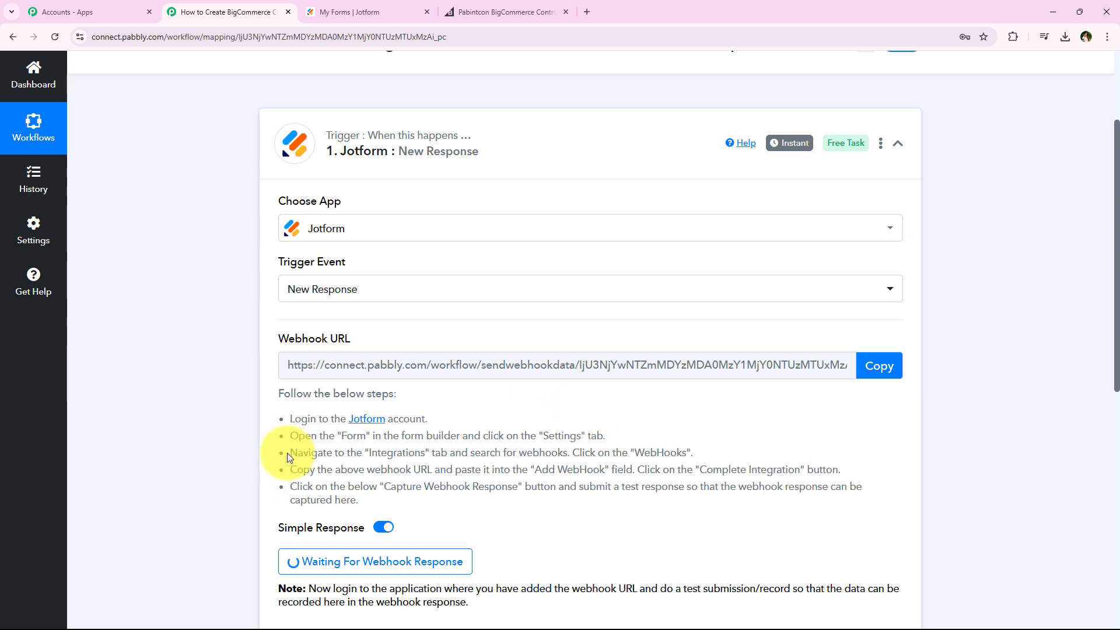
{"action": "left_click_drag", "start_coordinate": [277, 453], "coordinate": [569, 455]}
{"action": "left_click", "coordinate": [155, 375]}
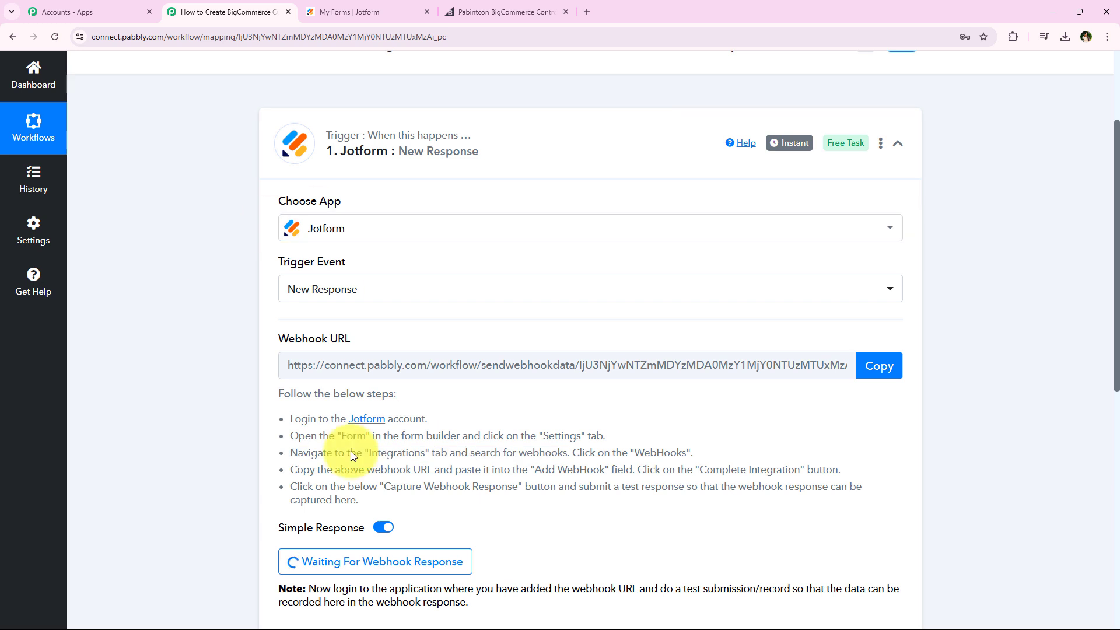
Switch to Jotform and open the integration settings of the Registration Form
{"action": "left_click", "coordinate": [366, 7]}
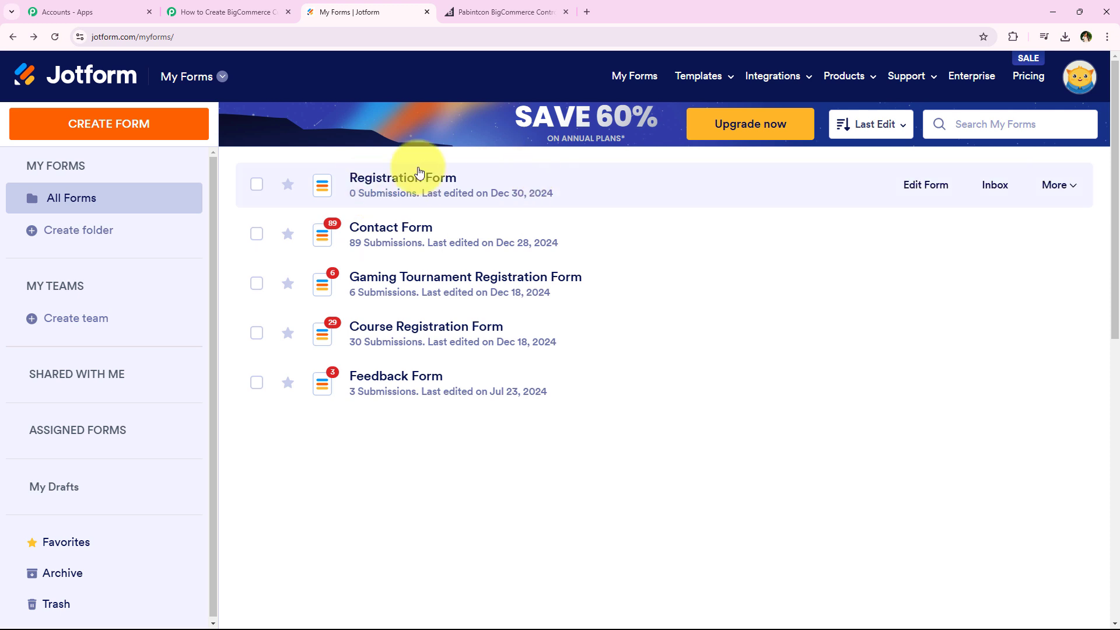
{"action": "left_click", "coordinate": [922, 186]}
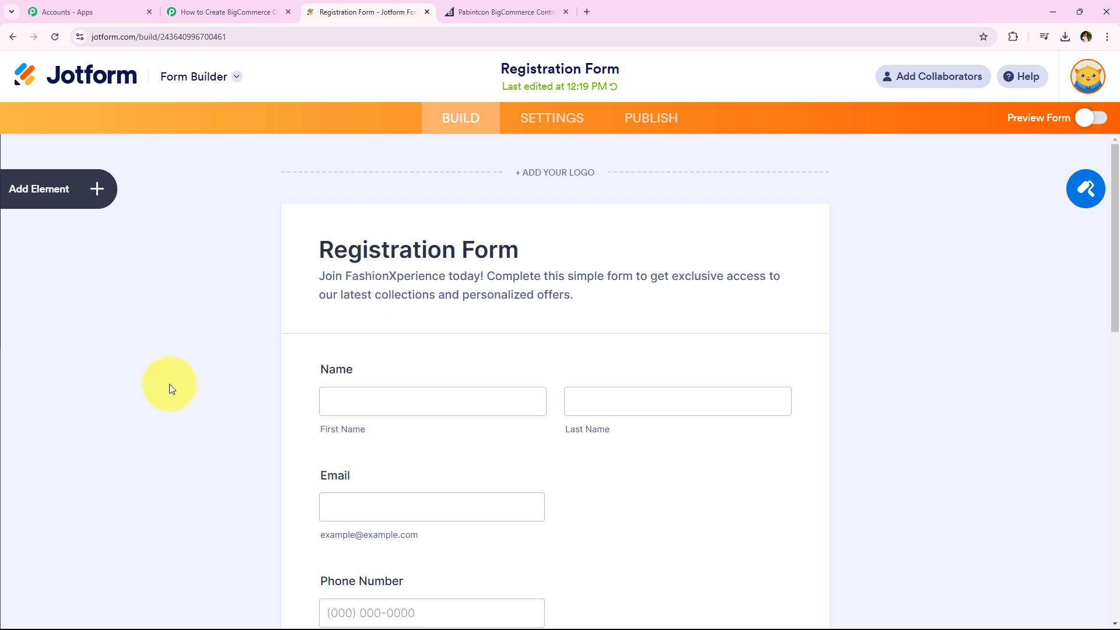
{"action": "left_click", "coordinate": [564, 121]}
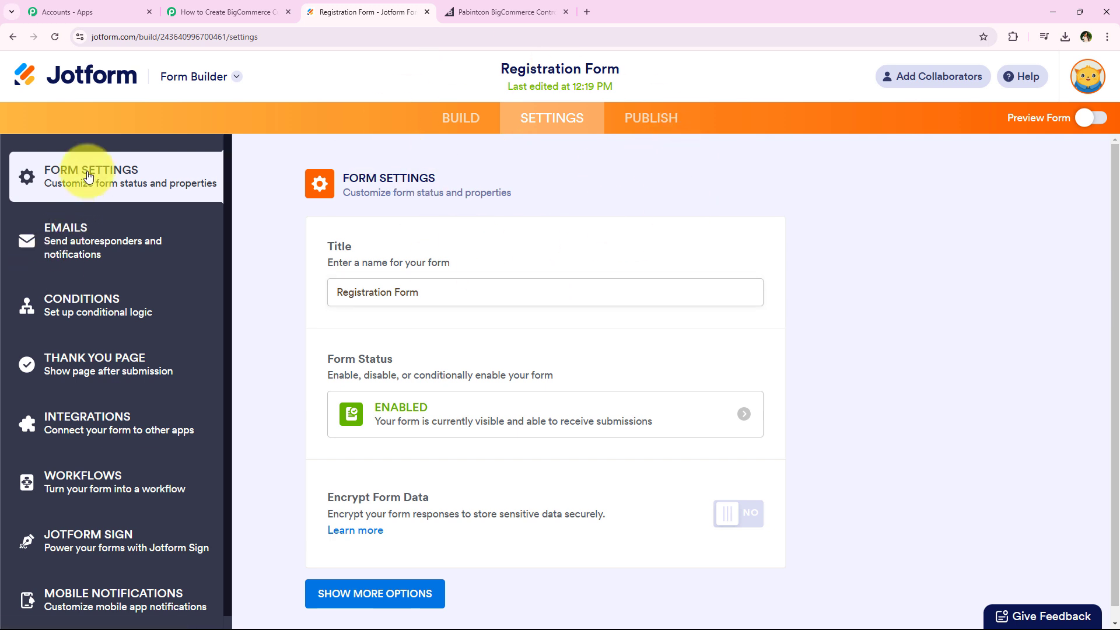
{"action": "scroll", "coordinate": [85, 542], "scroll_direction": "down", "scroll_amount": 1}
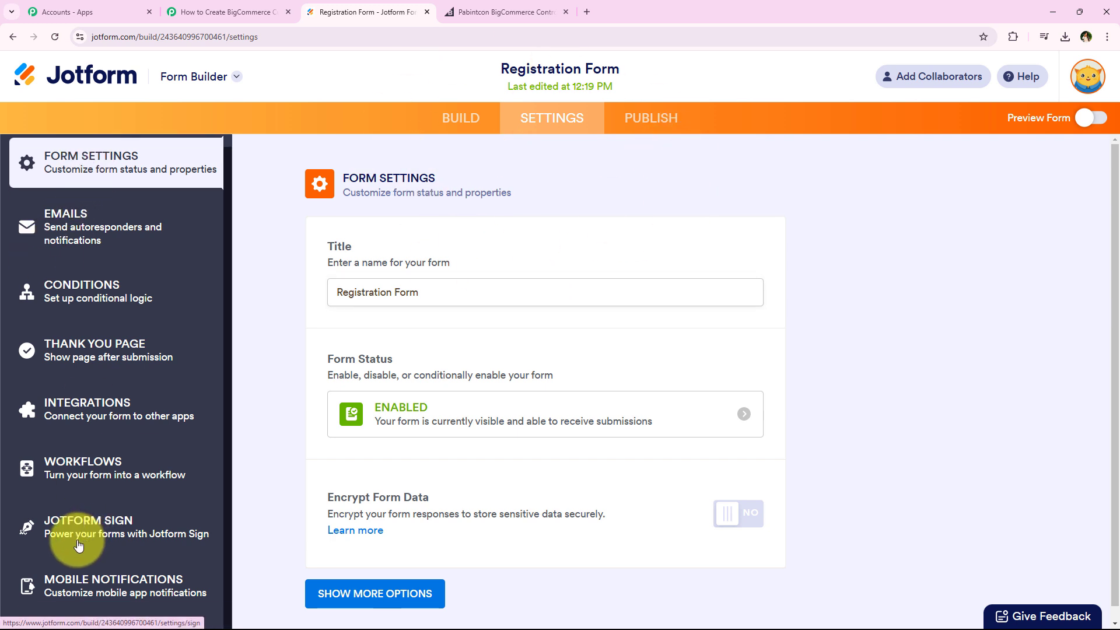
{"action": "left_click", "coordinate": [76, 419]}
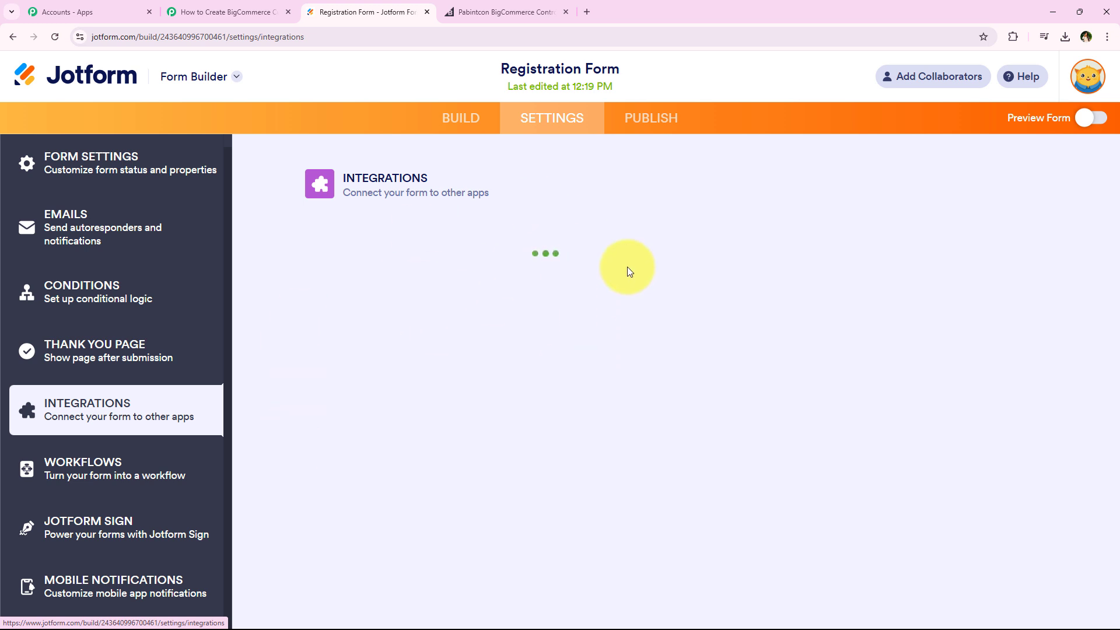
Search the form's integrations for "Webhooks" and open the Webhooks integration
{"action": "left_click", "coordinate": [625, 231]}
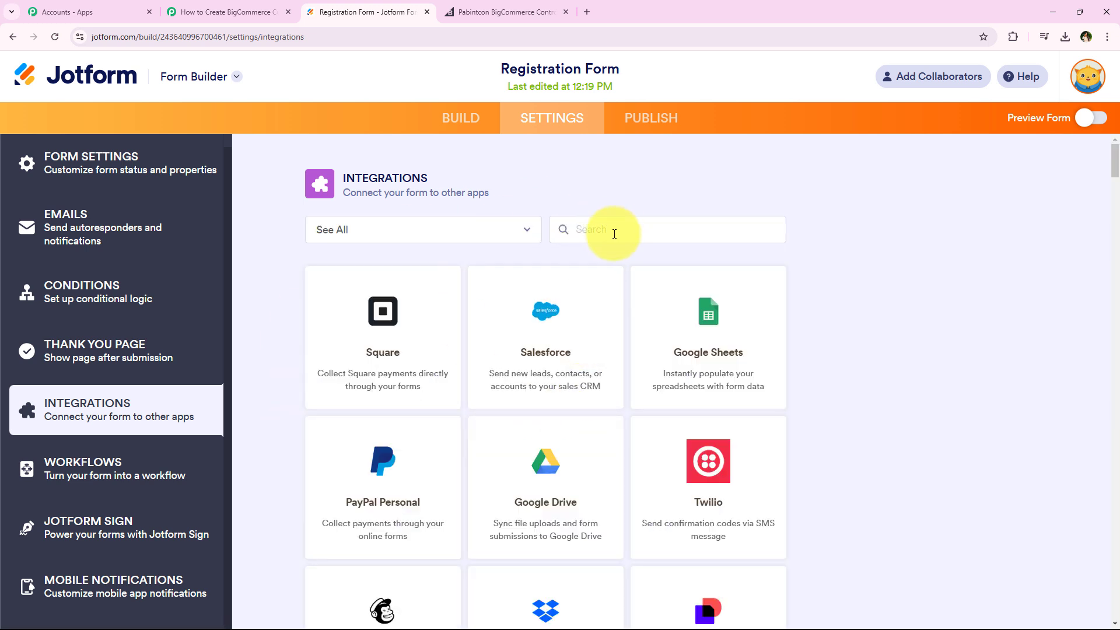
{"action": "type", "text": "Webhooks"}
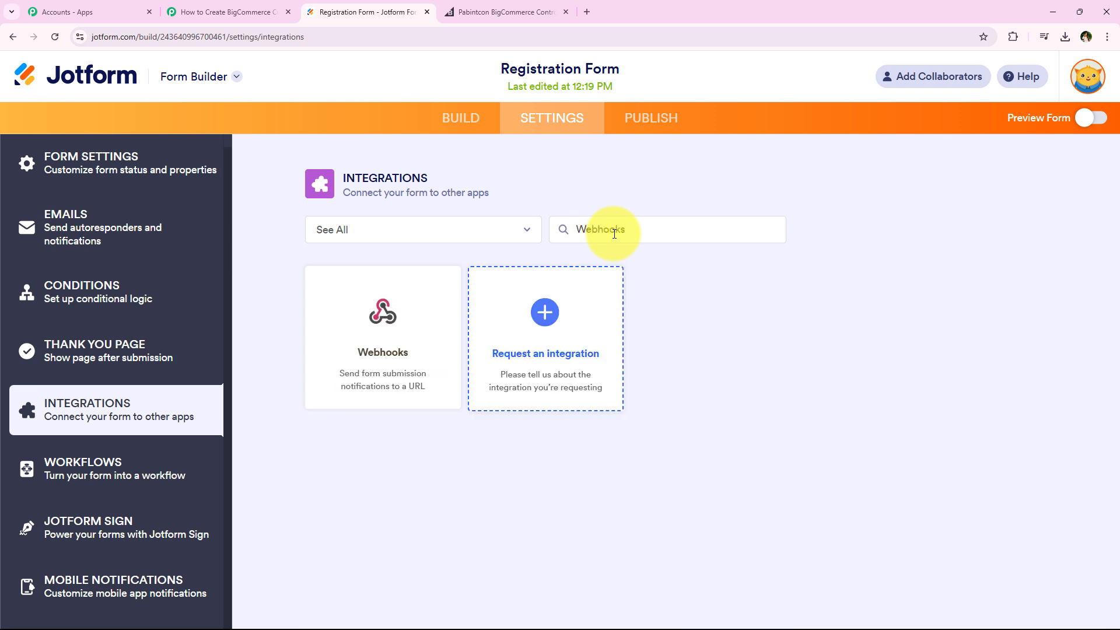
{"action": "left_click", "coordinate": [356, 318]}
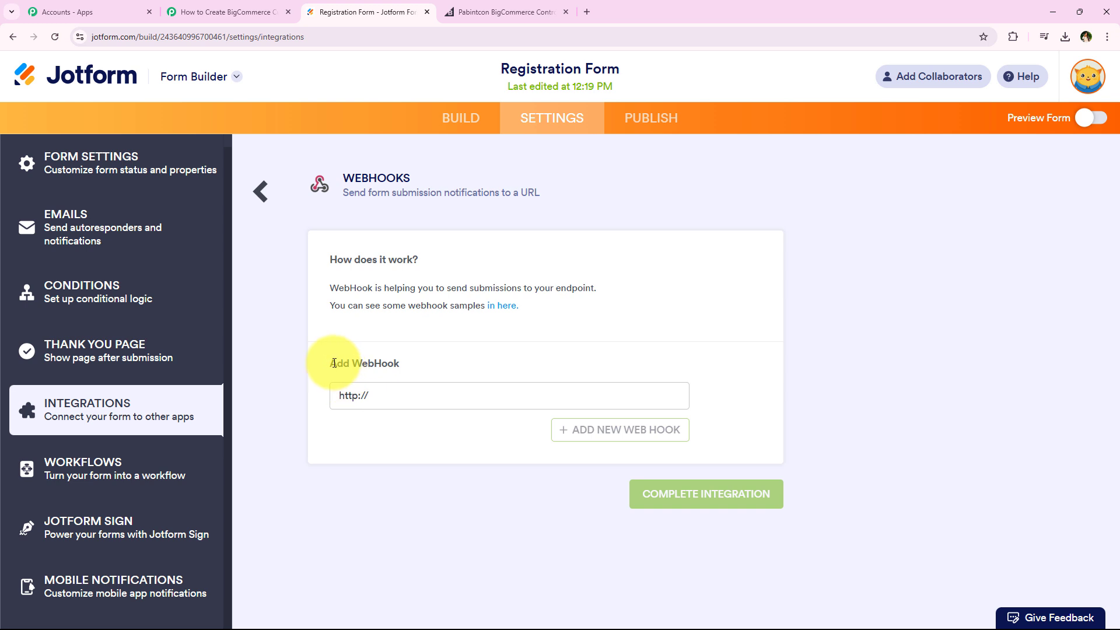
Replace the placeholder address in the Add WebHook field with the webhook URL copied from Pabbly Connect
{"action": "left_click_drag", "start_coordinate": [330, 363], "coordinate": [416, 361]}
{"action": "triple_click", "coordinate": [426, 389]}
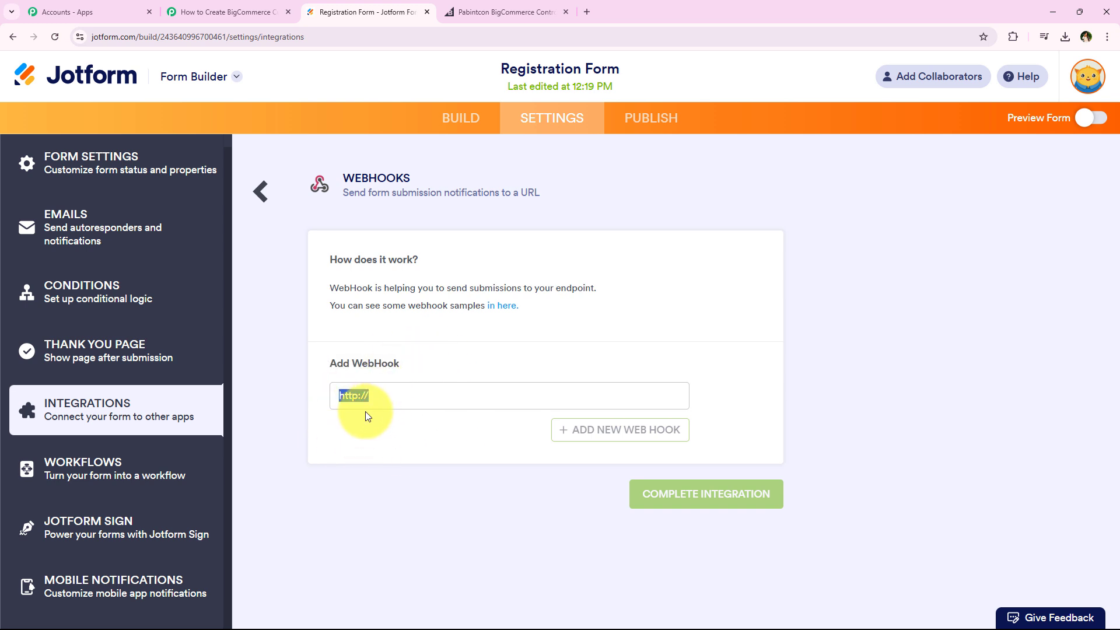
{"action": "key", "text": "BackSpace"}
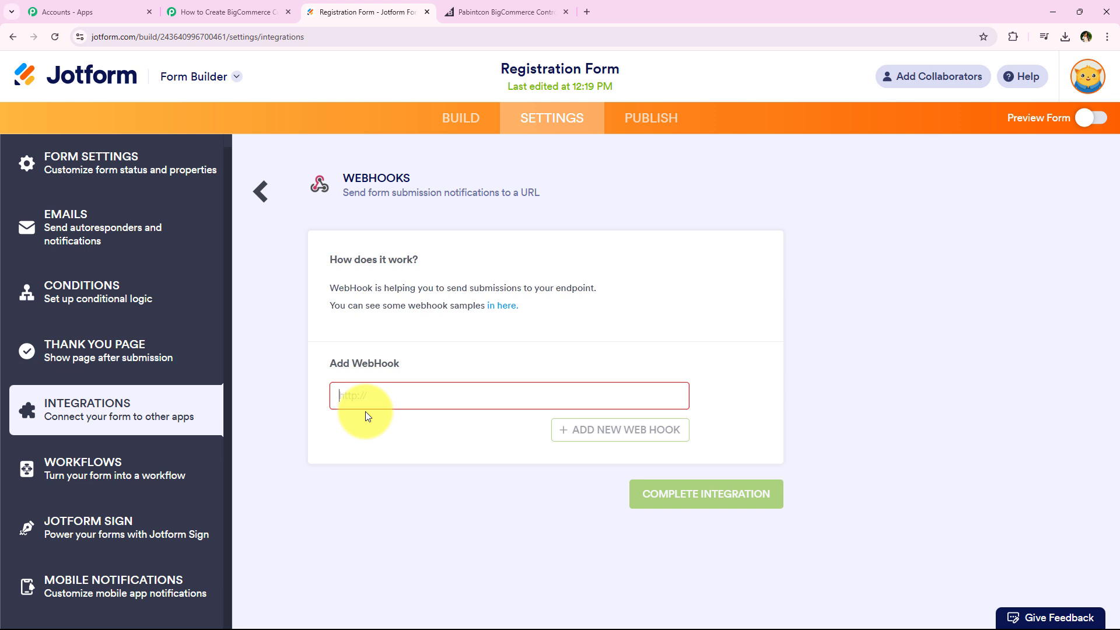
{"action": "left_click", "coordinate": [358, 387]}
{"action": "right_click", "coordinate": [357, 387]}
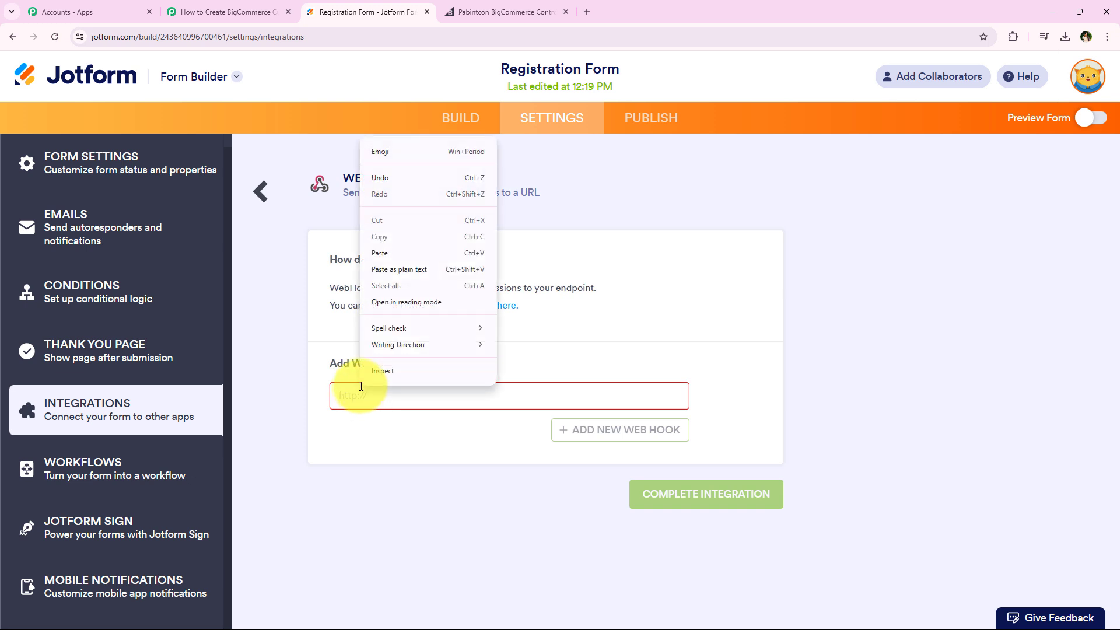
{"action": "left_click", "coordinate": [396, 260]}
{"action": "left_click", "coordinate": [404, 420]}
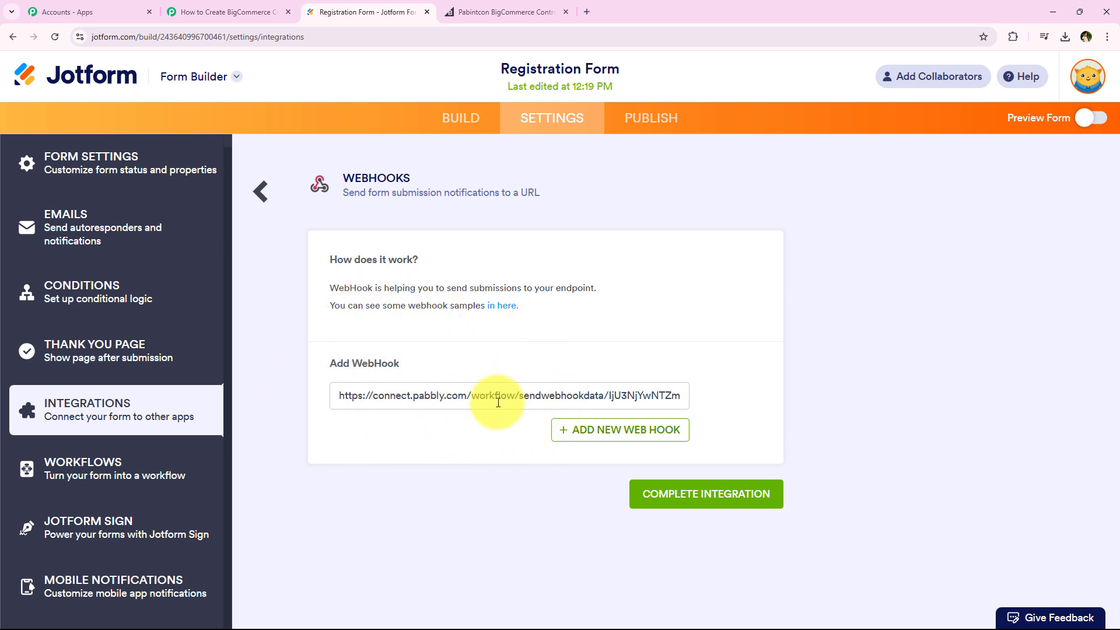
Complete the Webhooks integration for the Registration Form and finish its setup
{"action": "left_click", "coordinate": [771, 492]}
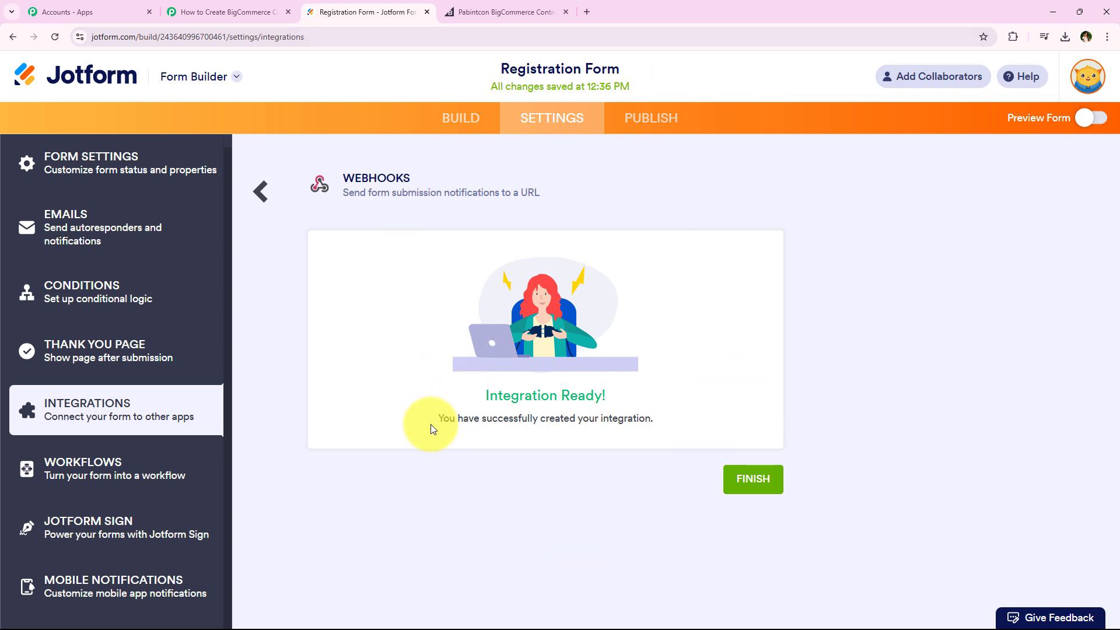
{"action": "left_click_drag", "start_coordinate": [431, 425], "coordinate": [659, 415]}
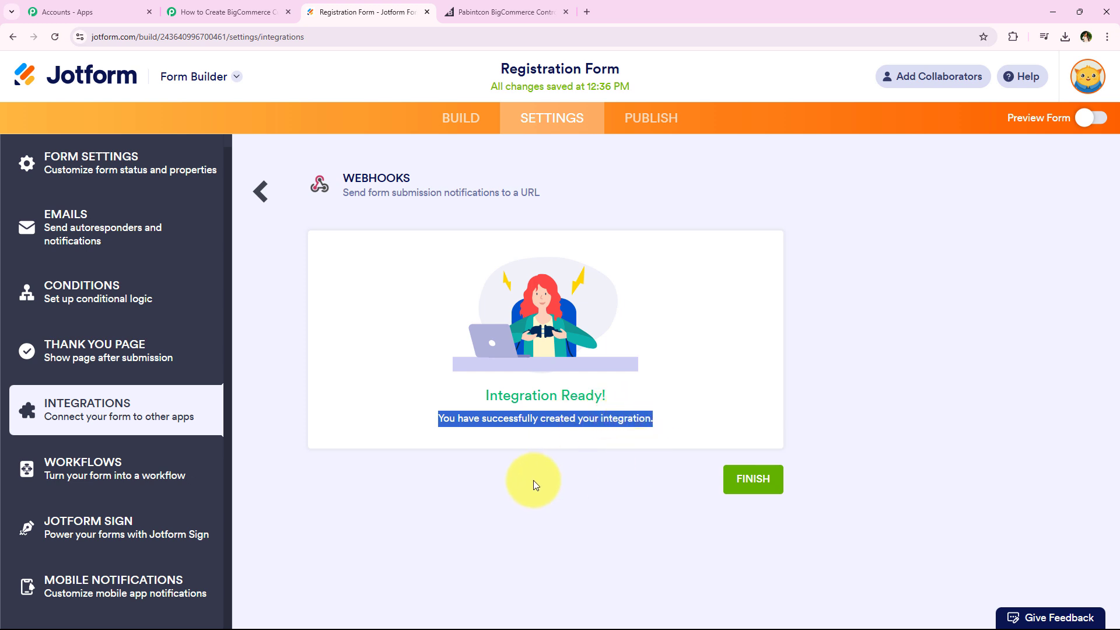
{"action": "left_click", "coordinate": [516, 480]}
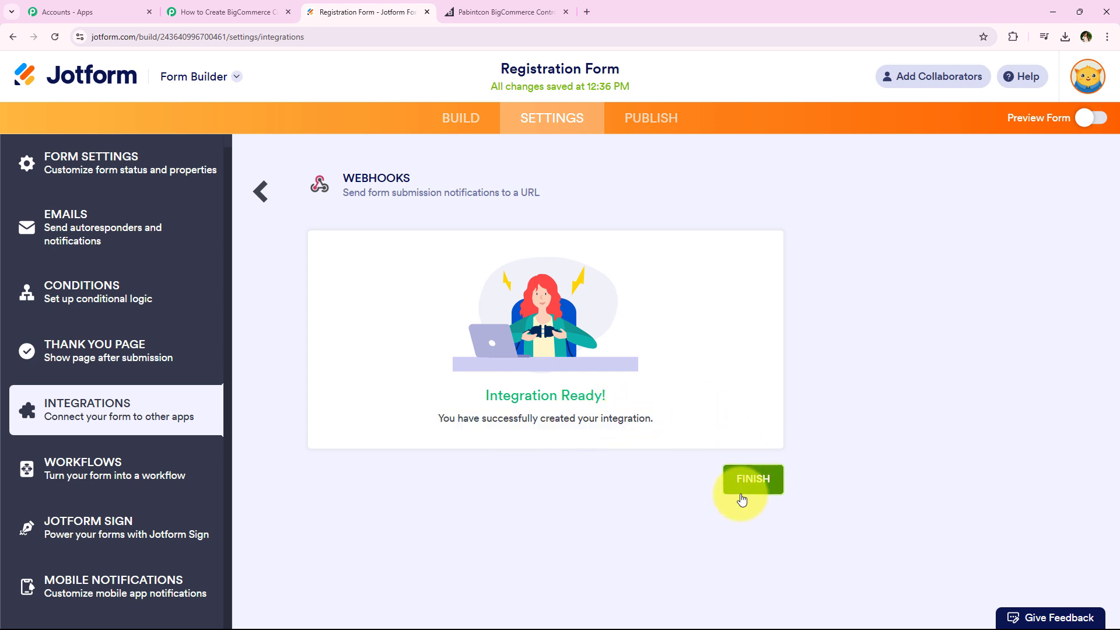
{"action": "left_click", "coordinate": [753, 480]}
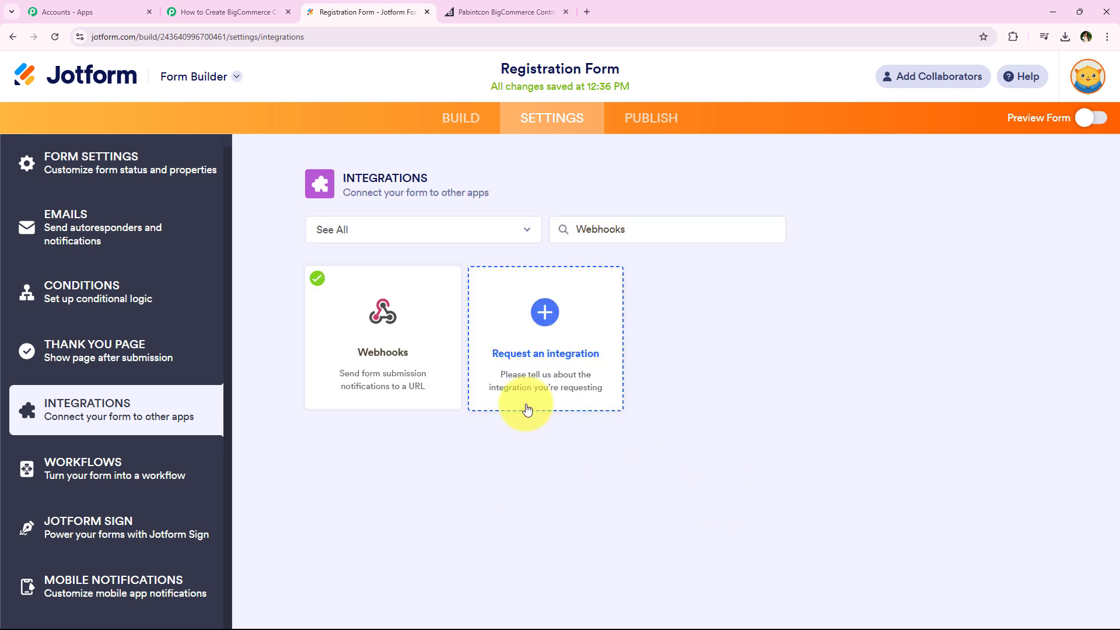
Switch back to the Pabbly Connect workflow and read the note about making a test submission for the webhook
{"action": "left_click", "coordinate": [260, 6]}
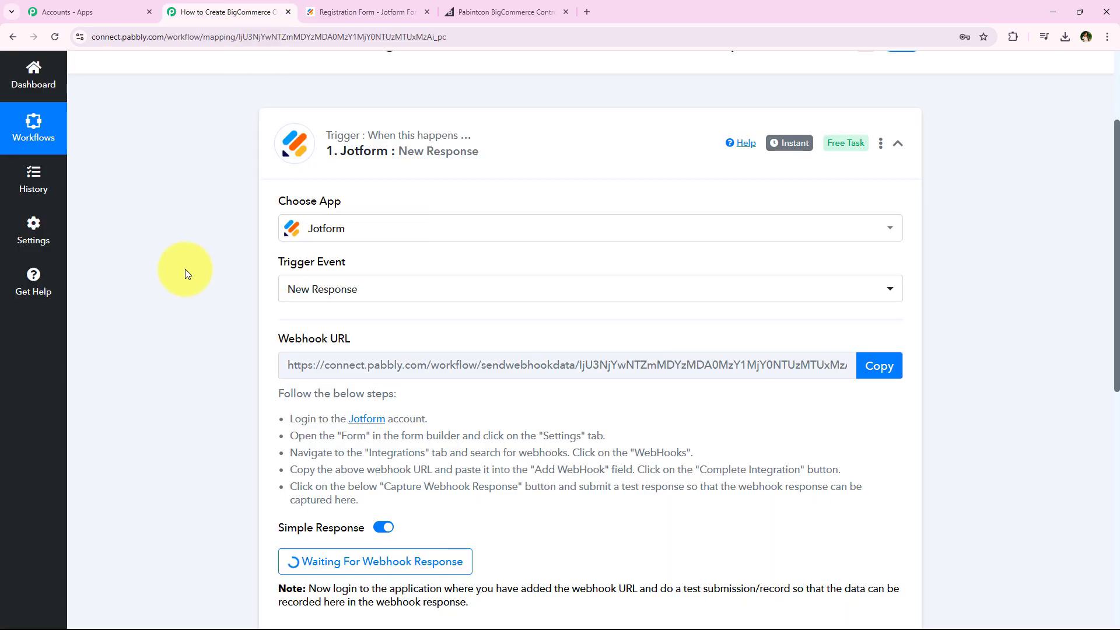
{"action": "middle_click", "coordinate": [182, 279]}
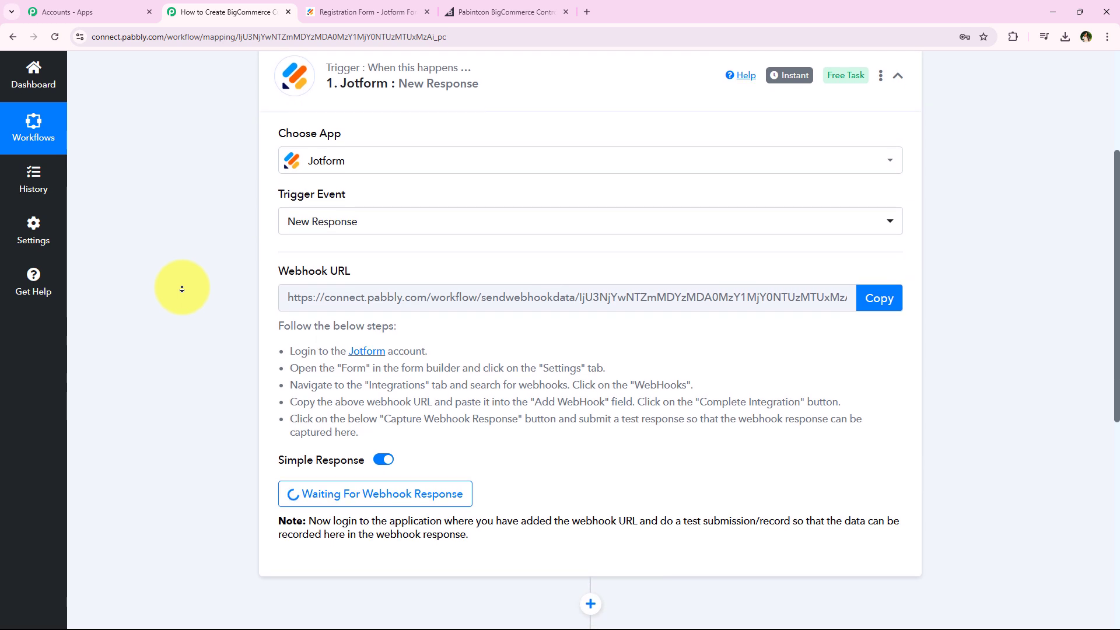
{"action": "middle_click", "coordinate": [182, 290]}
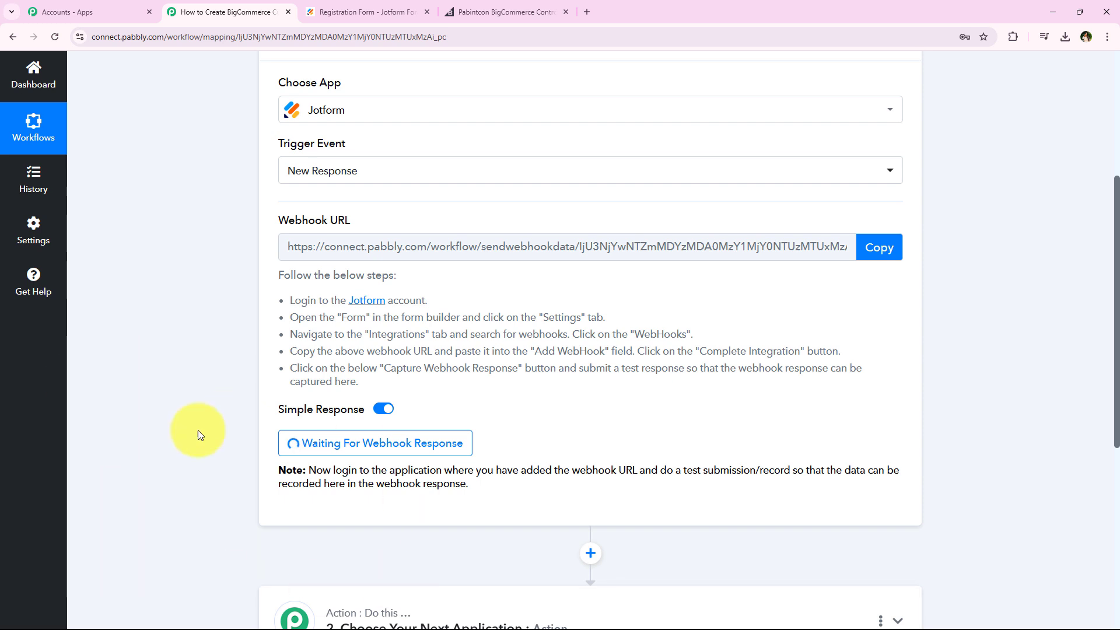
{"action": "left_click_drag", "start_coordinate": [661, 474], "coordinate": [791, 474]}
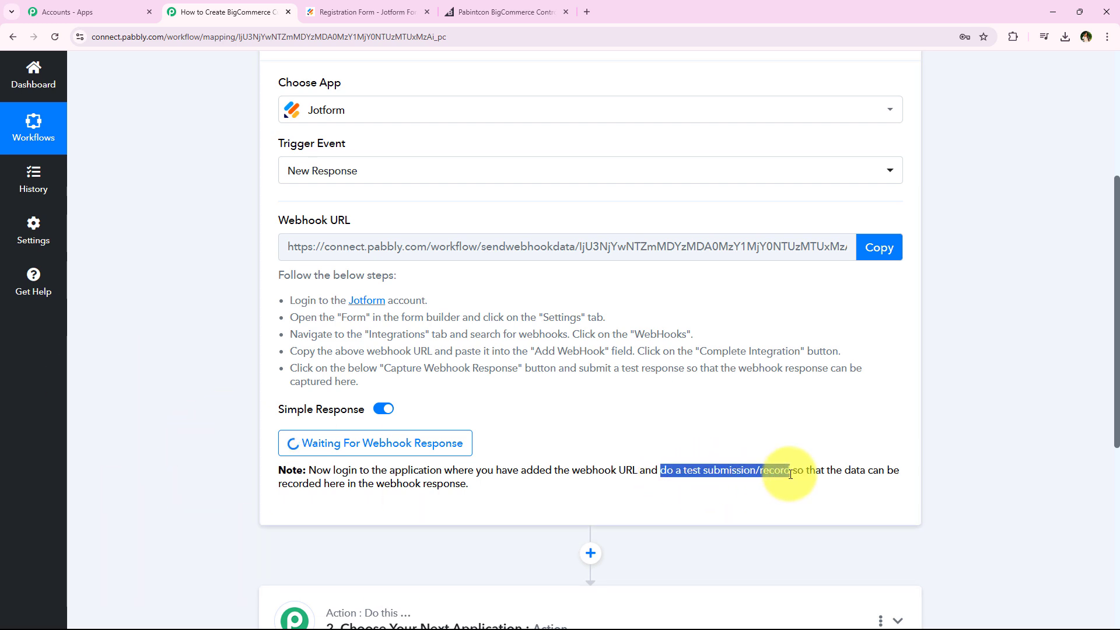
Switch to the Jotform form builder and open the published Registration Form by its direct link in a new tab
{"action": "left_click", "coordinate": [220, 460]}
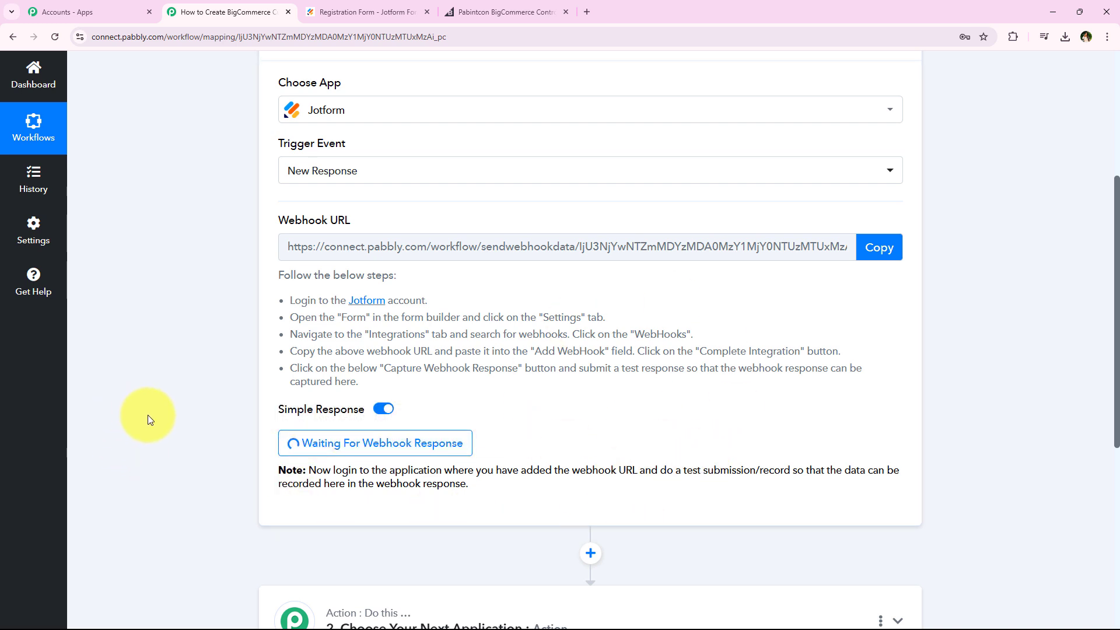
{"action": "left_click", "coordinate": [335, 5]}
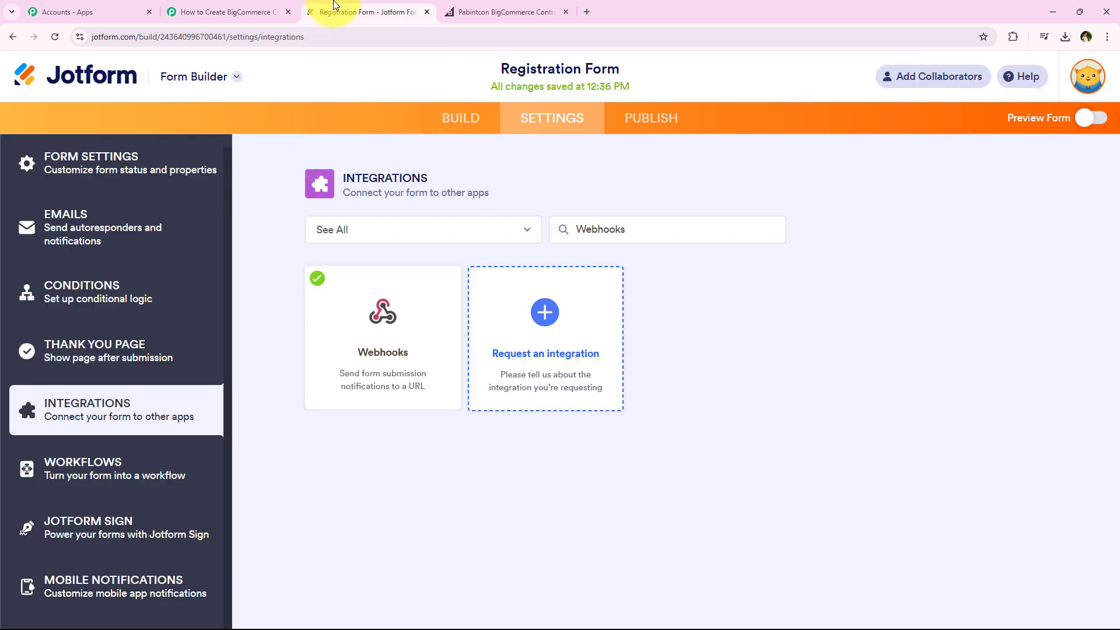
{"action": "left_click", "coordinate": [646, 135]}
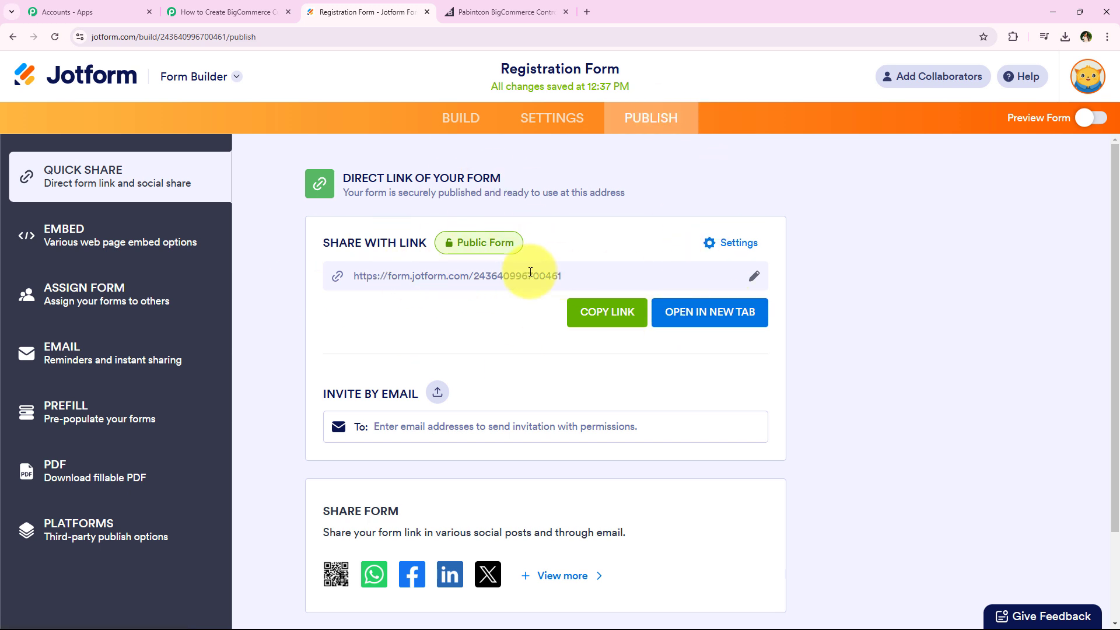
{"action": "left_click", "coordinate": [712, 318]}
Fill in the Registration Form's first name, last name and email with the saved demo customer details
{"action": "middle_click", "coordinate": [257, 166]}
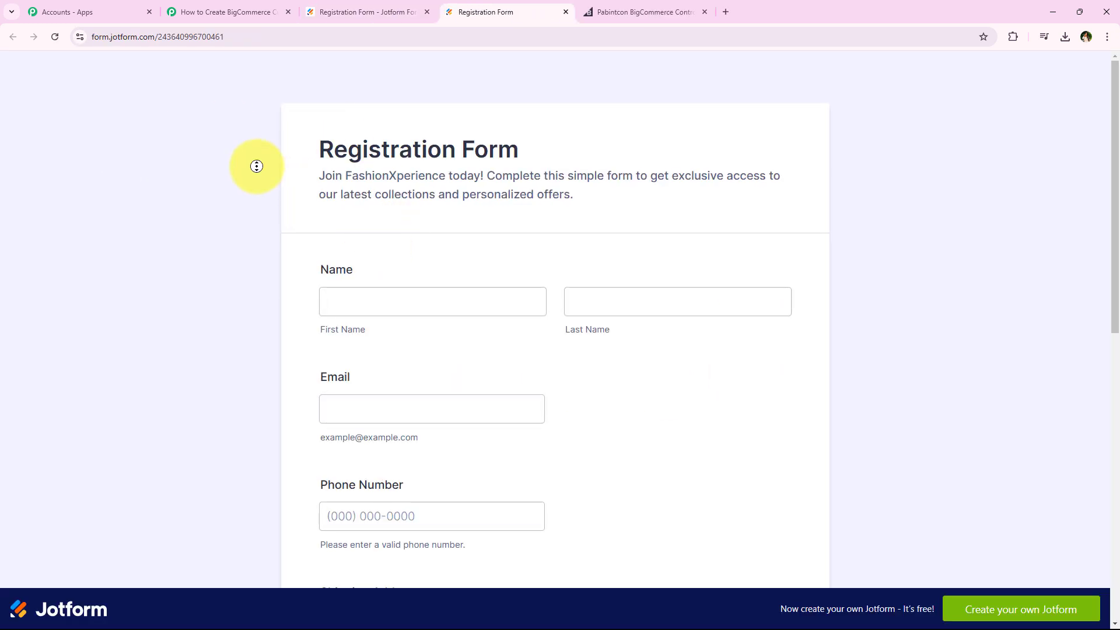
{"action": "scroll", "coordinate": [212, 343], "scroll_direction": "down", "scroll_amount": 10}
{"action": "scroll", "coordinate": [180, 204], "scroll_direction": "up", "scroll_amount": 4}
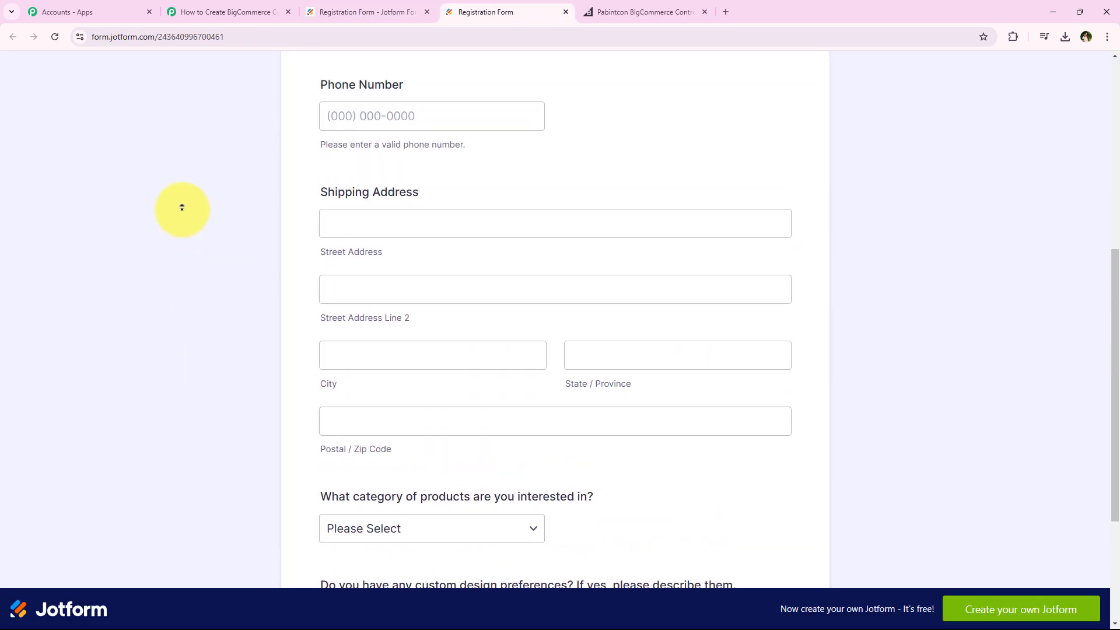
{"action": "scroll", "coordinate": [182, 208], "scroll_direction": "up", "scroll_amount": 8}
{"action": "left_click", "coordinate": [445, 315]}
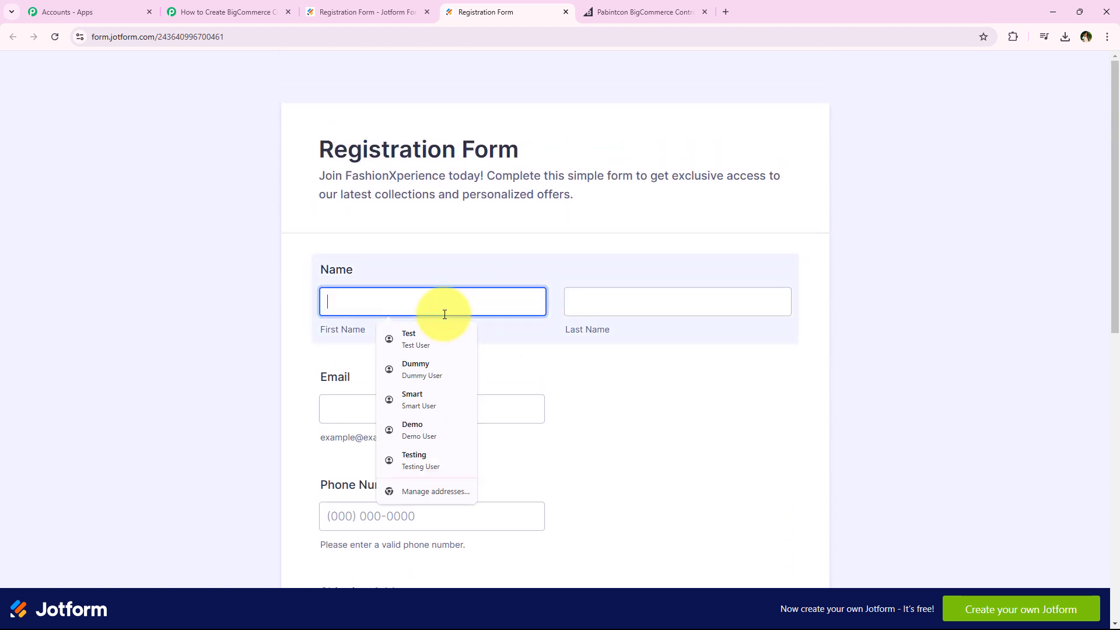
{"action": "left_click", "coordinate": [419, 434]}
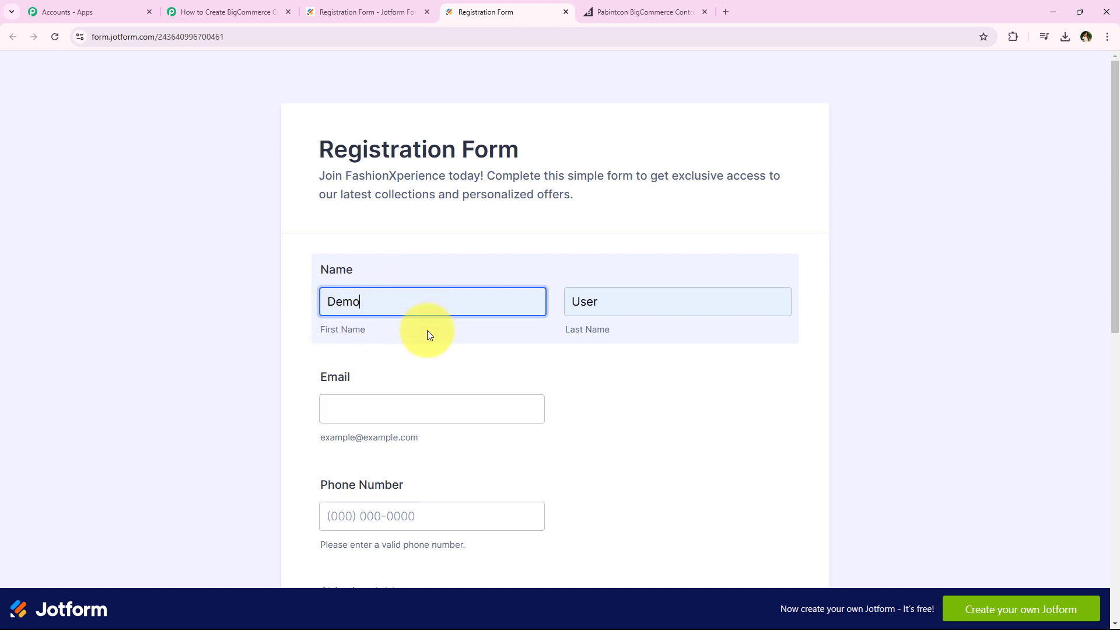
{"action": "middle_click", "coordinate": [262, 325]}
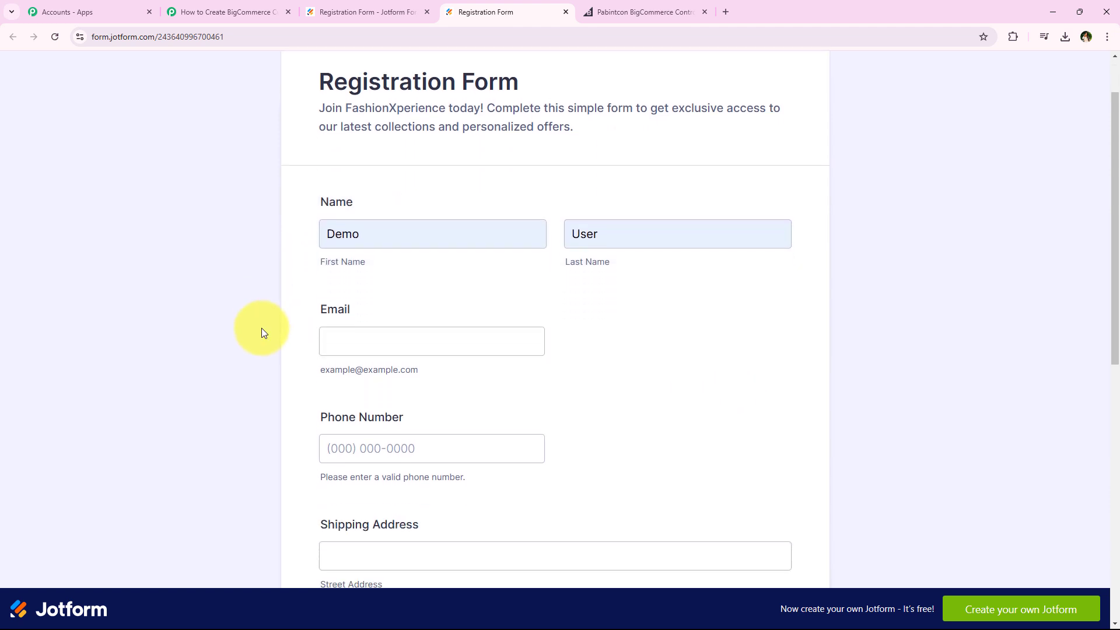
{"action": "left_click", "coordinate": [368, 343]}
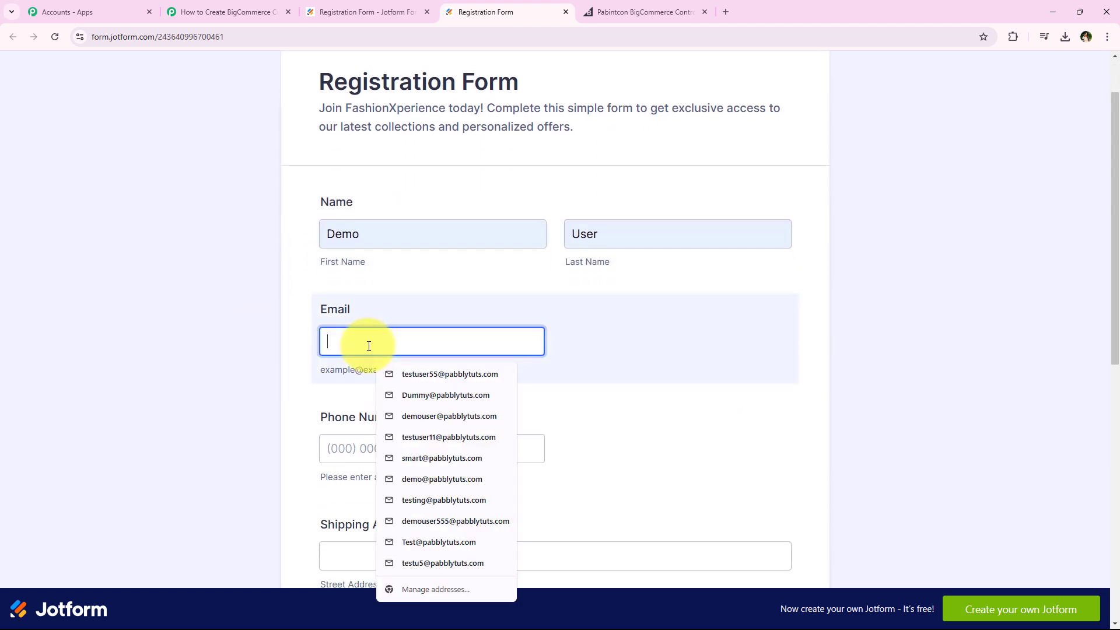
{"action": "left_click", "coordinate": [422, 415]}
Fill in the test customer's phone number and shipping address with saved details
{"action": "middle_click", "coordinate": [226, 283]}
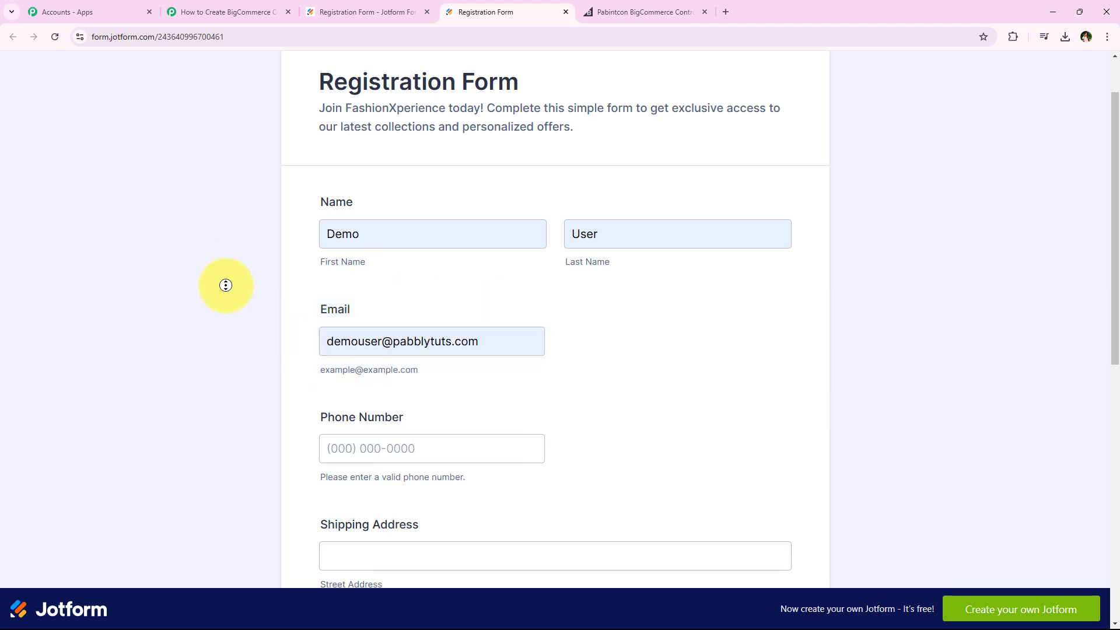
{"action": "left_click", "coordinate": [350, 346]}
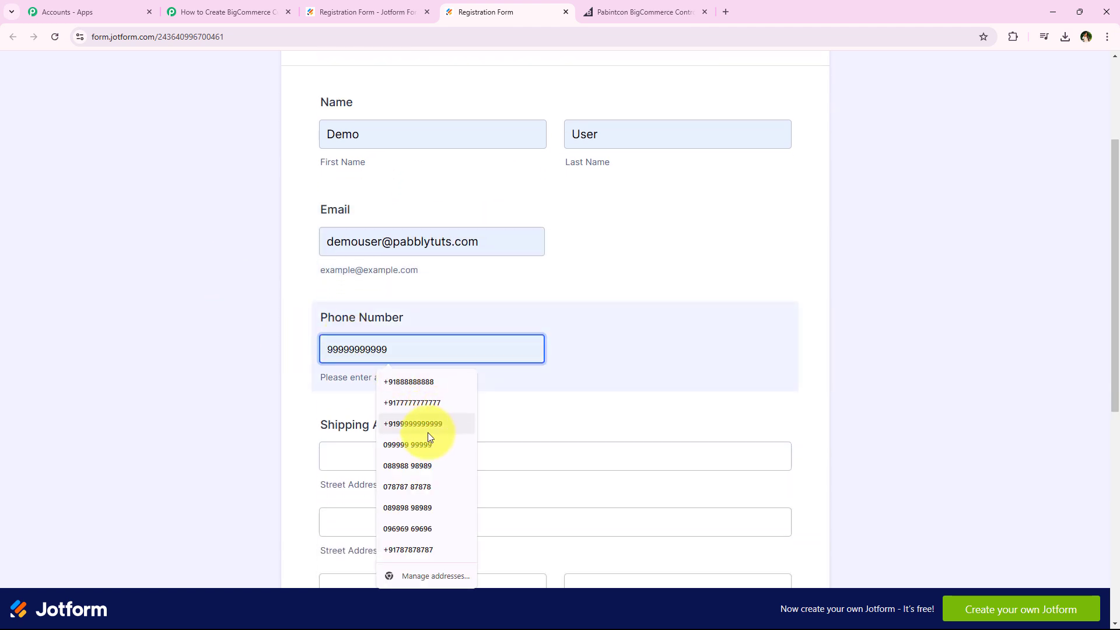
{"action": "scroll", "coordinate": [166, 326], "scroll_direction": "down", "scroll_amount": 2}
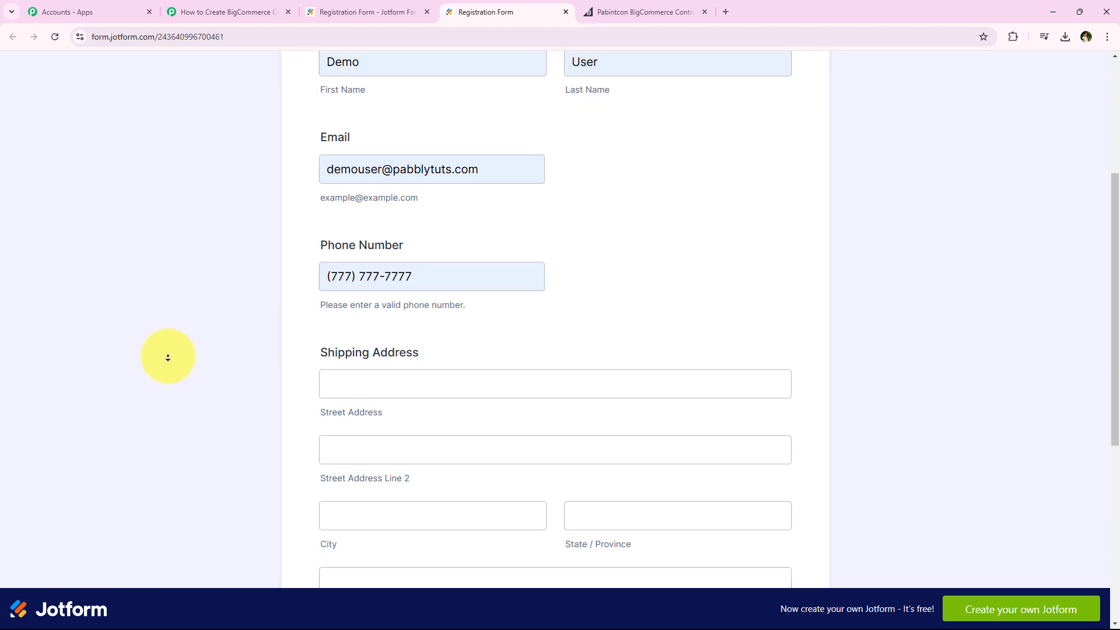
{"action": "left_click", "coordinate": [491, 323]}
{"action": "left_click", "coordinate": [433, 402]}
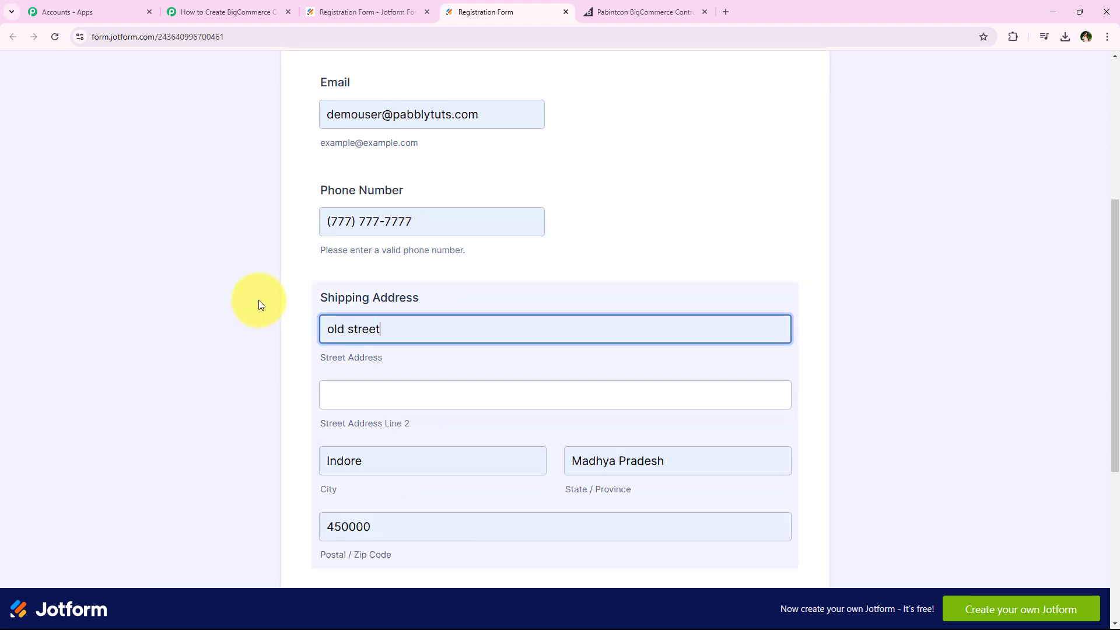
Select Dresses as the product category and answer the custom design preferences question with "No"
{"action": "middle_click", "coordinate": [258, 303]}
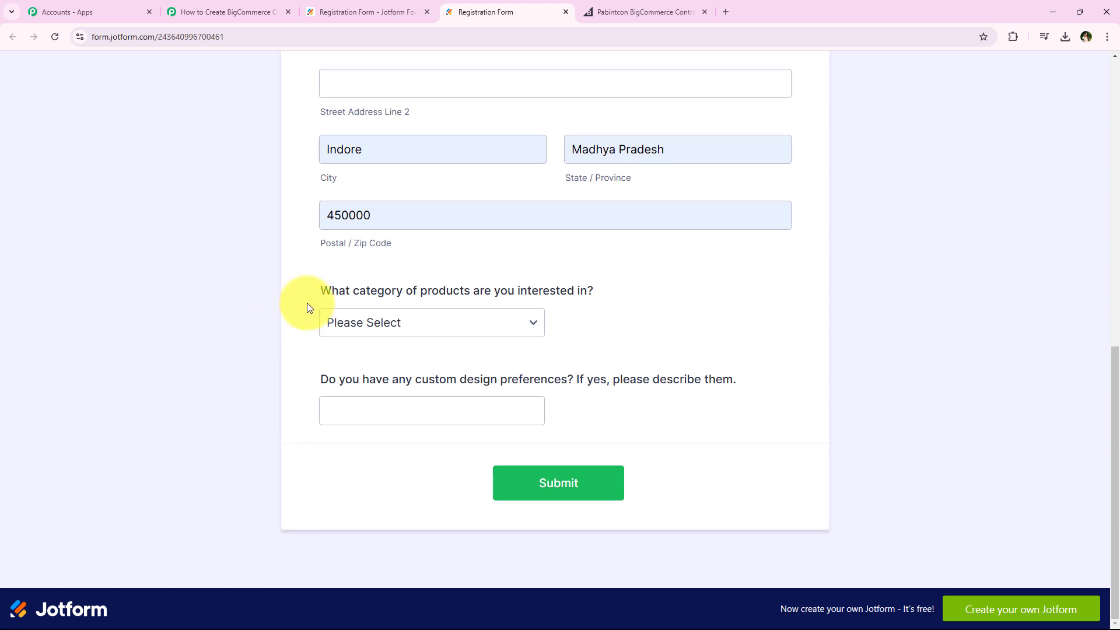
{"action": "left_click_drag", "start_coordinate": [308, 303], "coordinate": [555, 305]}
{"action": "left_click", "coordinate": [542, 325]}
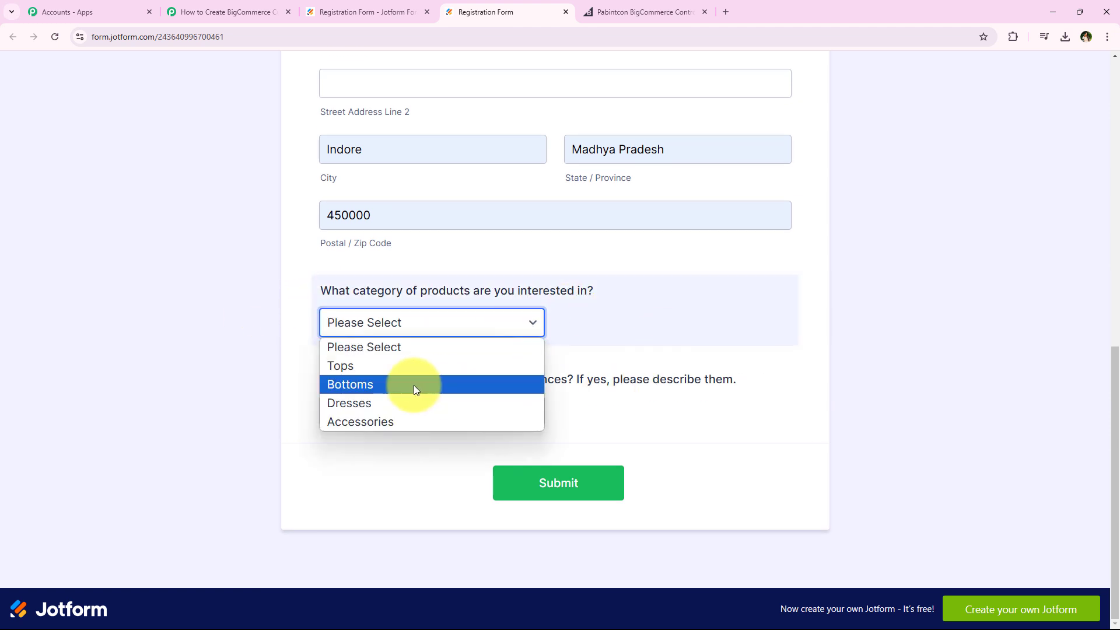
{"action": "left_click", "coordinate": [524, 401]}
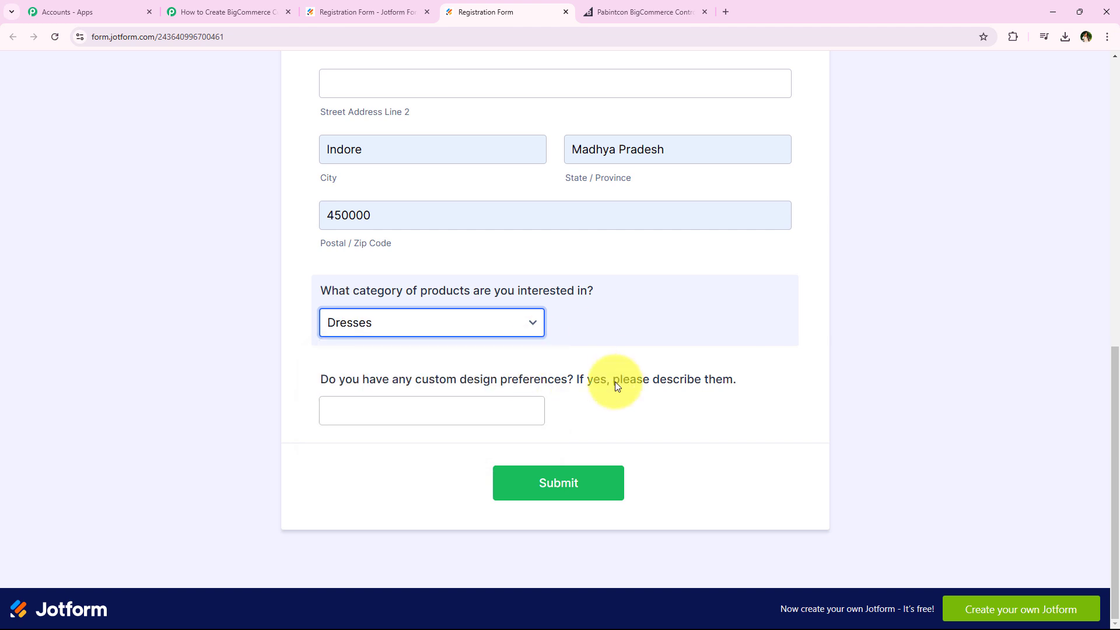
{"action": "left_click_drag", "start_coordinate": [313, 377], "coordinate": [376, 382]}
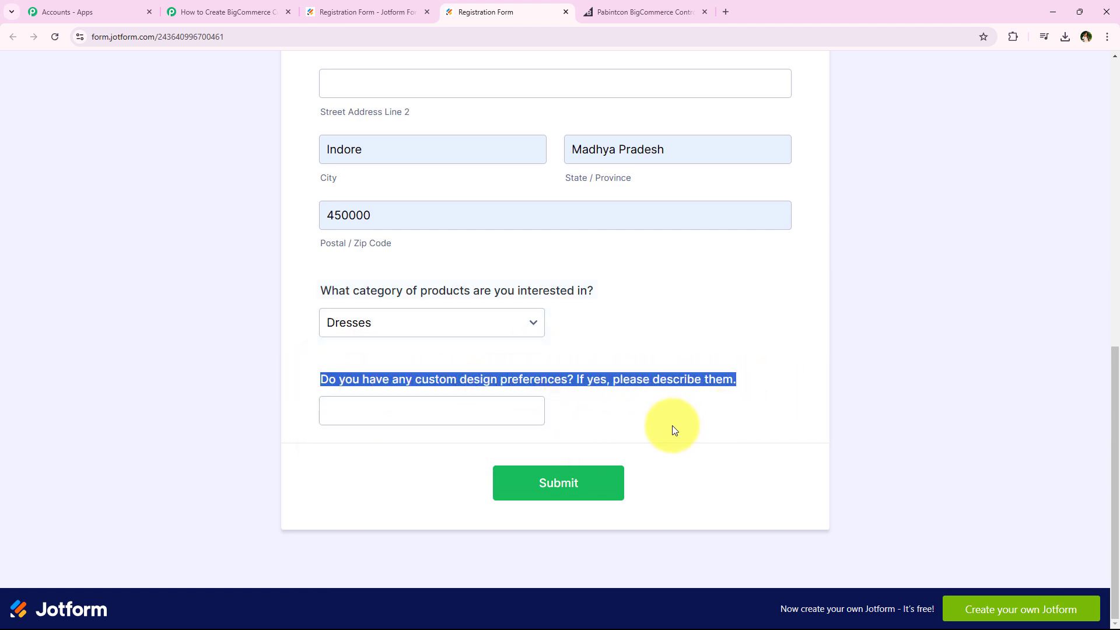
{"action": "left_click", "coordinate": [459, 425]}
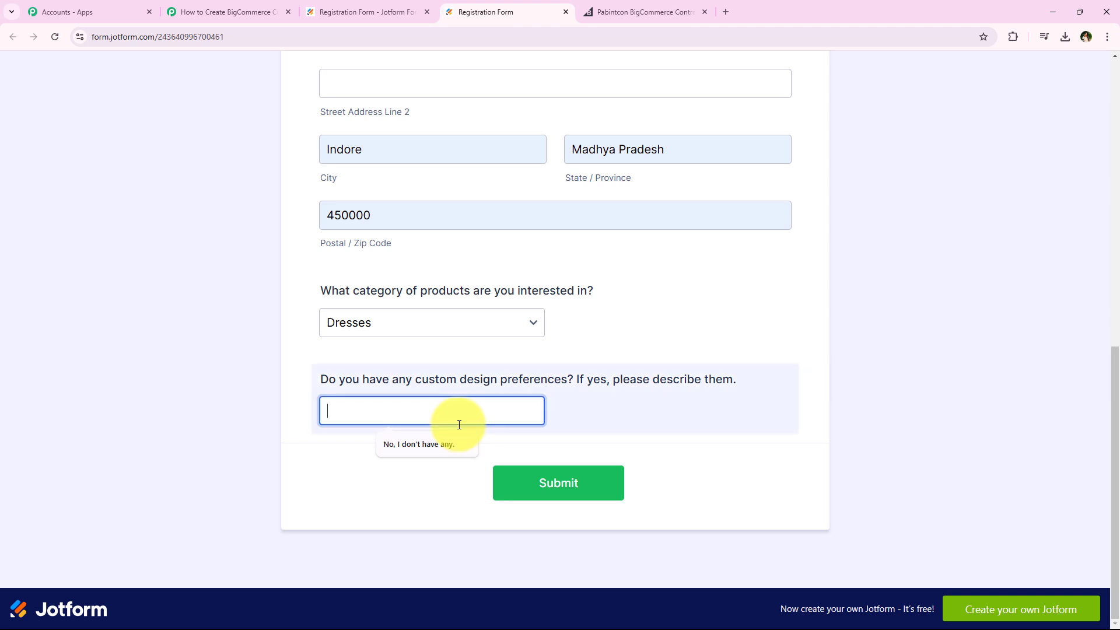
Submit the completed Registration Form and decline saving the address in the browser
{"action": "left_click", "coordinate": [587, 482]}
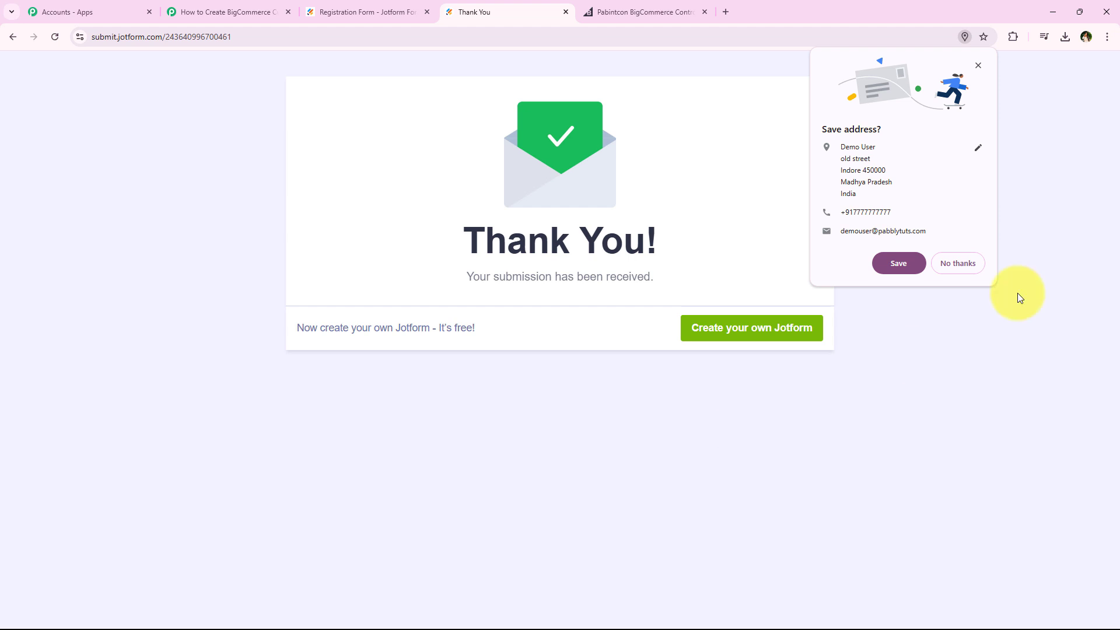
{"action": "left_click", "coordinate": [959, 265]}
{"action": "left_click_drag", "start_coordinate": [468, 286], "coordinate": [675, 292]}
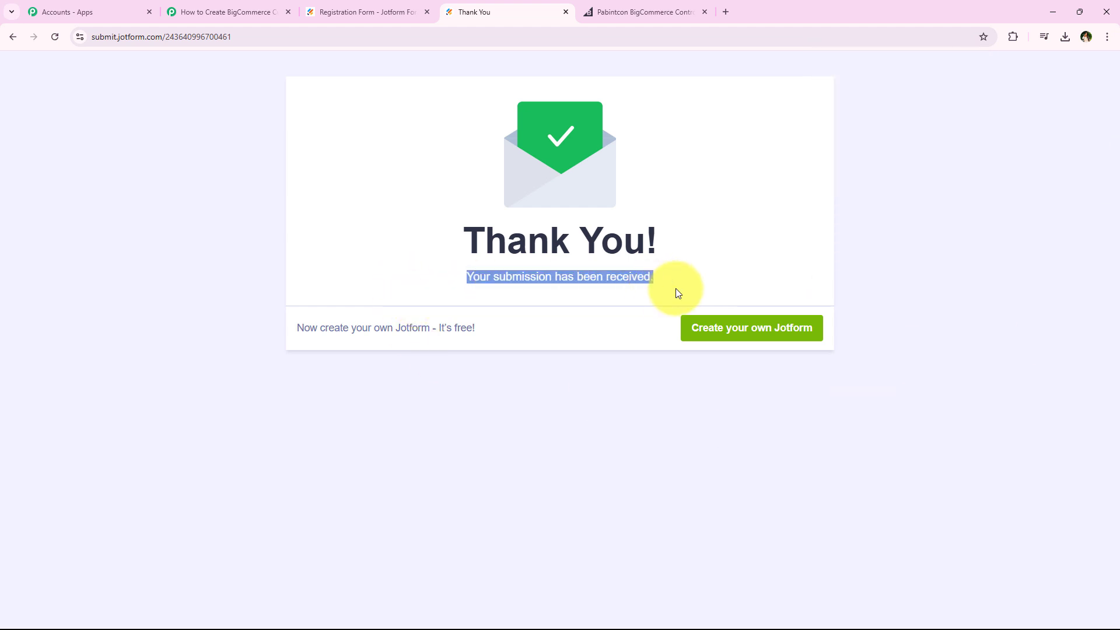
{"action": "left_click", "coordinate": [154, 223]}
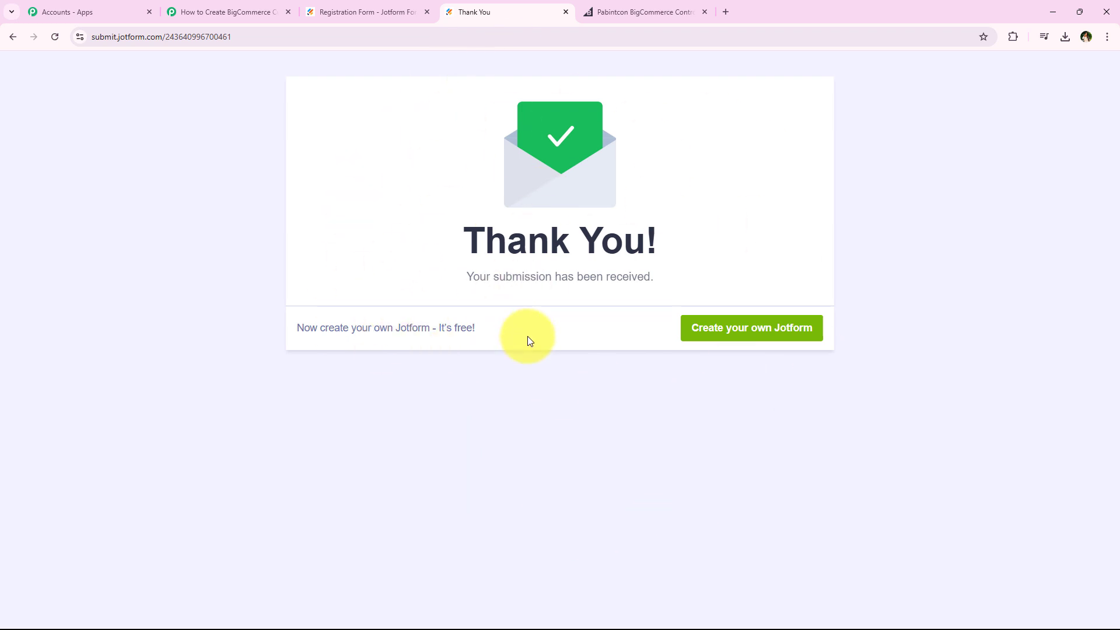
Switch back to the Pabbly Connect workflow and look through the received webhook response down to the shipping address fields
{"action": "left_click", "coordinate": [205, 9]}
{"action": "middle_click", "coordinate": [224, 161]}
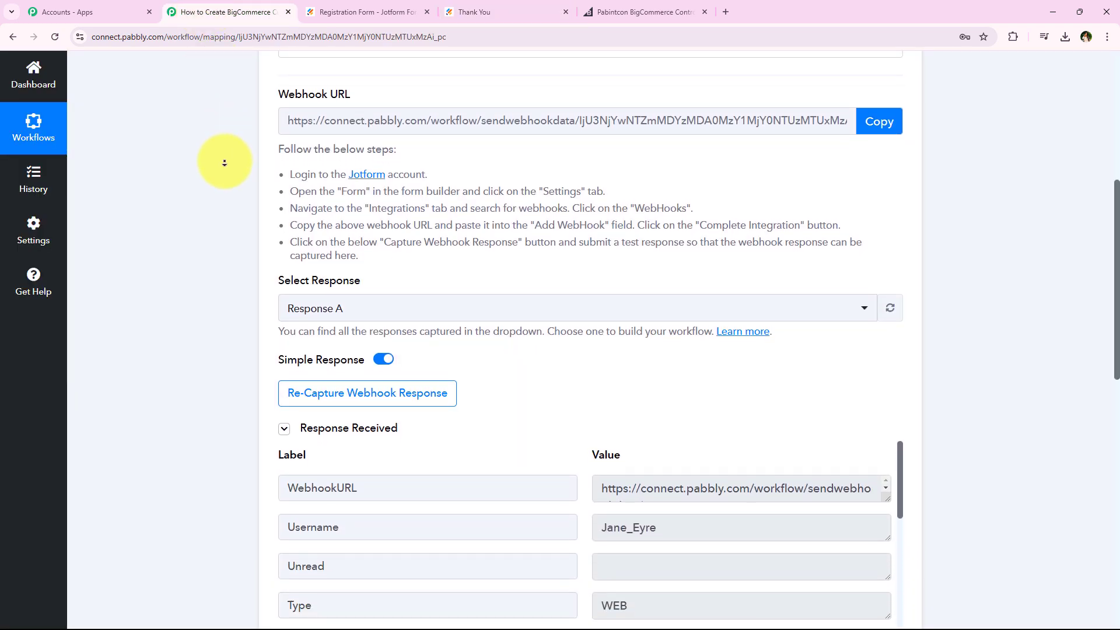
{"action": "middle_click", "coordinate": [224, 163]}
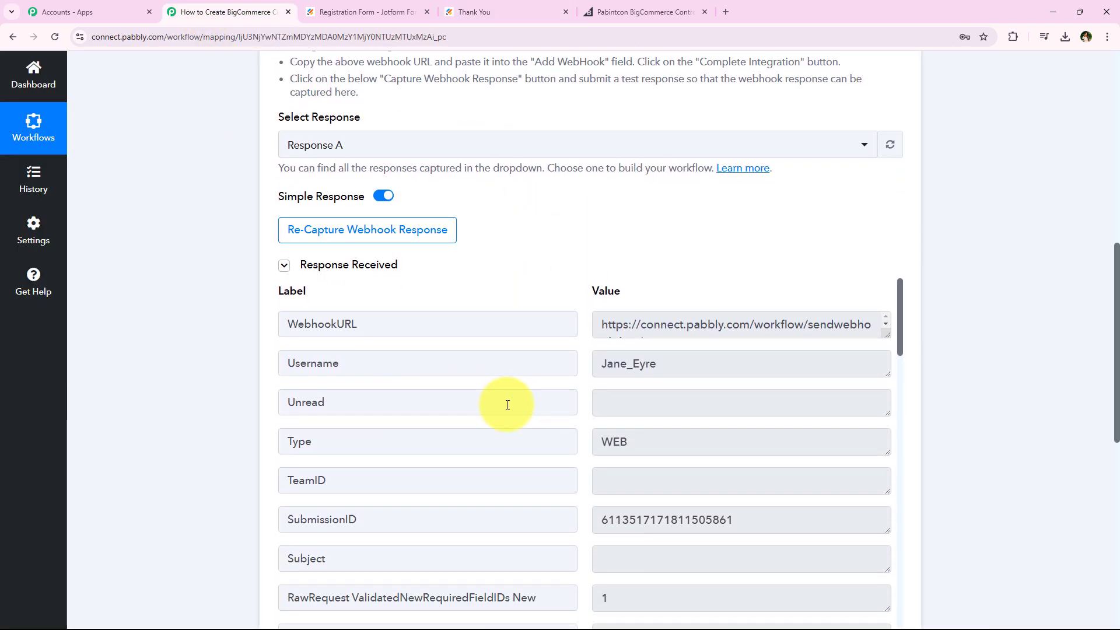
{"action": "scroll", "coordinate": [508, 403], "scroll_direction": "down", "scroll_amount": 1}
{"action": "scroll", "coordinate": [507, 404], "scroll_direction": "down", "scroll_amount": 7}
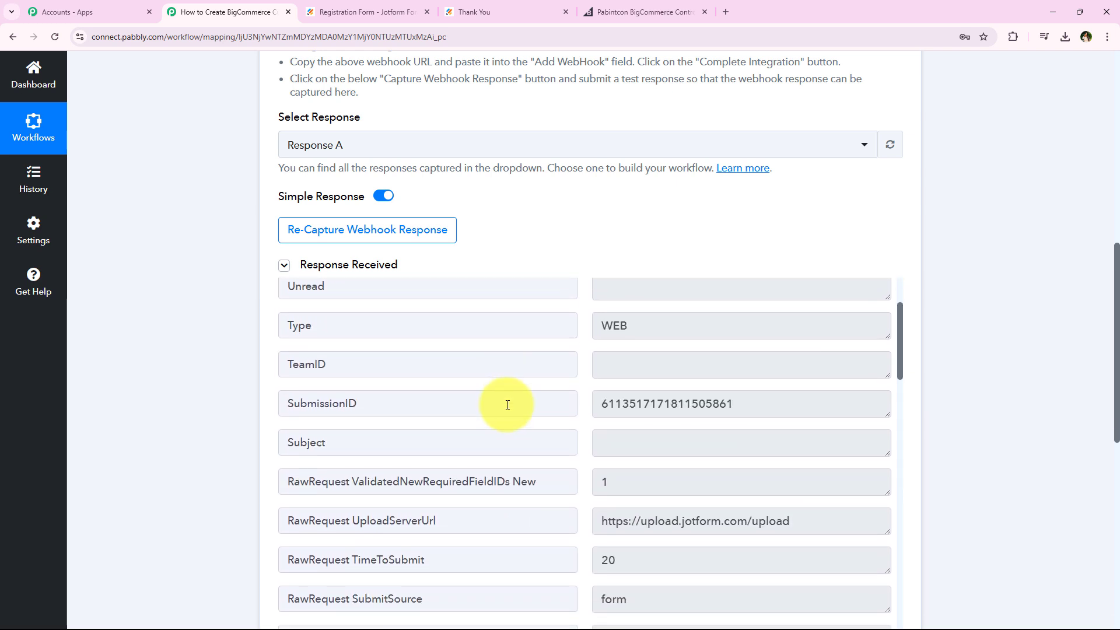
{"action": "scroll", "coordinate": [507, 405], "scroll_direction": "down", "scroll_amount": 1}
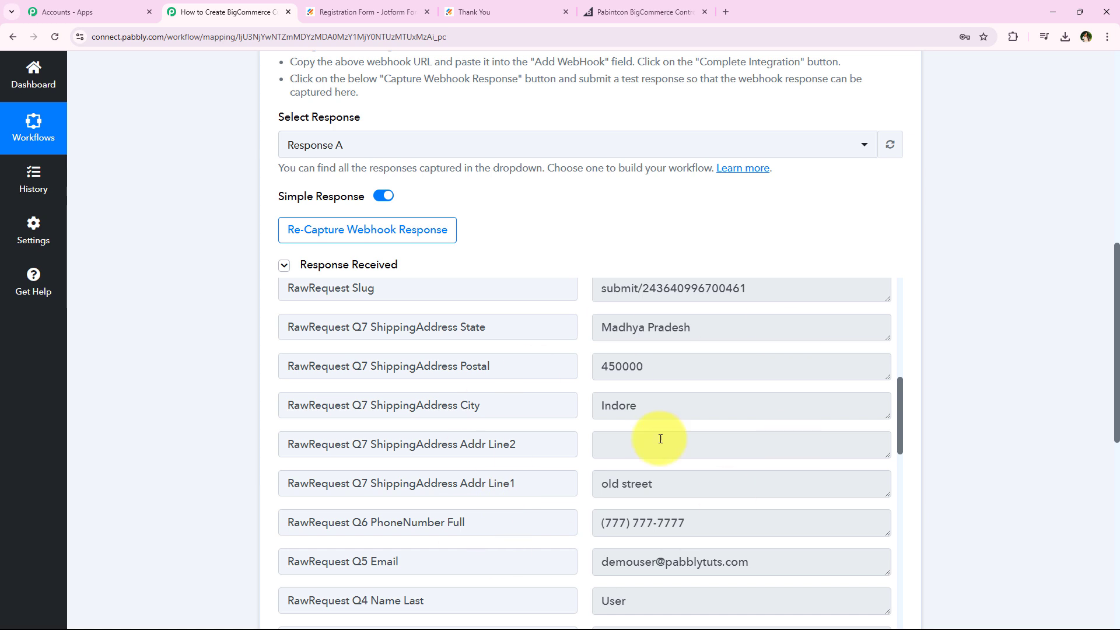
{"action": "scroll", "coordinate": [788, 454], "scroll_direction": "down", "scroll_amount": 2}
Check the phone number, name and product category values in the received Jotform response
{"action": "left_click_drag", "start_coordinate": [818, 412], "coordinate": [518, 400]}
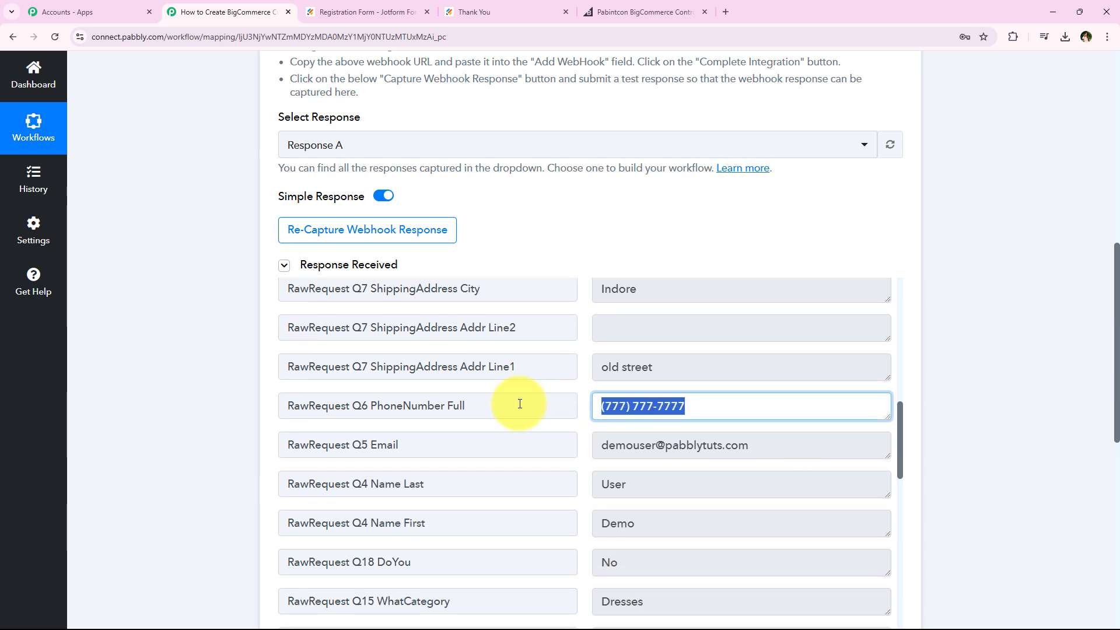
{"action": "scroll", "coordinate": [500, 420], "scroll_direction": "down", "scroll_amount": 3}
{"action": "scroll", "coordinate": [747, 385], "scroll_direction": "down", "scroll_amount": 1}
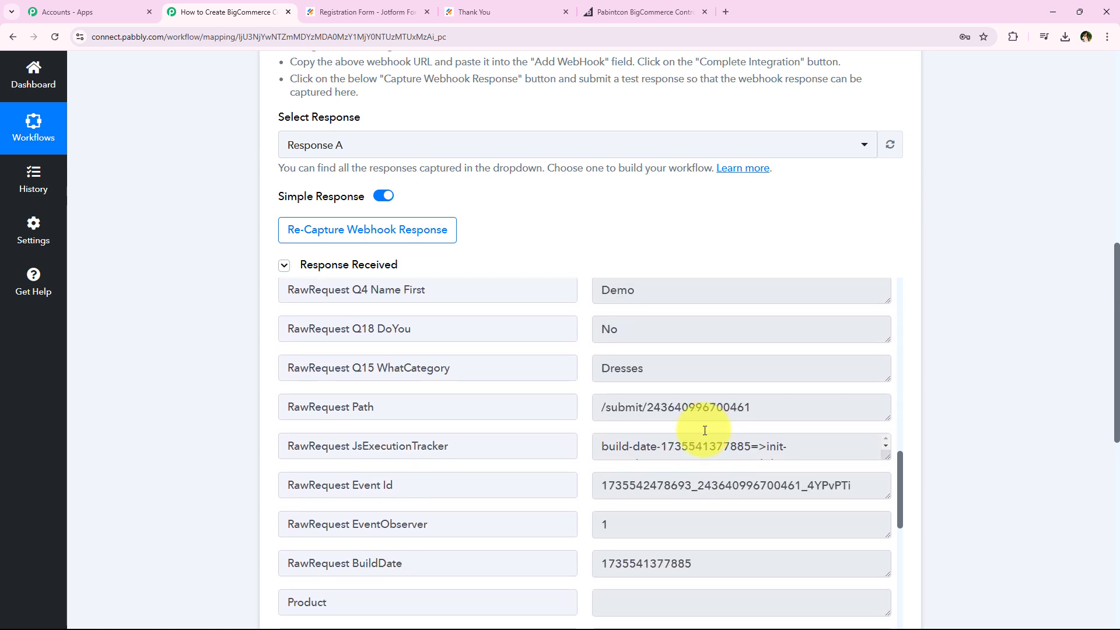
{"action": "scroll", "coordinate": [707, 420], "scroll_direction": "up", "scroll_amount": 1}
{"action": "left_click_drag", "start_coordinate": [674, 347], "coordinate": [495, 352]}
{"action": "left_click_drag", "start_coordinate": [744, 314], "coordinate": [370, 309]}
{"action": "left_click_drag", "start_coordinate": [713, 425], "coordinate": [393, 425]}
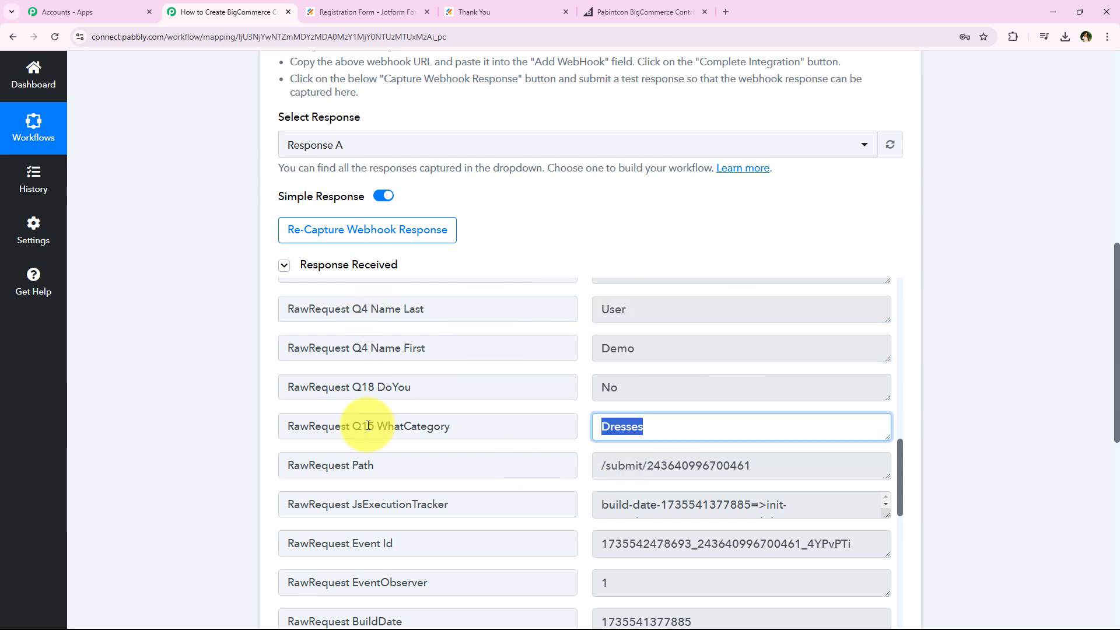
{"action": "scroll", "coordinate": [384, 381], "scroll_direction": "down", "scroll_amount": 2}
Collapse the Jotform New Response trigger step and review the workflow's title
{"action": "middle_click", "coordinate": [230, 414]}
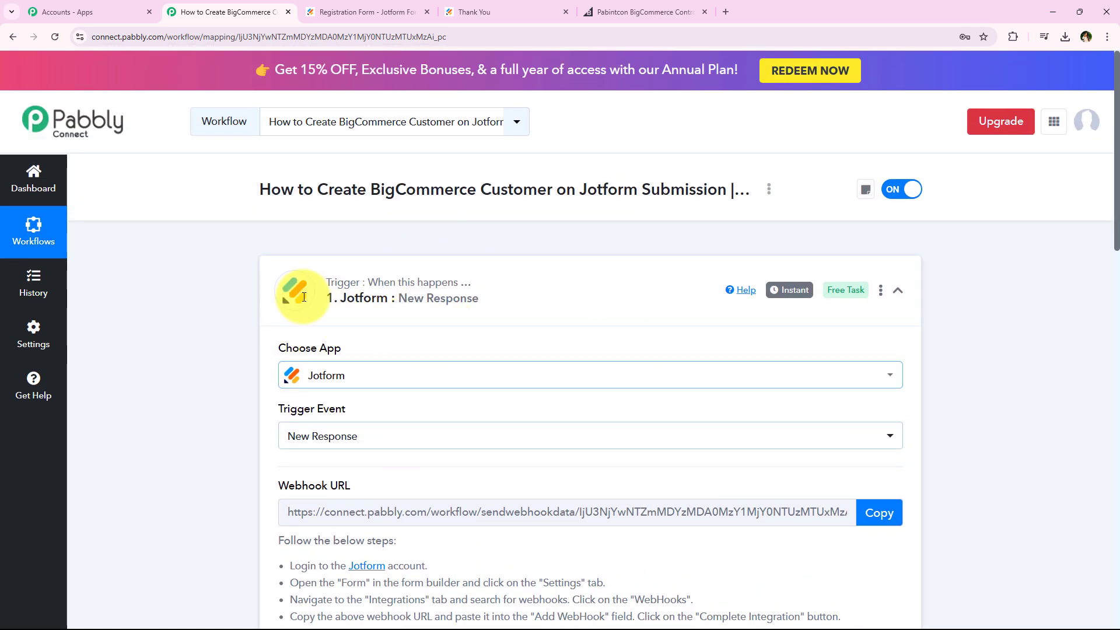
{"action": "left_click", "coordinate": [453, 304]}
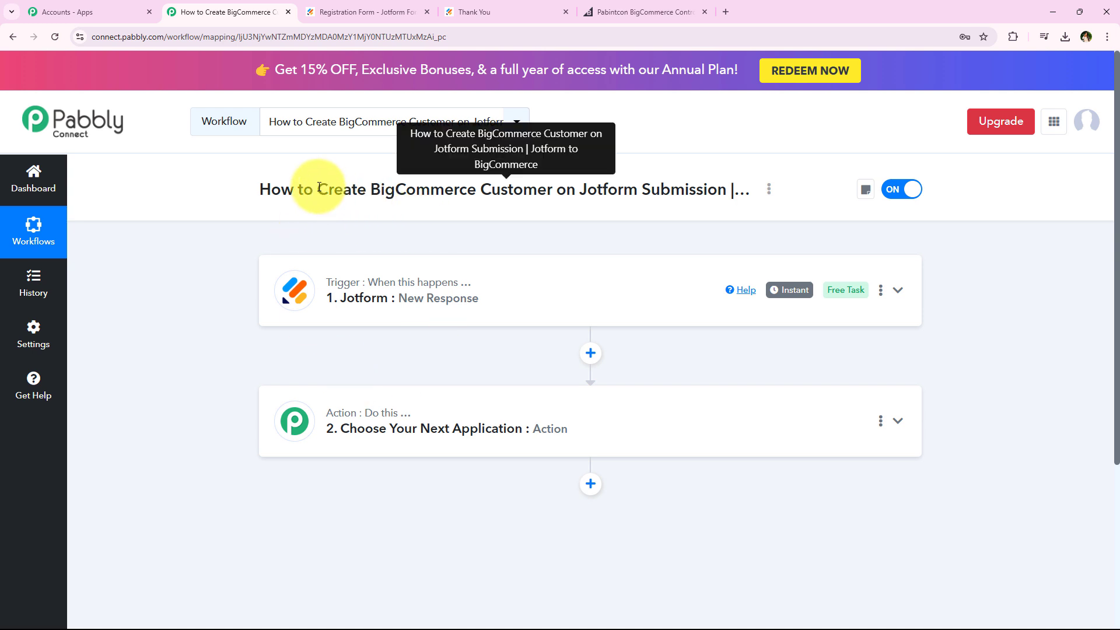
{"action": "left_click_drag", "start_coordinate": [319, 187], "coordinate": [730, 189]}
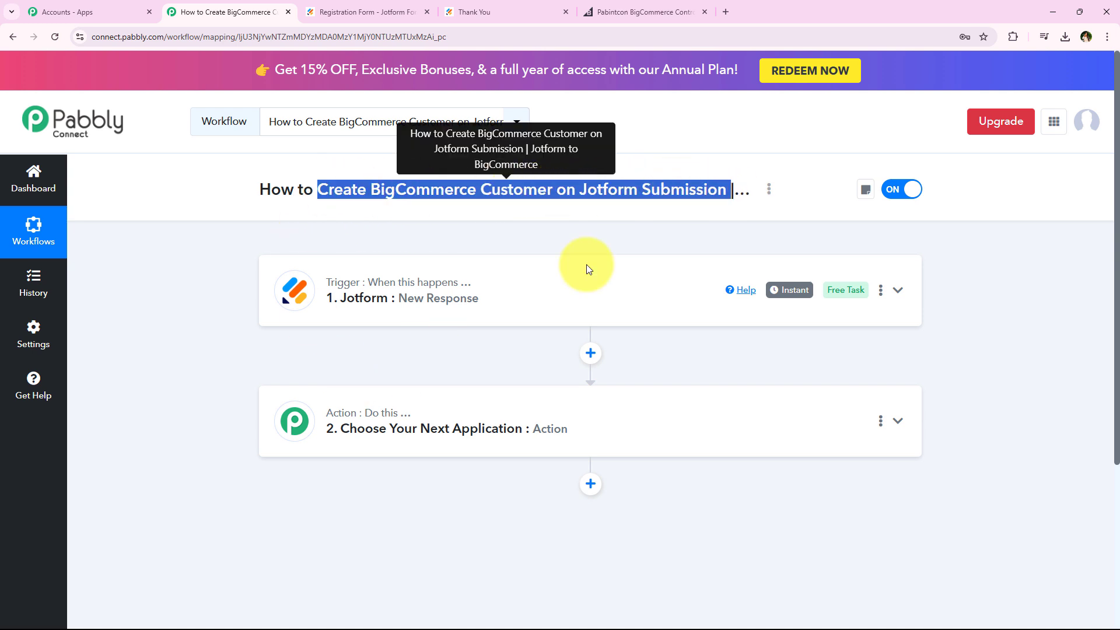
Expand the second workflow step, search its apps for "BigComm" and choose BigCommerce as the action app
{"action": "left_click", "coordinate": [430, 427]}
{"action": "scroll", "coordinate": [408, 409], "scroll_direction": "down", "scroll_amount": 3}
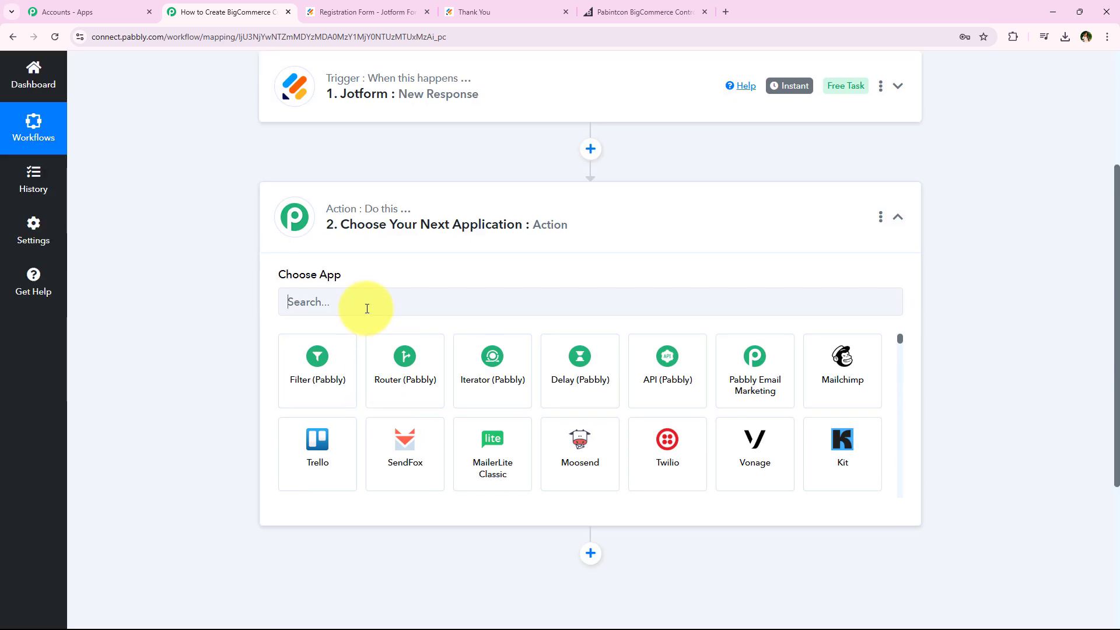
{"action": "left_click", "coordinate": [367, 309]}
{"action": "type", "text": "Big"}
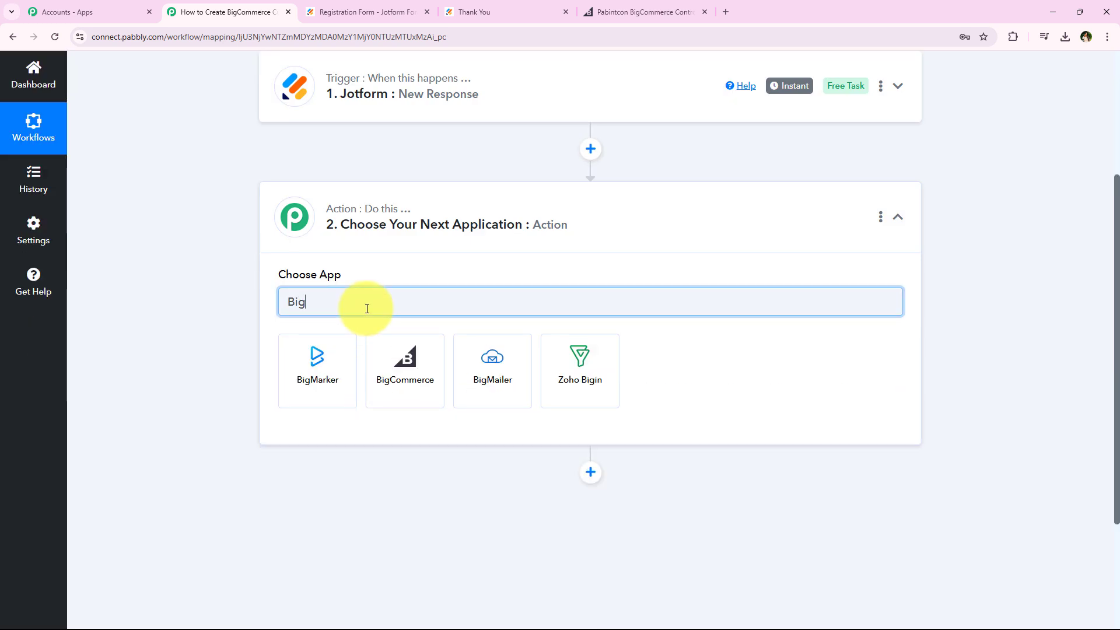
{"action": "type", "text": "Comm"}
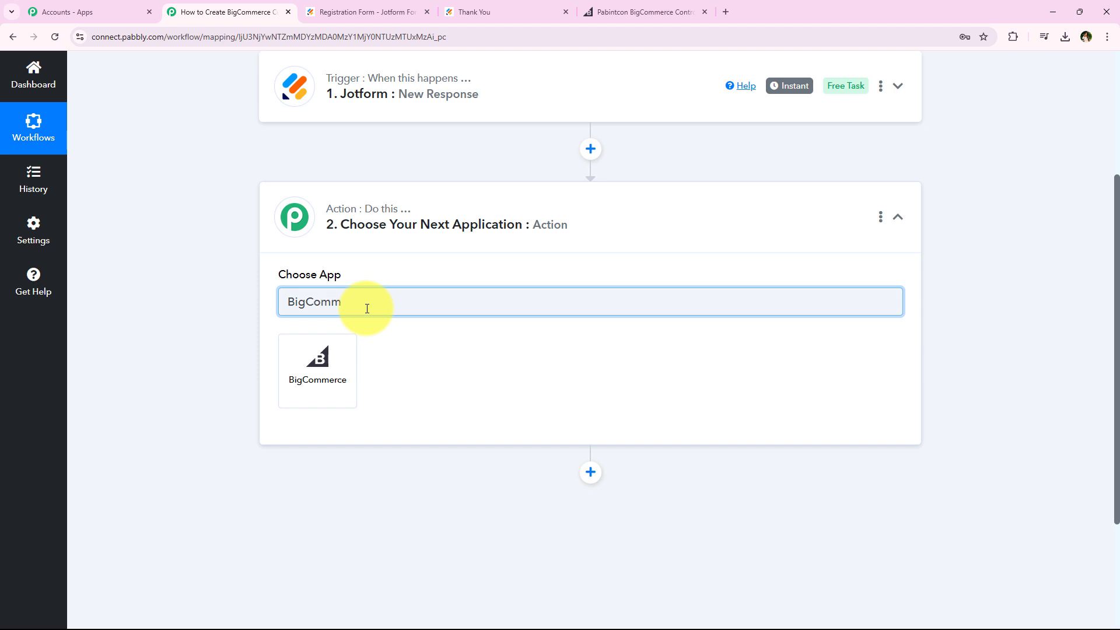
{"action": "left_click", "coordinate": [319, 374]}
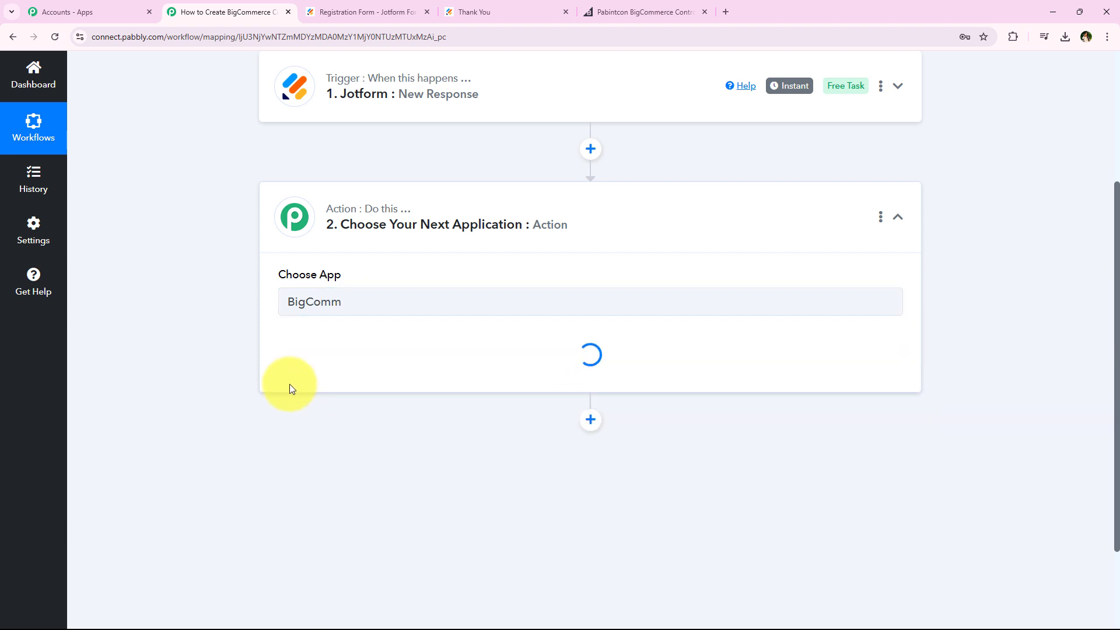
Set the BigCommerce step's action event to Create Customer
{"action": "left_click_drag", "start_coordinate": [272, 339], "coordinate": [338, 338]}
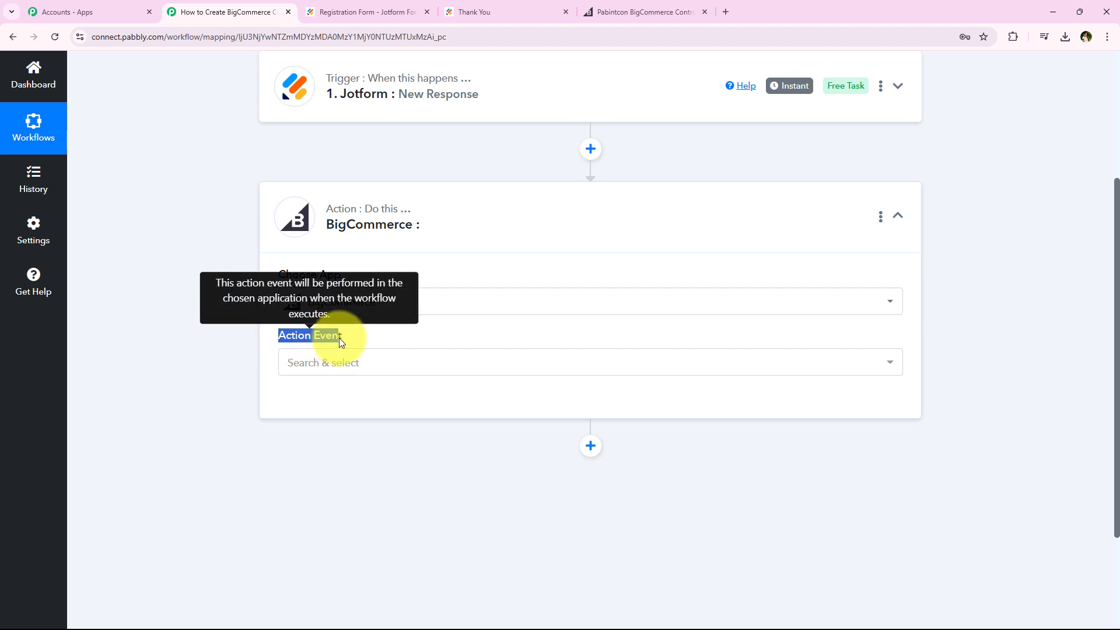
{"action": "left_click", "coordinate": [348, 365]}
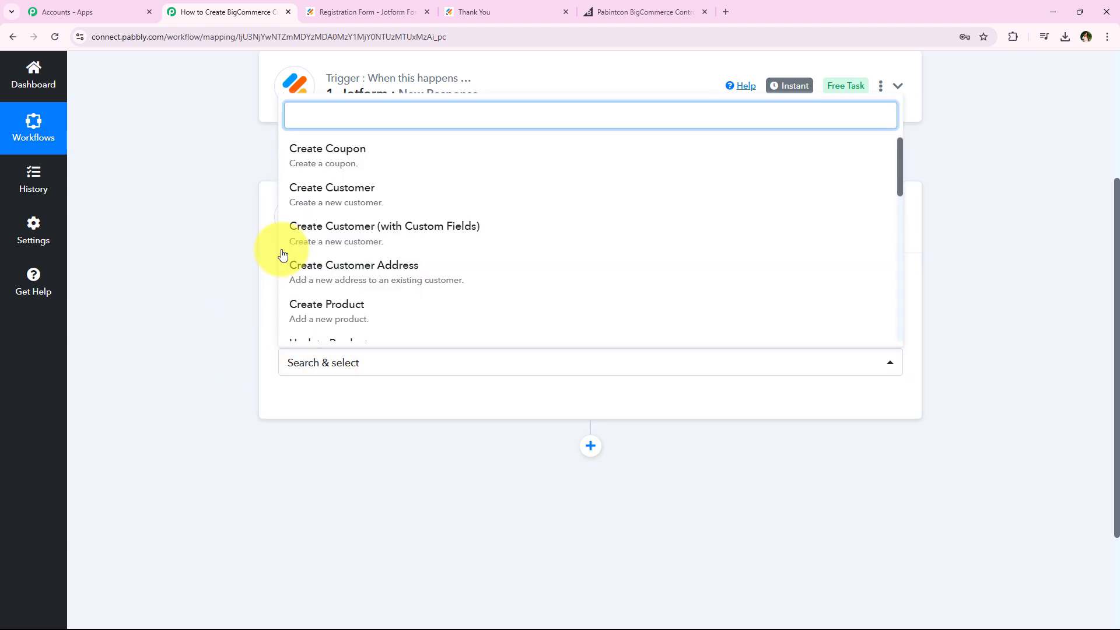
{"action": "left_click", "coordinate": [846, 199]}
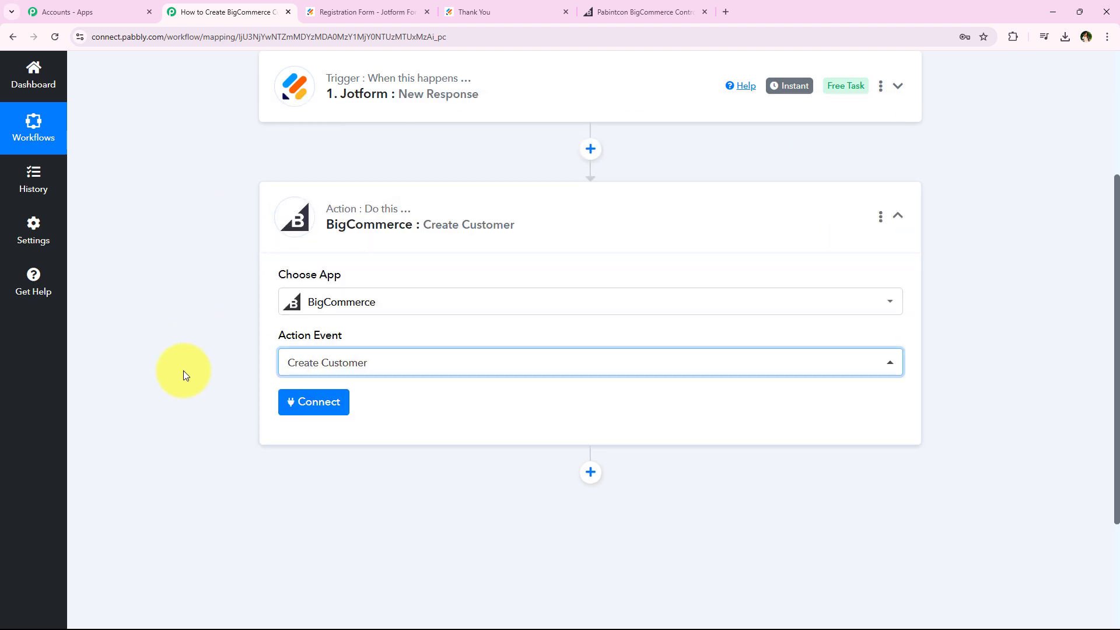
Start adding a new BigCommerce connection and read the hint on where to find the Store Hash Key
{"action": "left_click", "coordinate": [320, 403]}
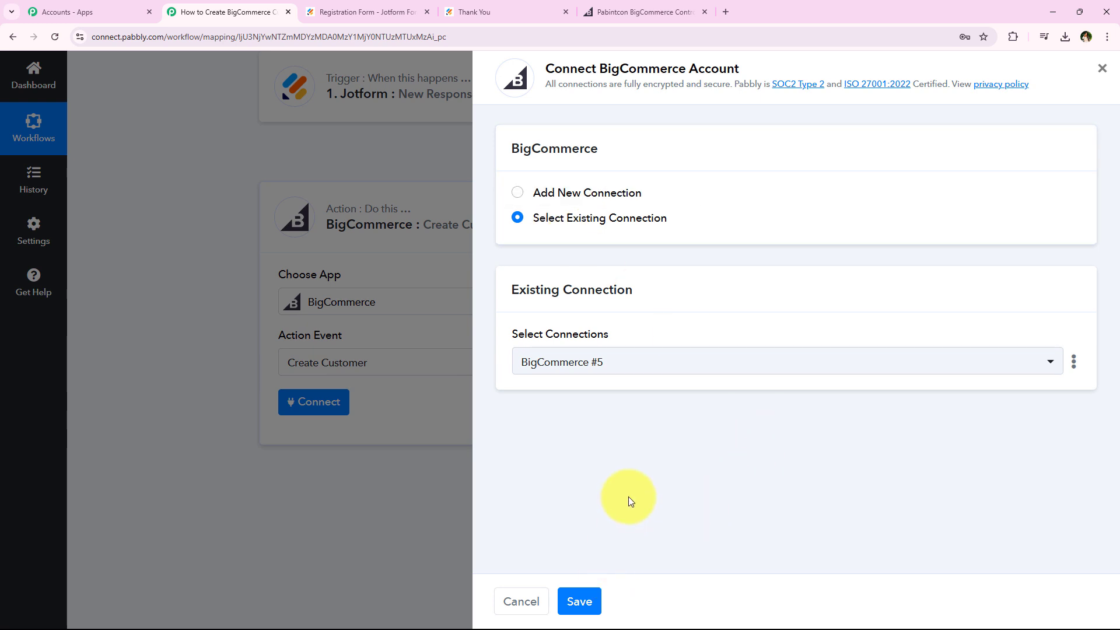
{"action": "left_click", "coordinate": [594, 191]}
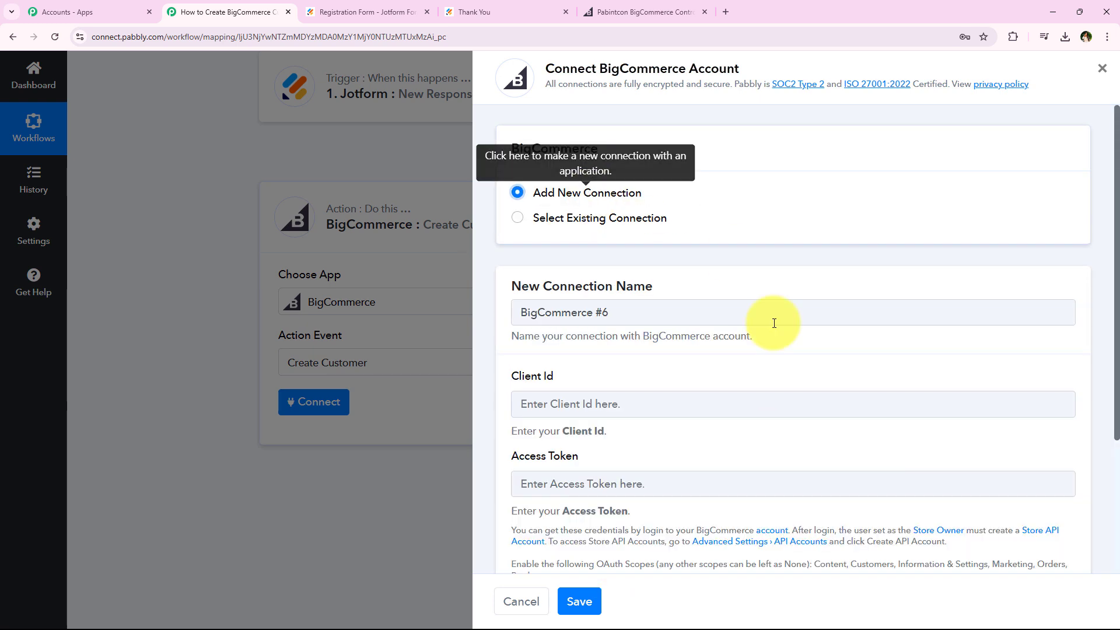
{"action": "scroll", "coordinate": [667, 437], "scroll_direction": "down", "scroll_amount": 3}
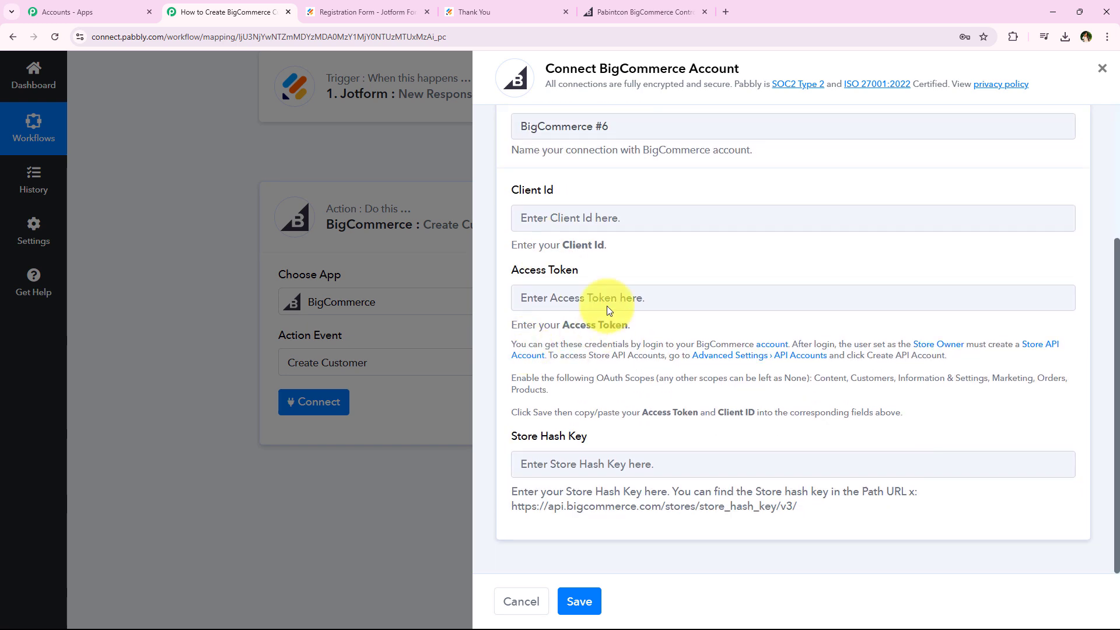
{"action": "left_click", "coordinate": [601, 435]}
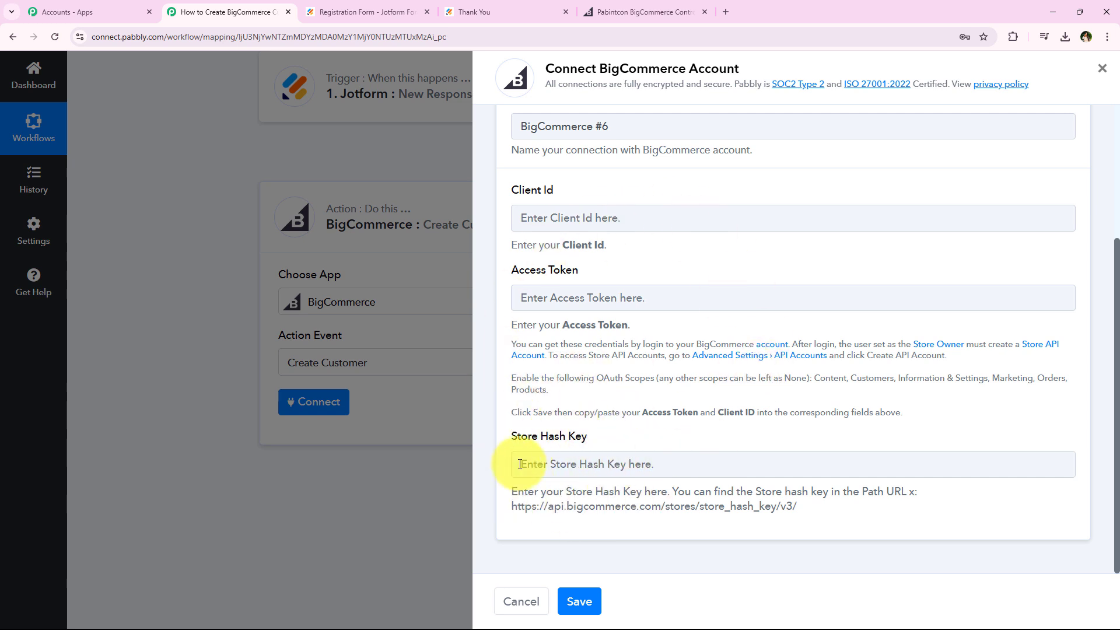
{"action": "left_click_drag", "start_coordinate": [510, 494], "coordinate": [670, 492]}
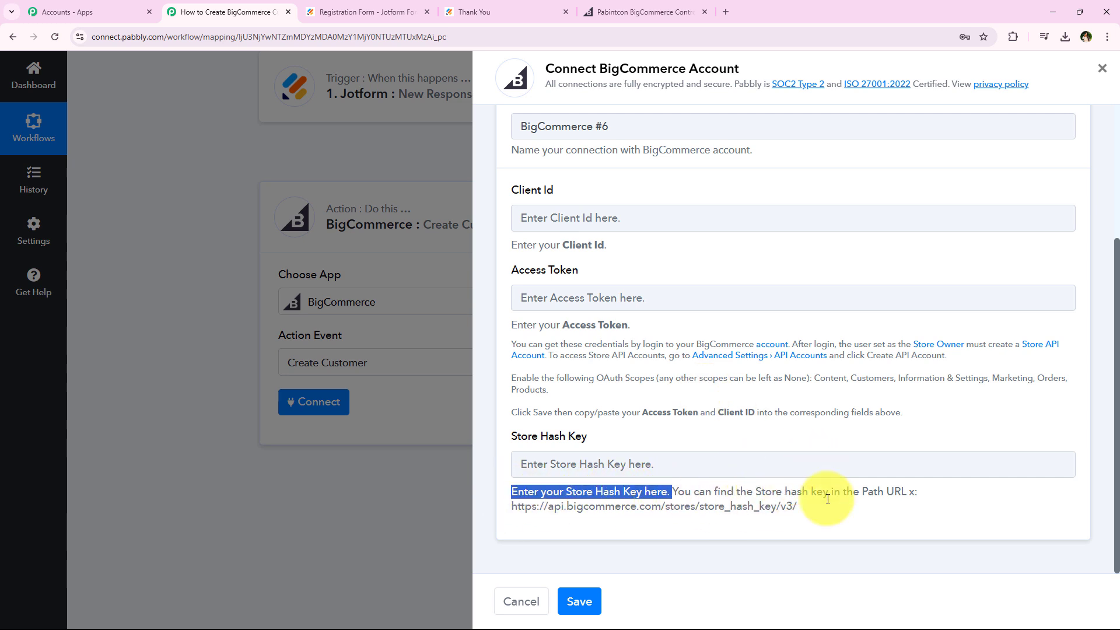
{"action": "left_click", "coordinate": [618, 495]}
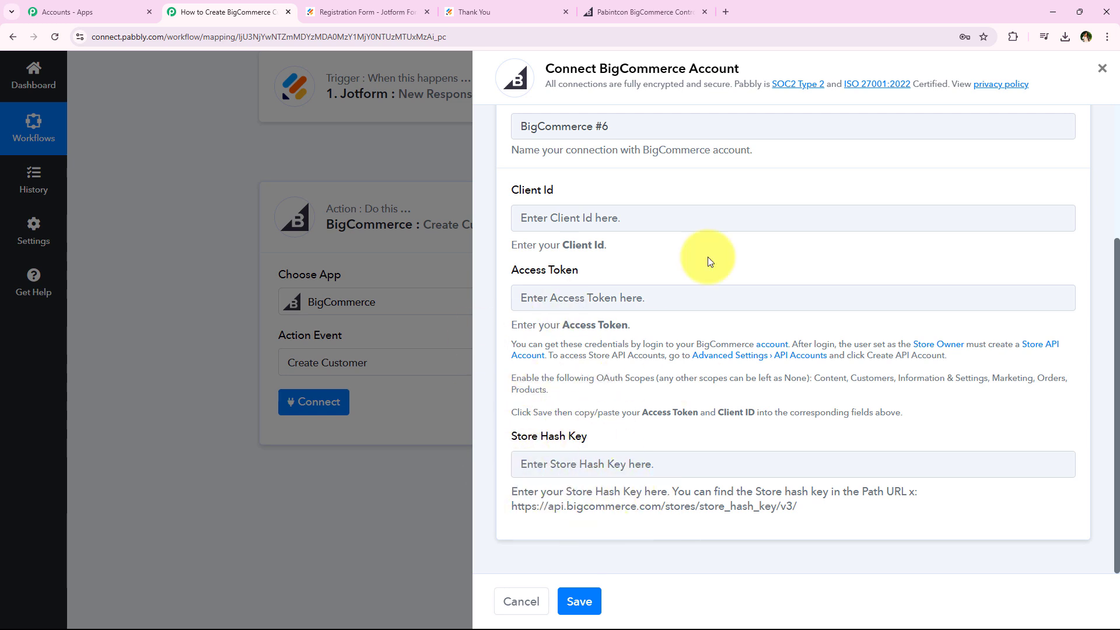
Switch to the BigCommerce control panel and copy the store hash that follows "store-" in its web address
{"action": "mouse_move", "coordinate": [615, 5]}
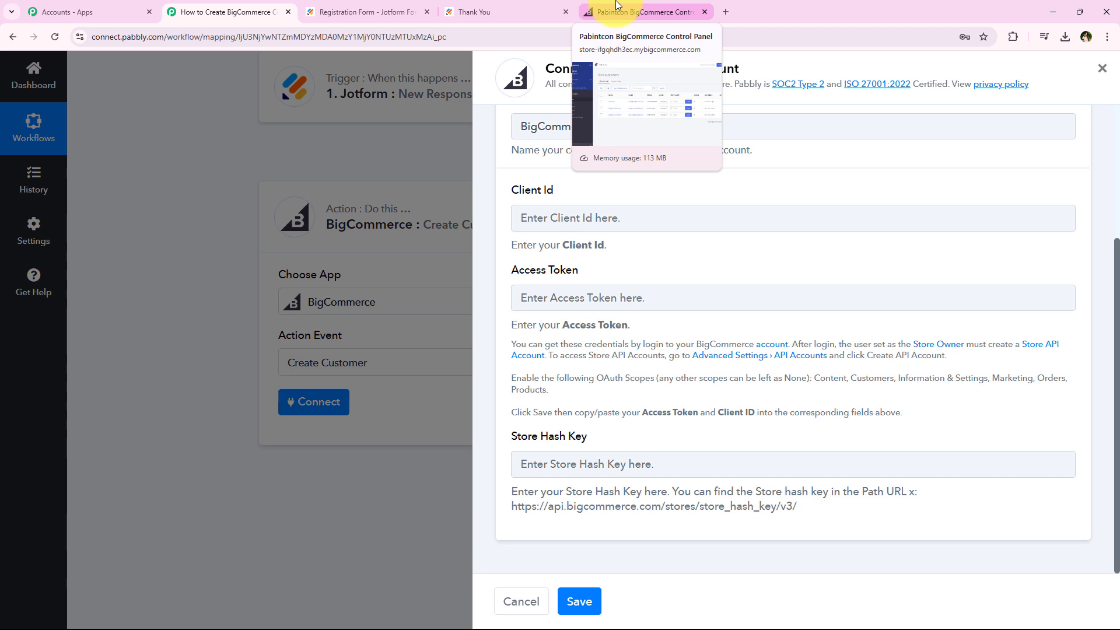
{"action": "left_click", "coordinate": [617, 5]}
{"action": "left_click", "coordinate": [377, 31]}
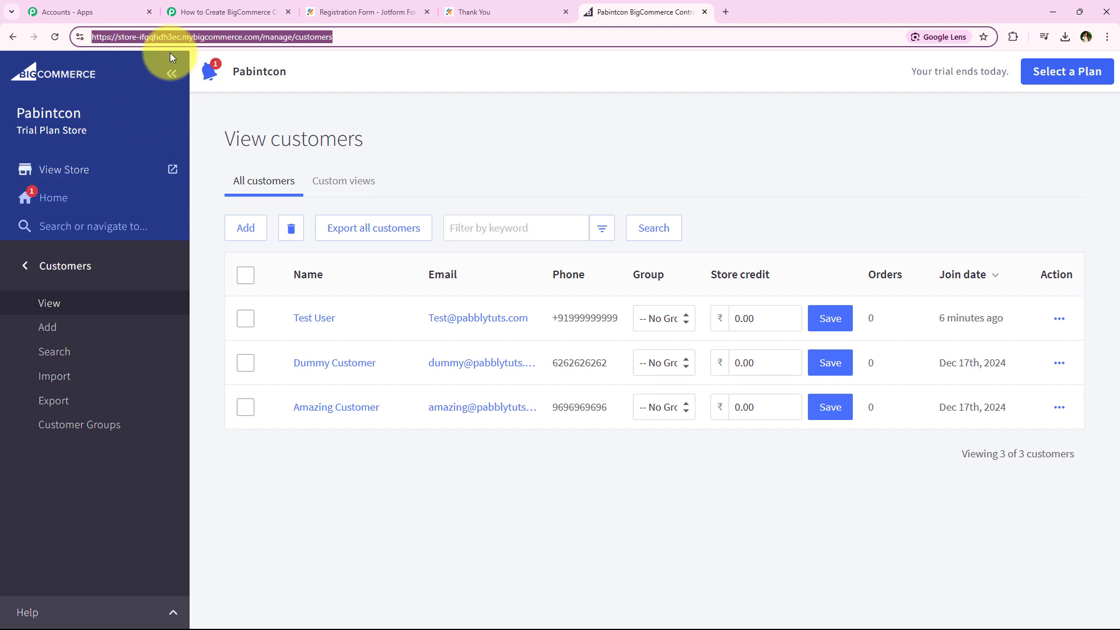
{"action": "left_click", "coordinate": [138, 39]}
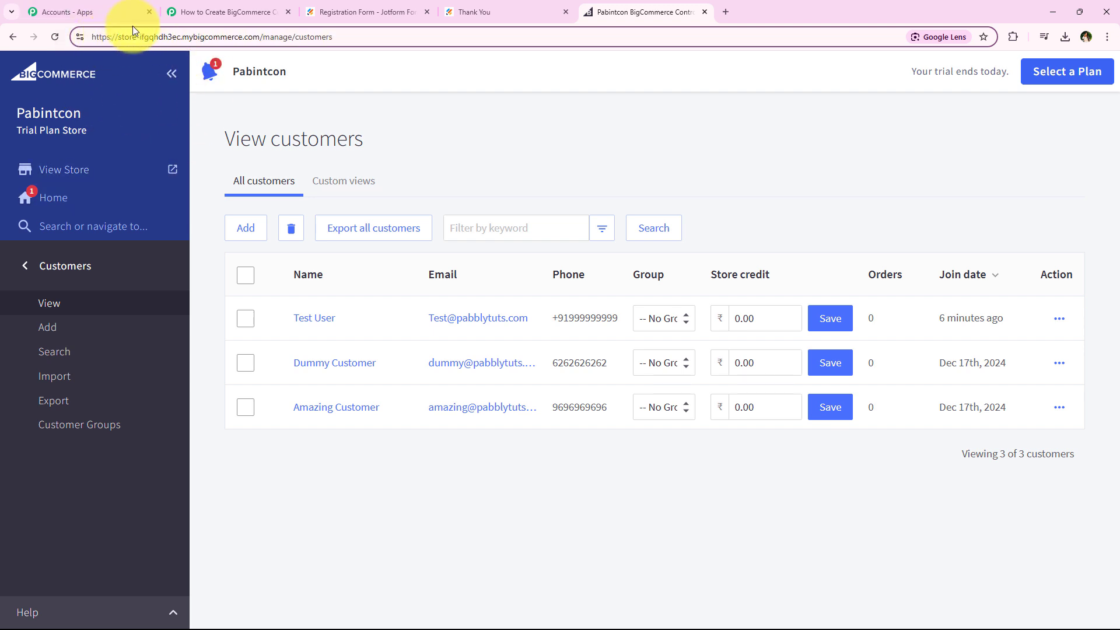
{"action": "left_click_drag", "start_coordinate": [149, 37], "coordinate": [177, 39]}
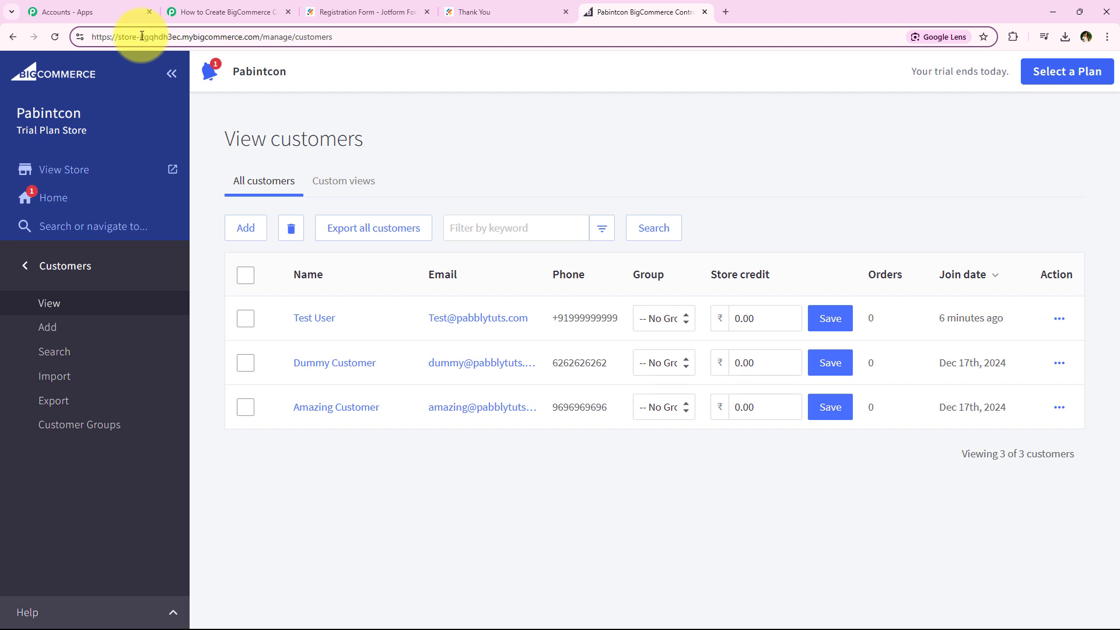
{"action": "left_click_drag", "start_coordinate": [141, 36], "coordinate": [176, 40]}
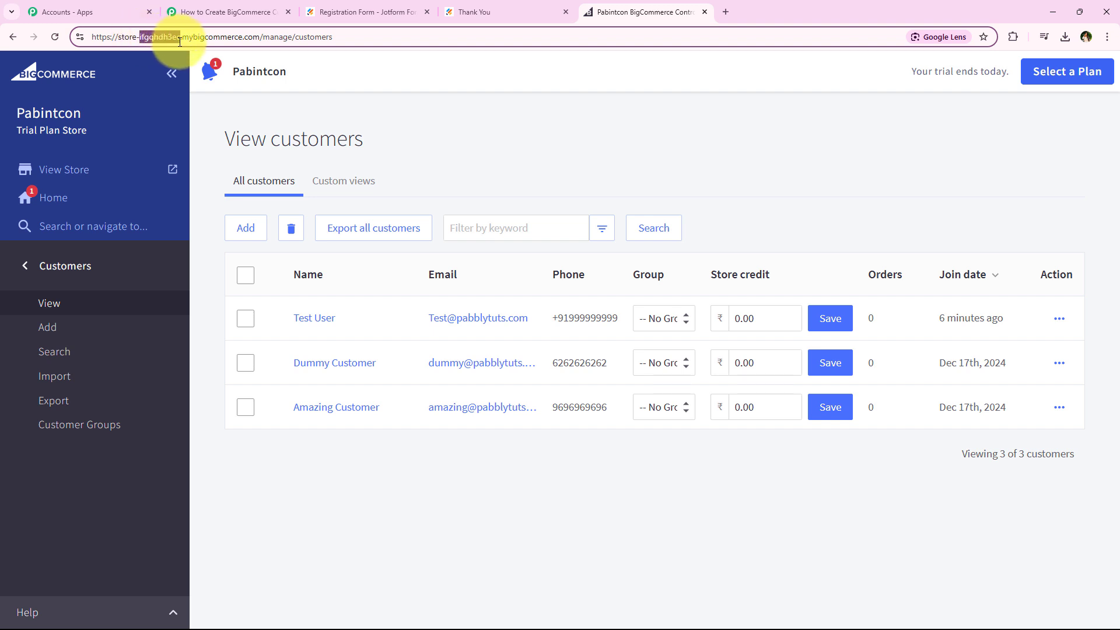
{"action": "right_click", "coordinate": [159, 35]}
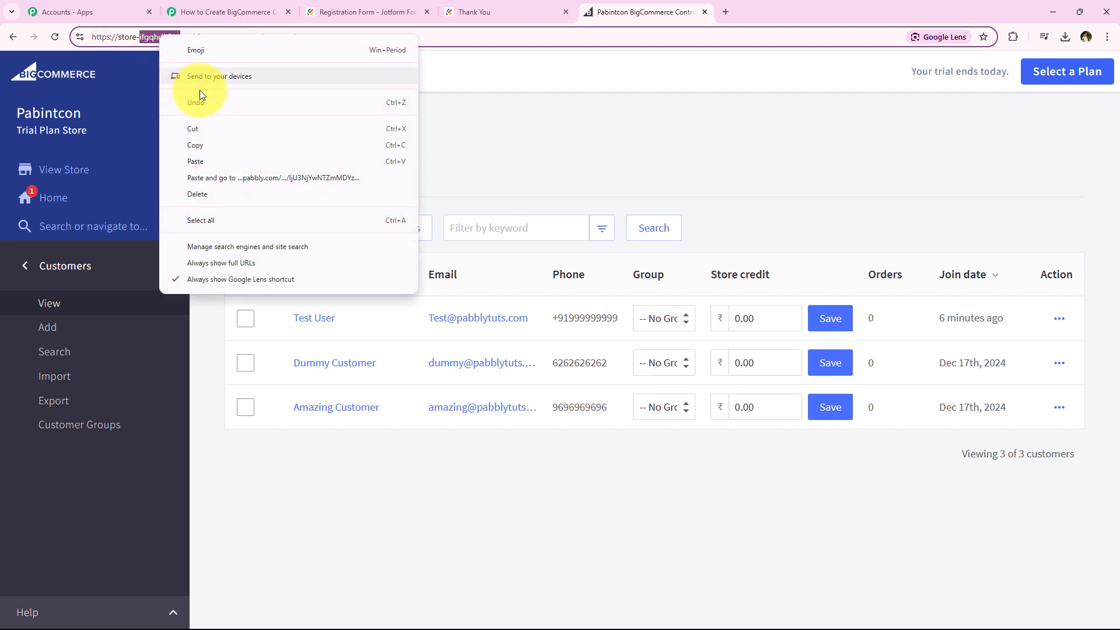
{"action": "left_click", "coordinate": [225, 145]}
Switch back to the Pabbly Connect workflow and paste the copied store hash into the connection's Store Hash Key field
{"action": "left_click", "coordinate": [245, 12]}
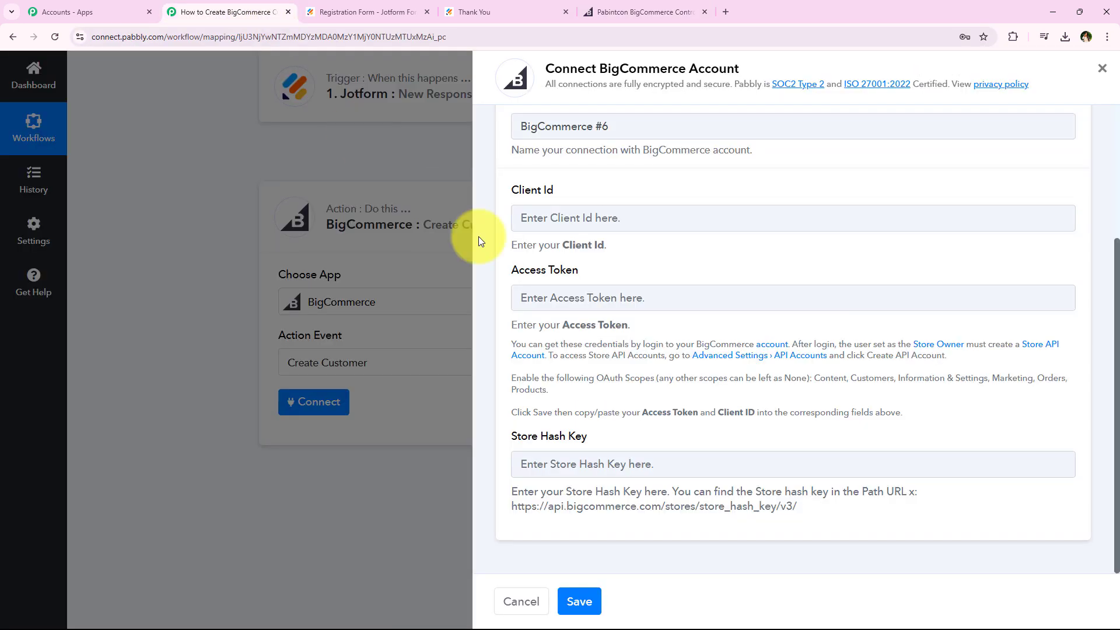
{"action": "right_click", "coordinate": [607, 456]}
{"action": "left_click", "coordinate": [668, 340]}
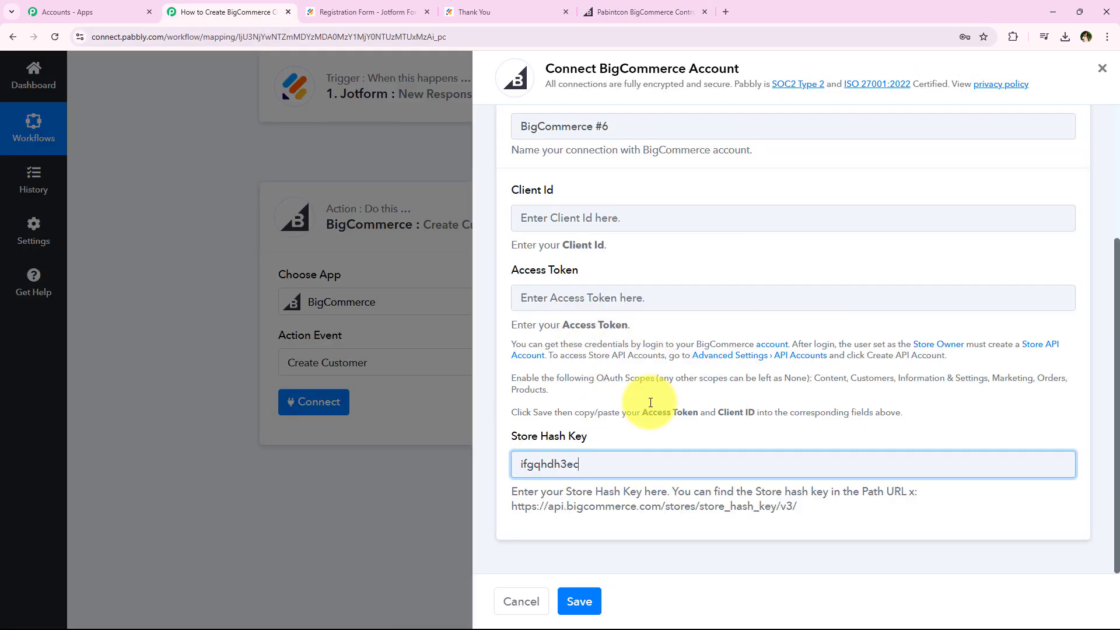
{"action": "left_click", "coordinate": [682, 524]}
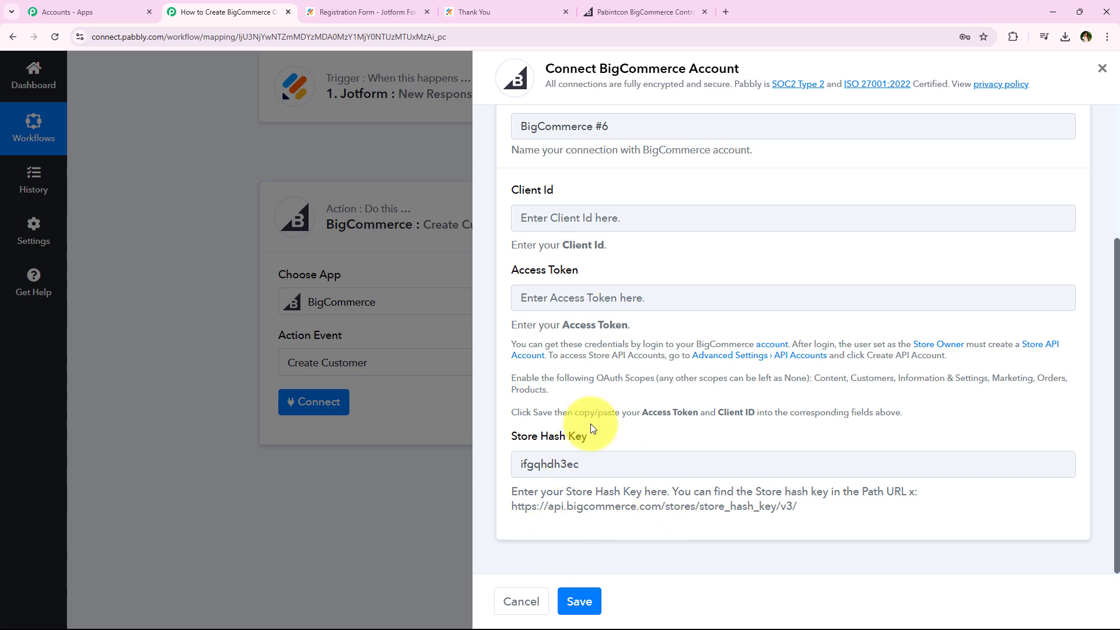
Recheck the store hash in the BigCommerce control panel's address, and review the connection form in Pabbly Connect again
{"action": "left_click", "coordinate": [644, 12]}
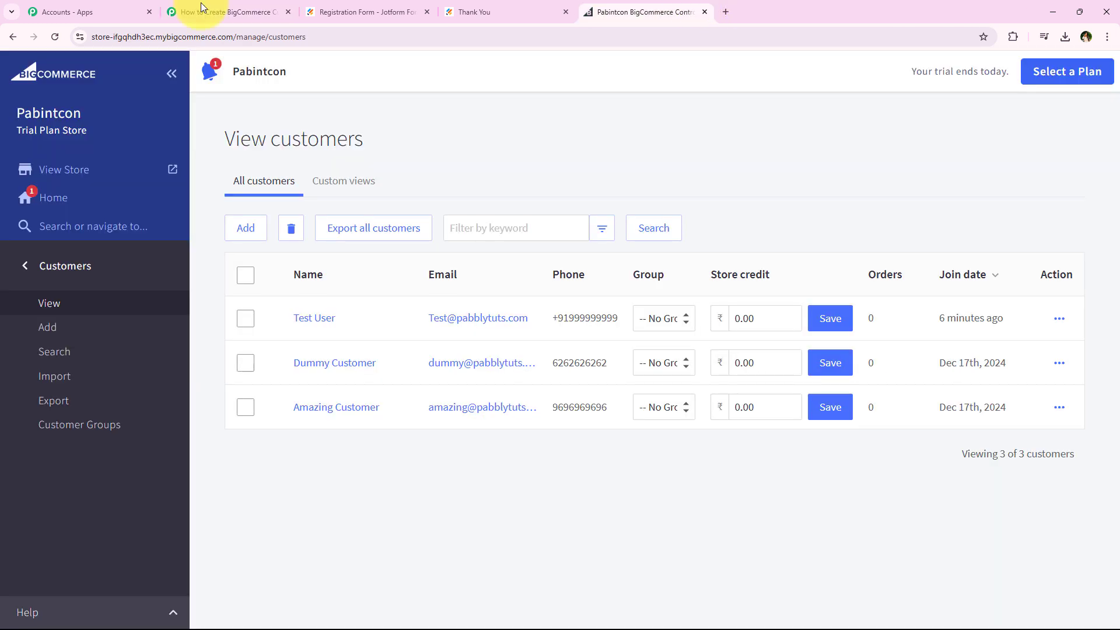
{"action": "double_click", "coordinate": [125, 40]}
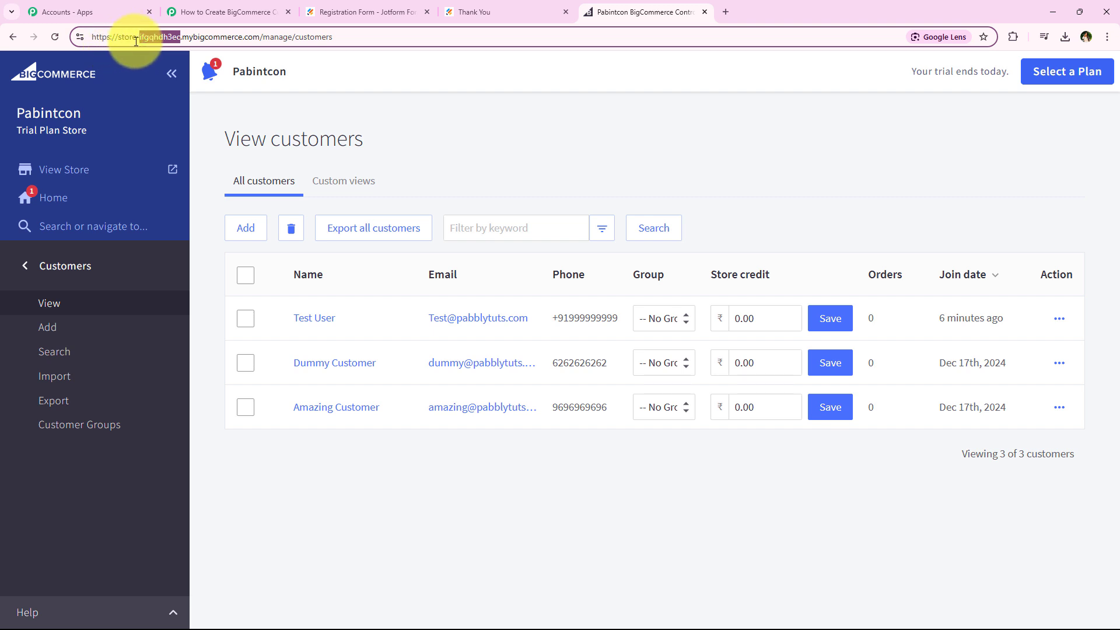
{"action": "left_click", "coordinate": [228, 12]}
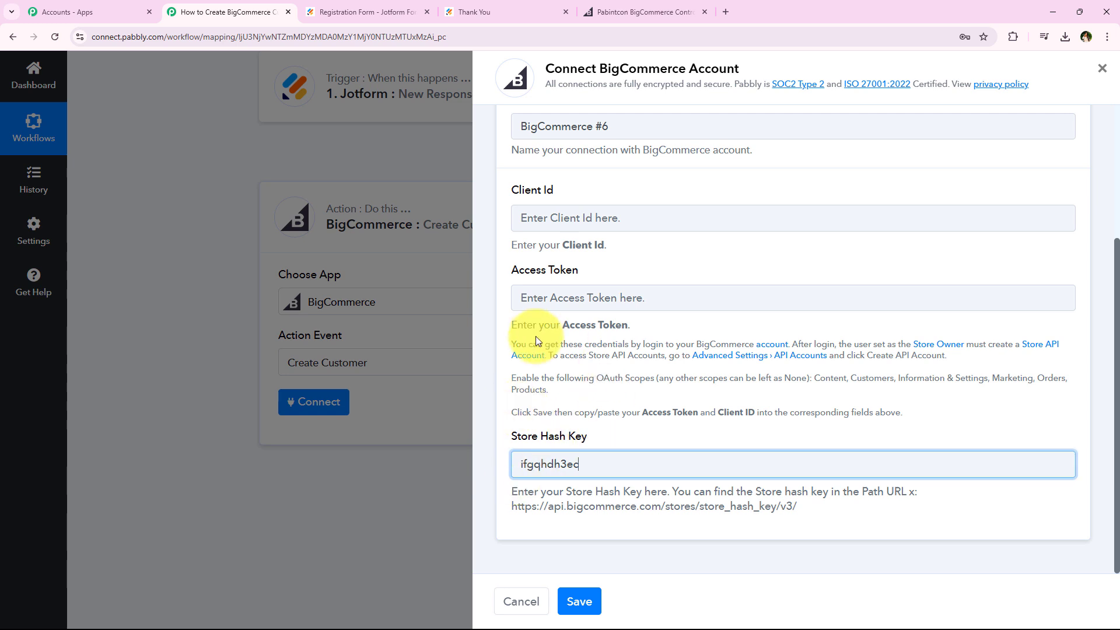
{"action": "scroll", "coordinate": [537, 344], "scroll_direction": "up", "scroll_amount": 3}
{"action": "scroll", "coordinate": [624, 362], "scroll_direction": "down", "scroll_amount": 3}
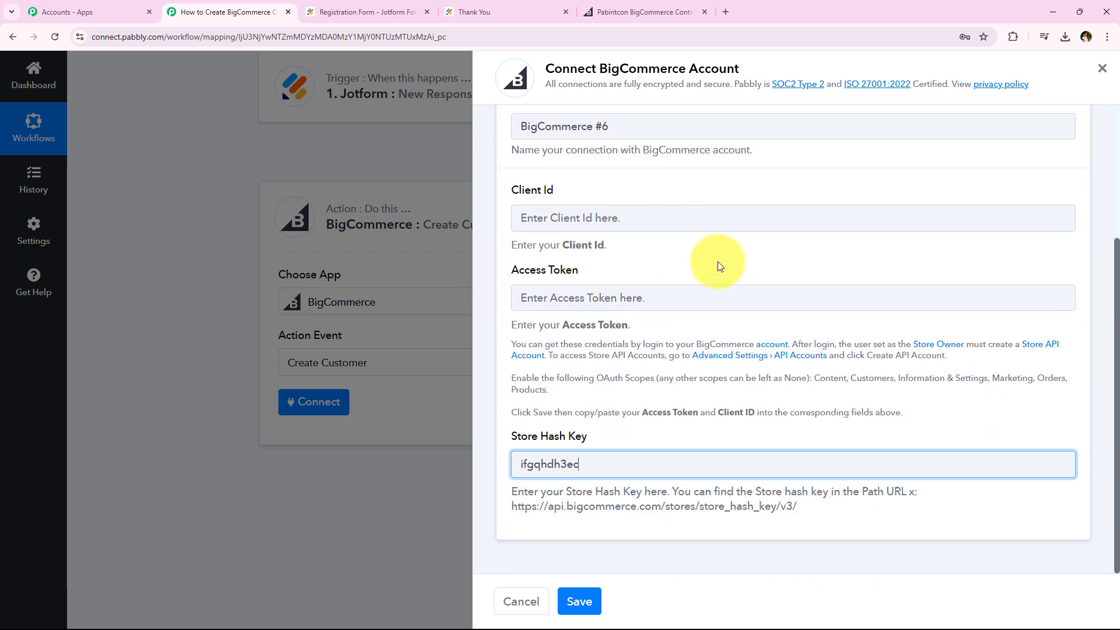
{"action": "left_click", "coordinate": [698, 267]}
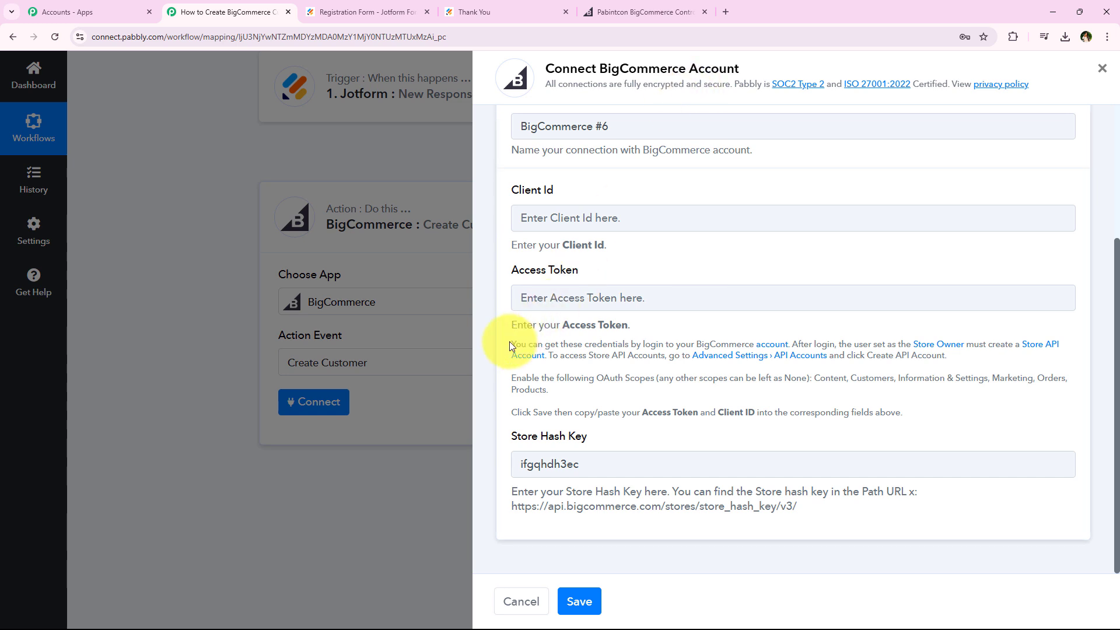
Read the instructions for obtaining the Client ID and Access Token, and open the linked BigCommerce API Accounts page
{"action": "left_click_drag", "start_coordinate": [511, 344], "coordinate": [718, 395]}
{"action": "left_click", "coordinate": [653, 376]}
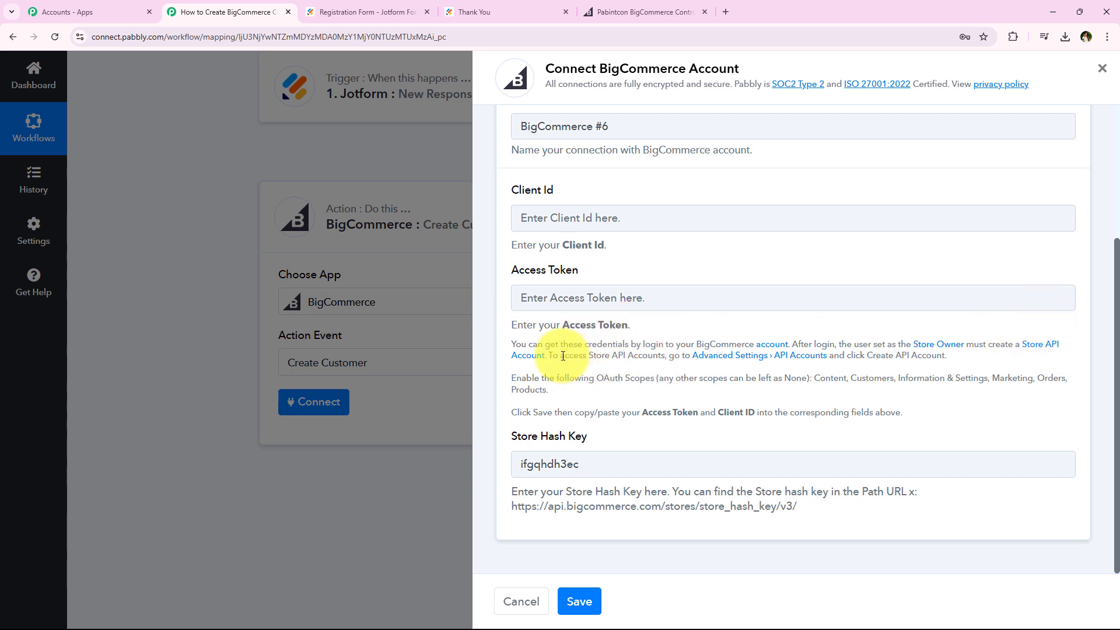
{"action": "left_click_drag", "start_coordinate": [549, 356], "coordinate": [969, 358]}
{"action": "left_click", "coordinate": [877, 368]}
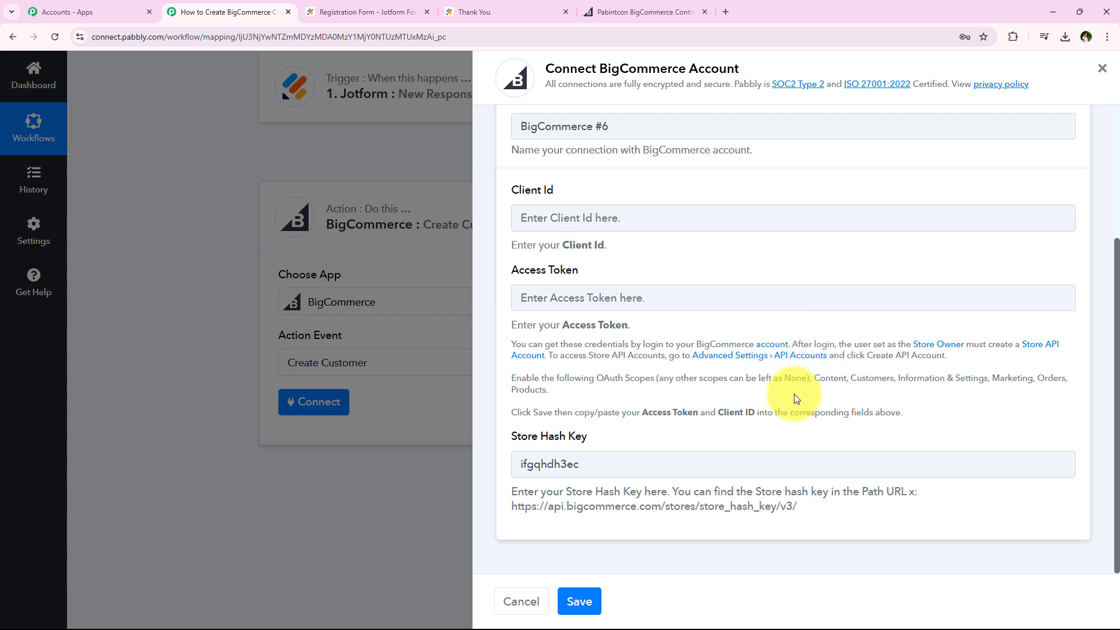
{"action": "left_click", "coordinate": [811, 364]}
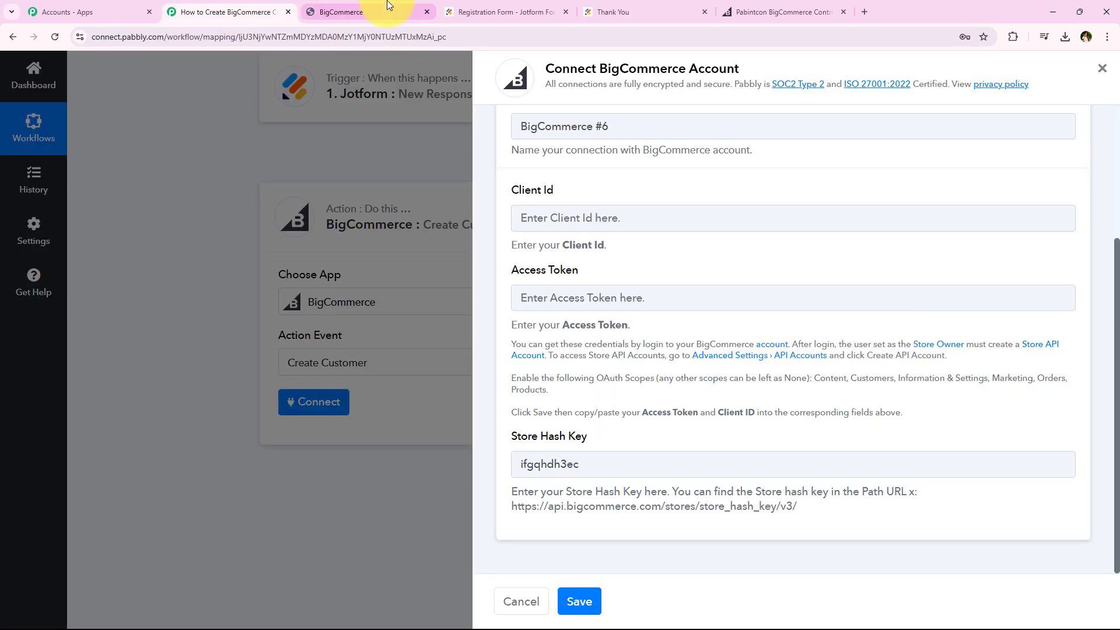
{"action": "left_click", "coordinate": [380, 11]}
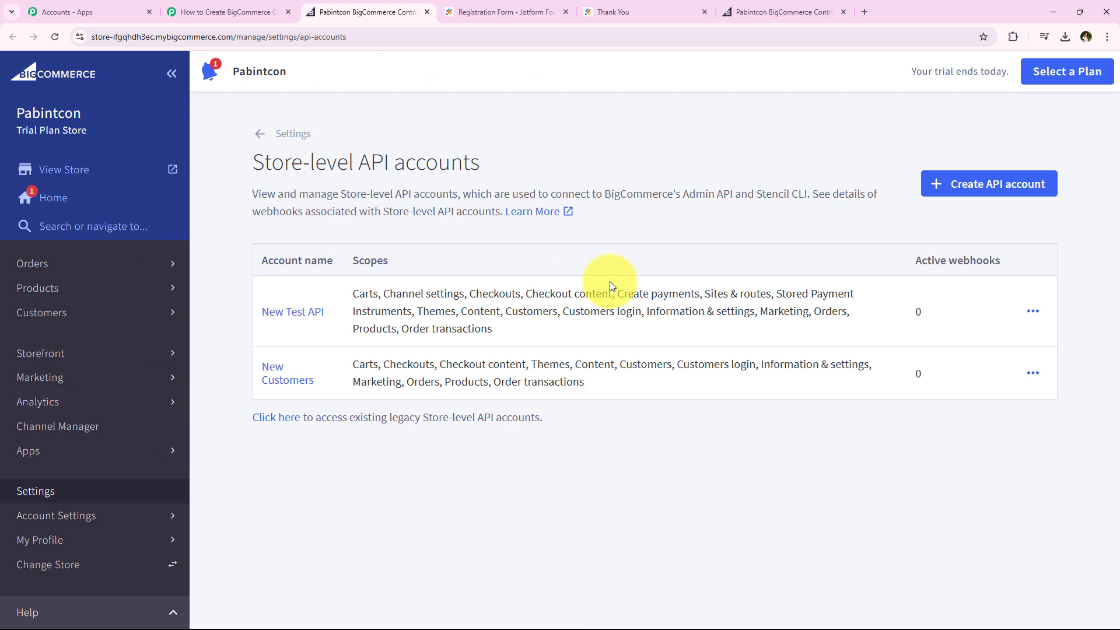
Start creating a store-level API account with token type V2/V3 API token and the name Jotform
{"action": "left_click", "coordinate": [1015, 191]}
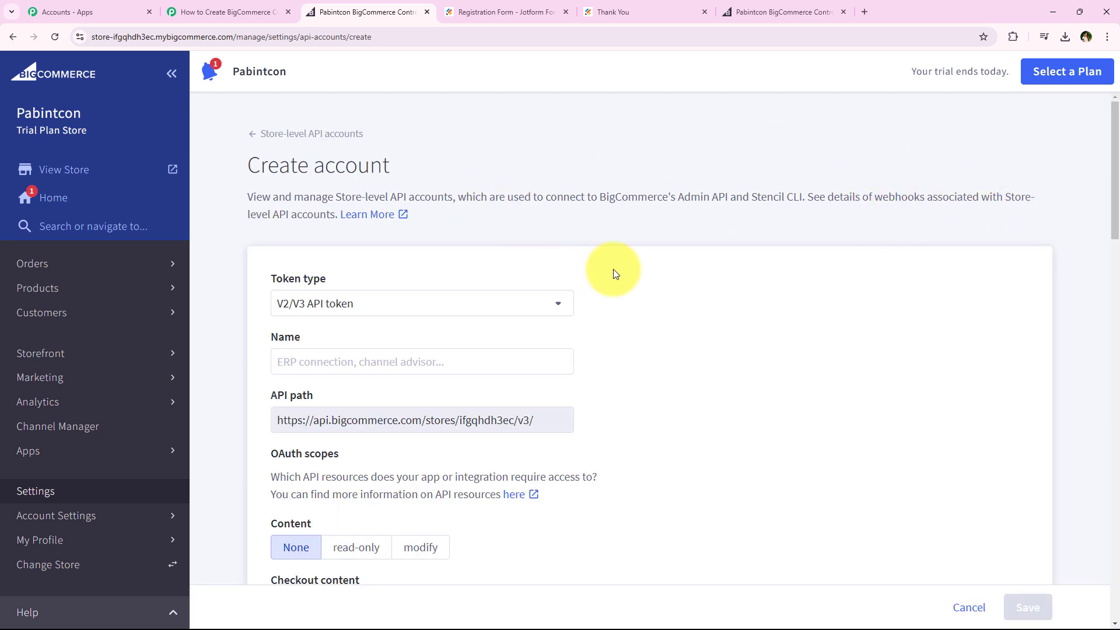
{"action": "scroll", "coordinate": [614, 274], "scroll_direction": "down", "scroll_amount": 1}
{"action": "left_click", "coordinate": [419, 268]}
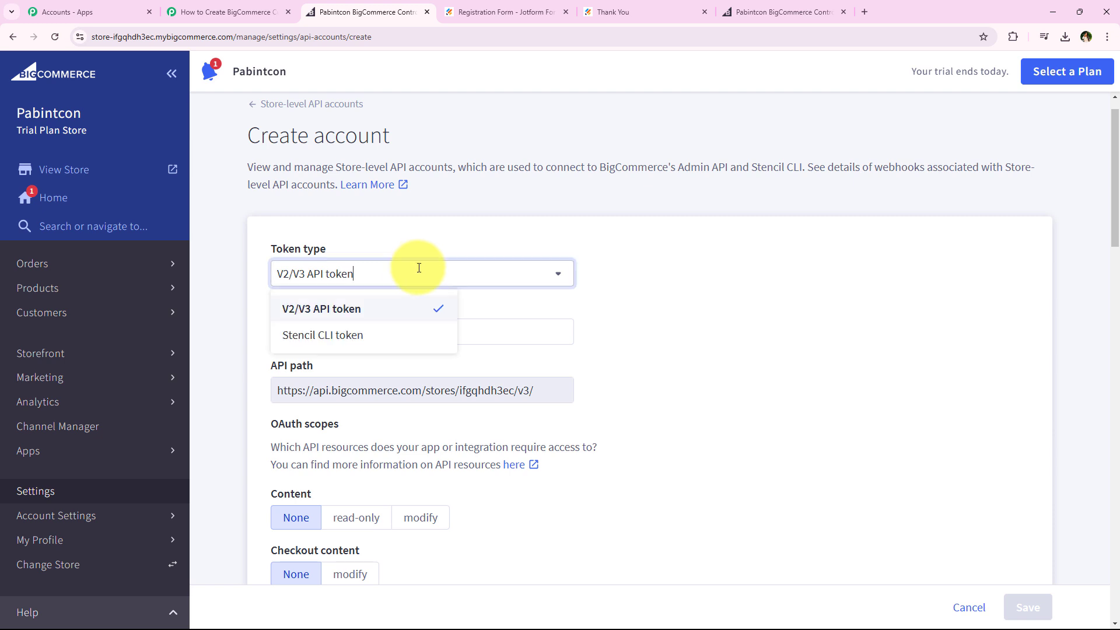
{"action": "left_click", "coordinate": [415, 315]}
{"action": "scroll", "coordinate": [653, 306], "scroll_direction": "down", "scroll_amount": 1}
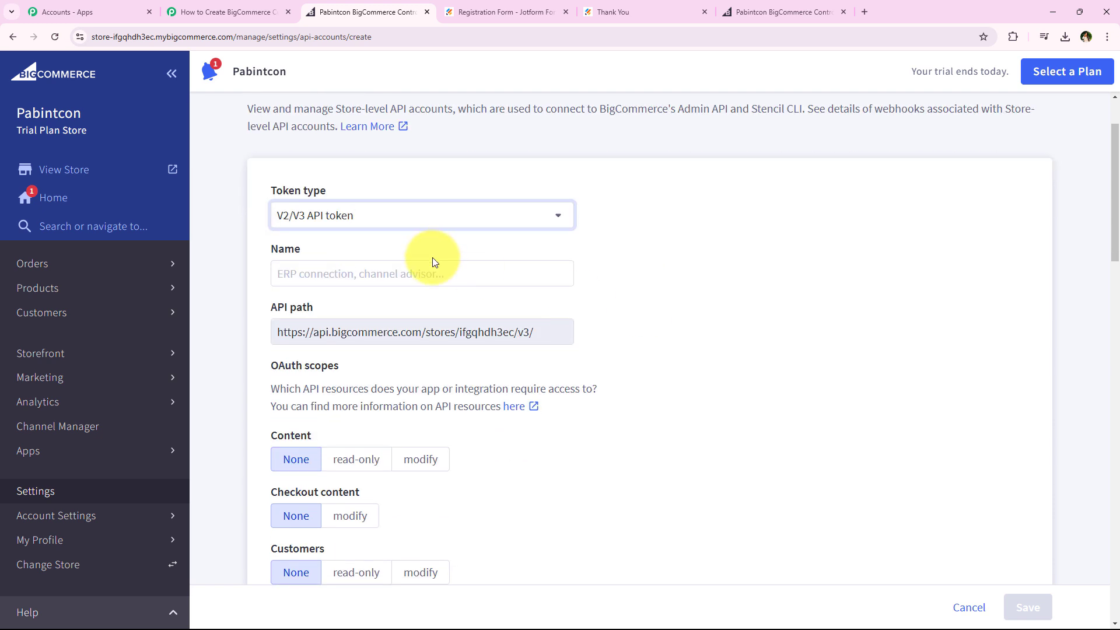
{"action": "left_click", "coordinate": [434, 274]}
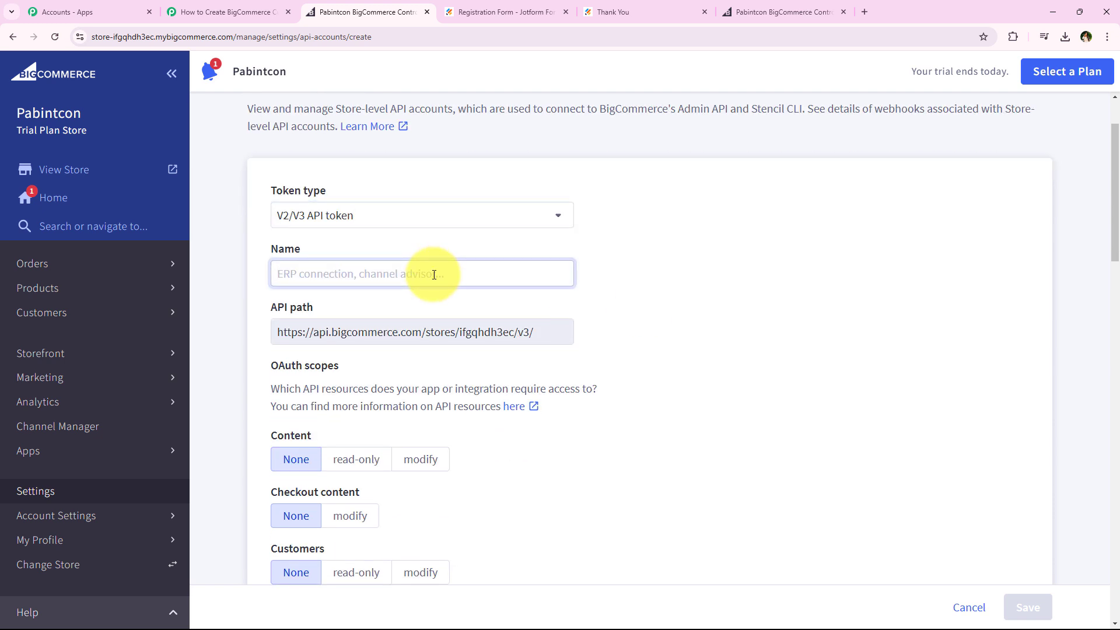
{"action": "type", "text": "Jotform"}
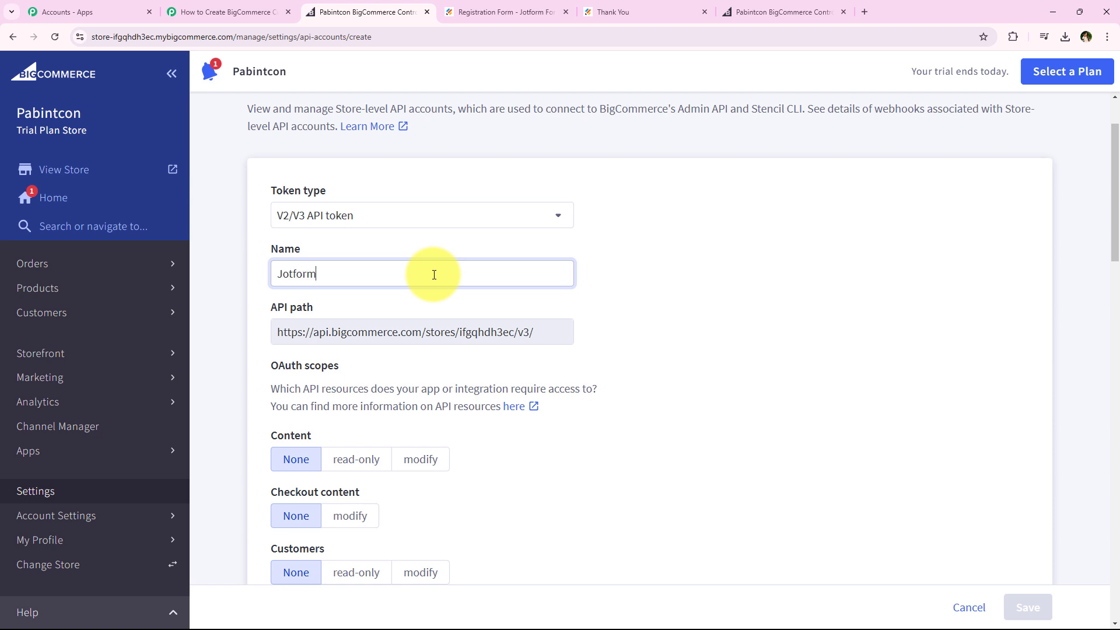
Compare the store hash in the new account's API path with the Store Hash Key in the Pabbly Connect connection form
{"action": "middle_click", "coordinate": [245, 295]}
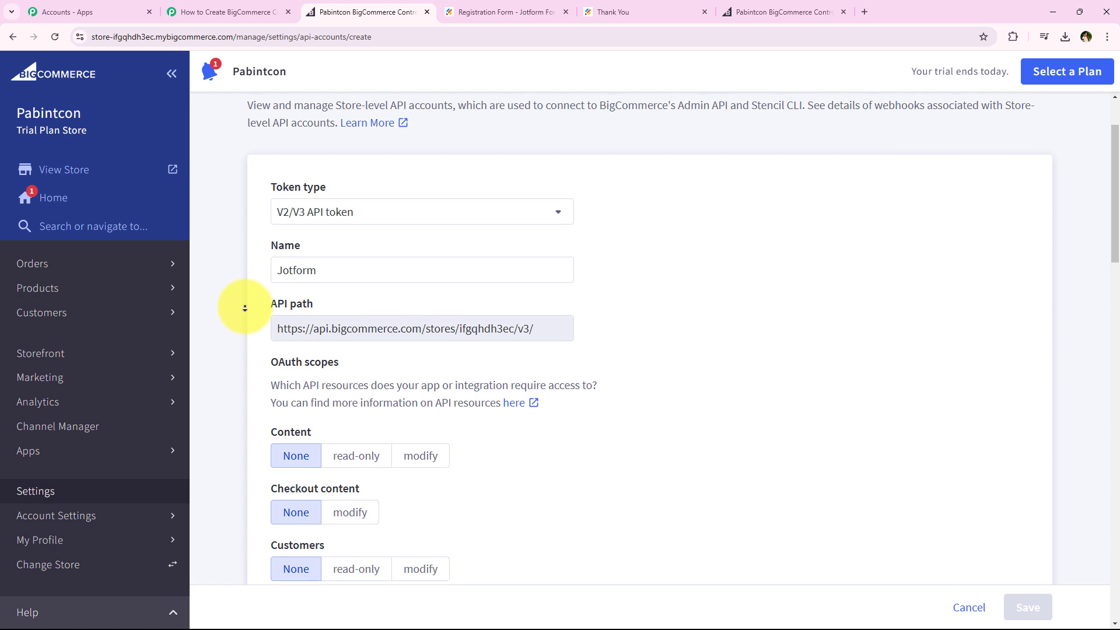
{"action": "middle_click", "coordinate": [245, 313]}
{"action": "scroll", "coordinate": [572, 356], "scroll_direction": "up", "scroll_amount": 1}
{"action": "scroll", "coordinate": [566, 356], "scroll_direction": "down", "scroll_amount": 2}
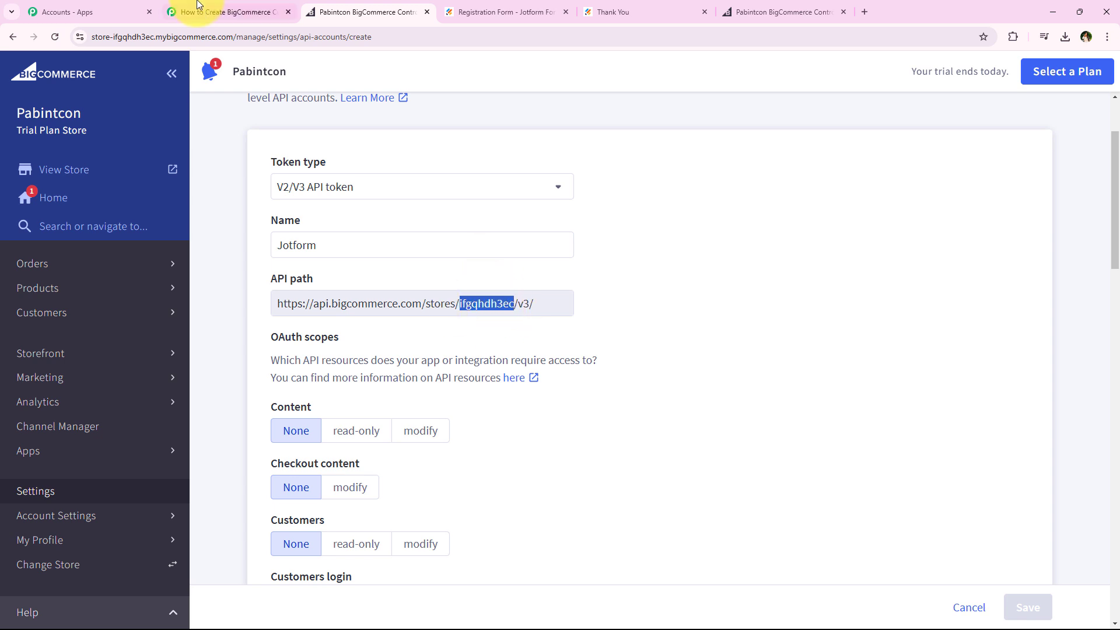
{"action": "left_click", "coordinate": [228, 12]}
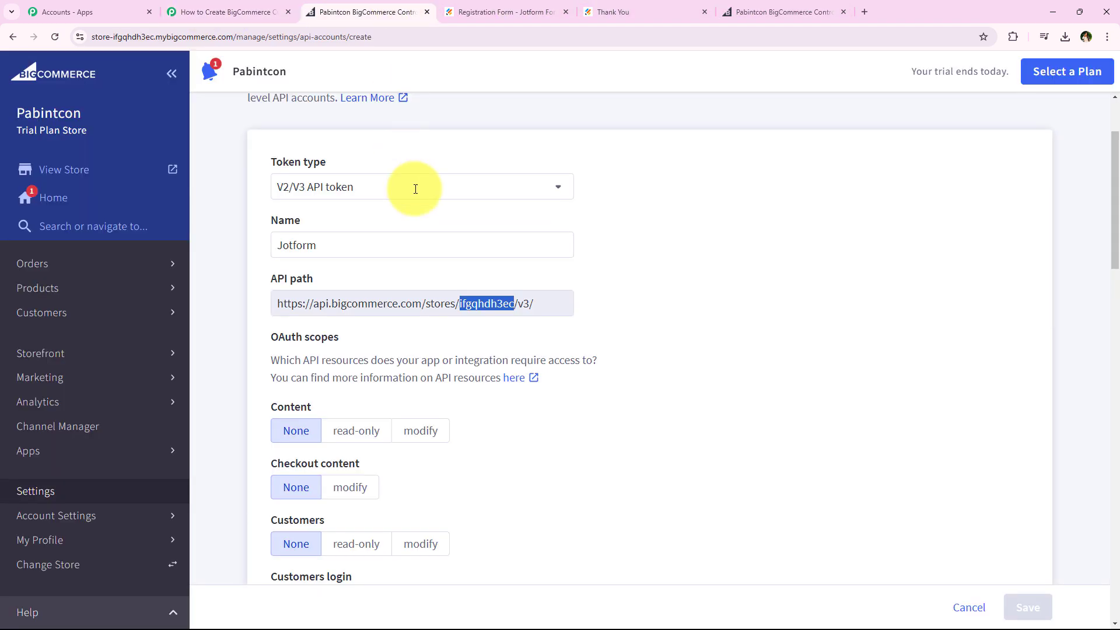
{"action": "left_click", "coordinate": [368, 11]}
{"action": "scroll", "coordinate": [634, 331], "scroll_direction": "down", "scroll_amount": 1}
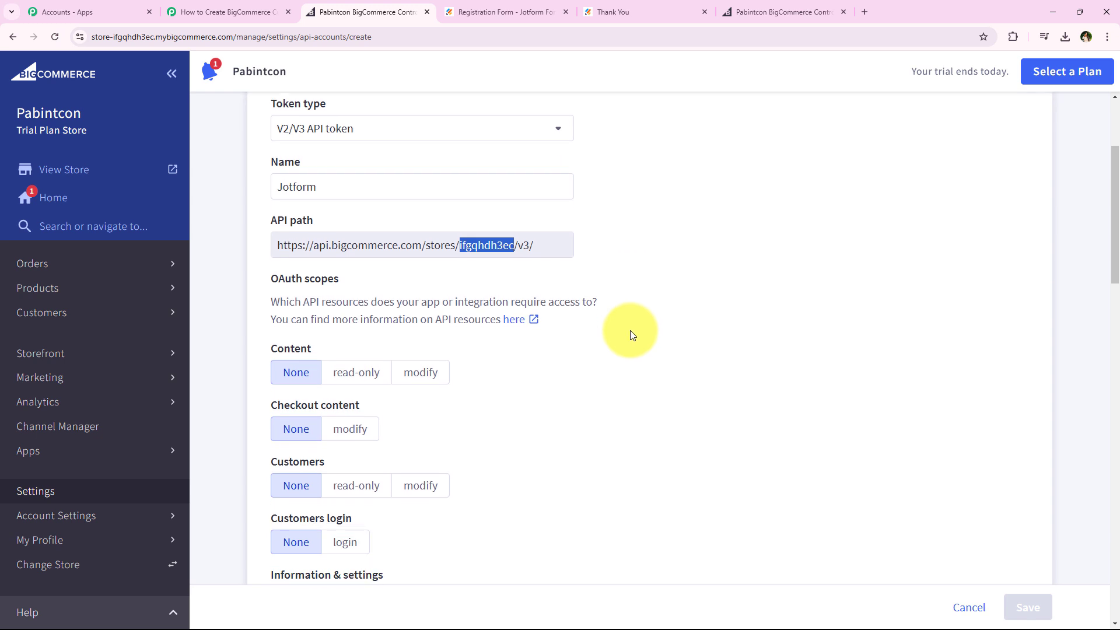
Review the new API account's OAuth scopes section and read which scopes the Pabbly Connect form's instructions require
{"action": "left_click_drag", "start_coordinate": [266, 276], "coordinate": [356, 279]}
{"action": "scroll", "coordinate": [566, 344], "scroll_direction": "down", "scroll_amount": 1}
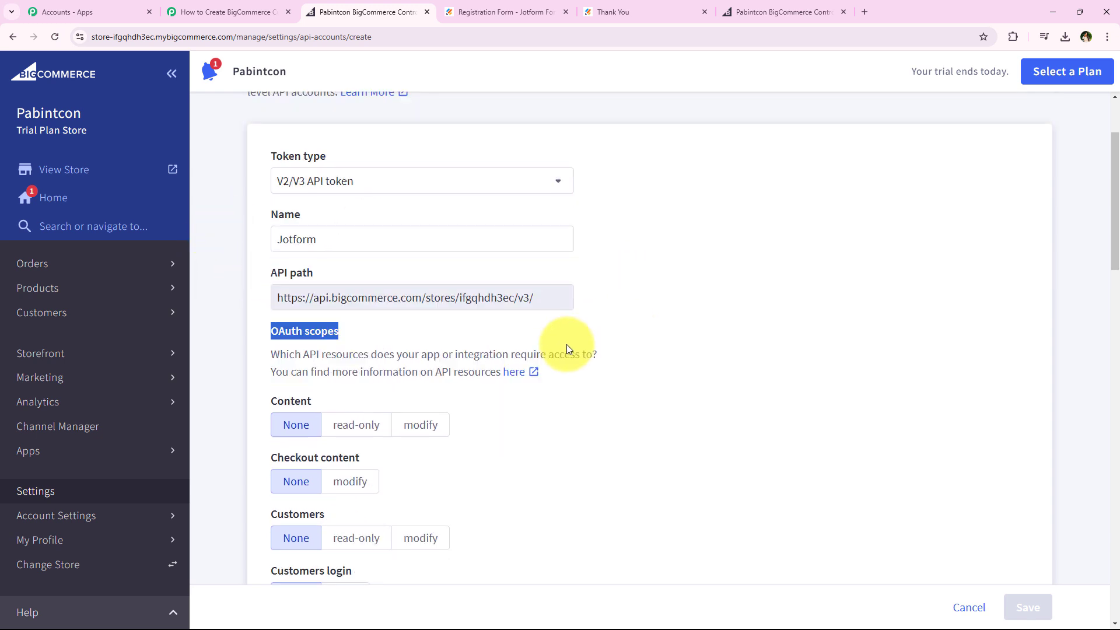
{"action": "scroll", "coordinate": [562, 355], "scroll_direction": "down", "scroll_amount": 2}
{"action": "left_click", "coordinate": [537, 321]}
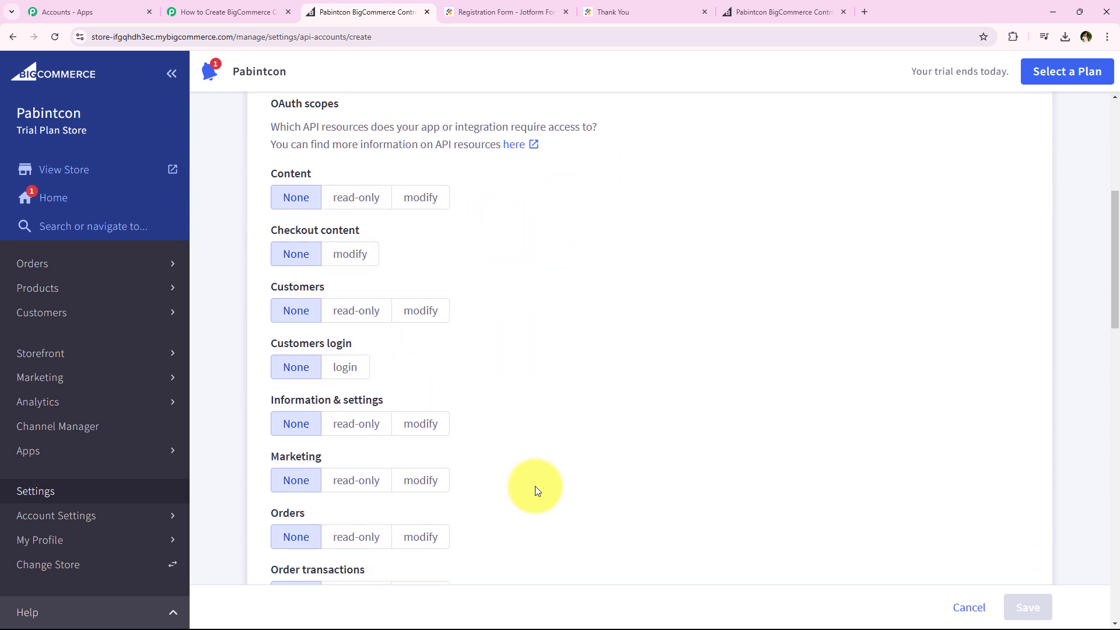
{"action": "left_click", "coordinate": [234, 11]}
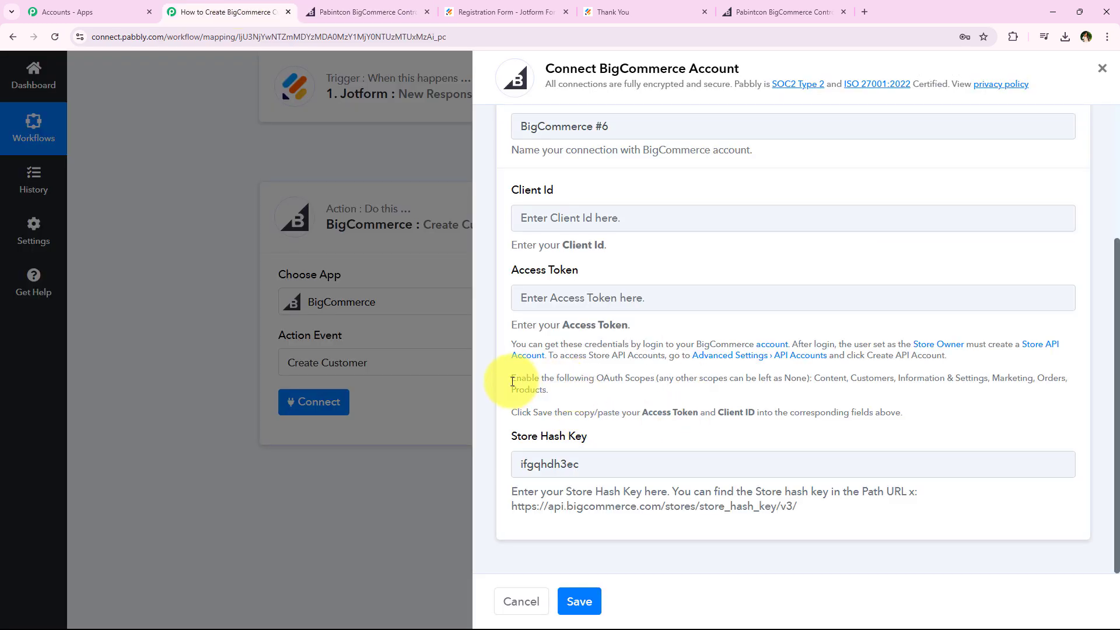
{"action": "left_click_drag", "start_coordinate": [512, 379], "coordinate": [656, 380]}
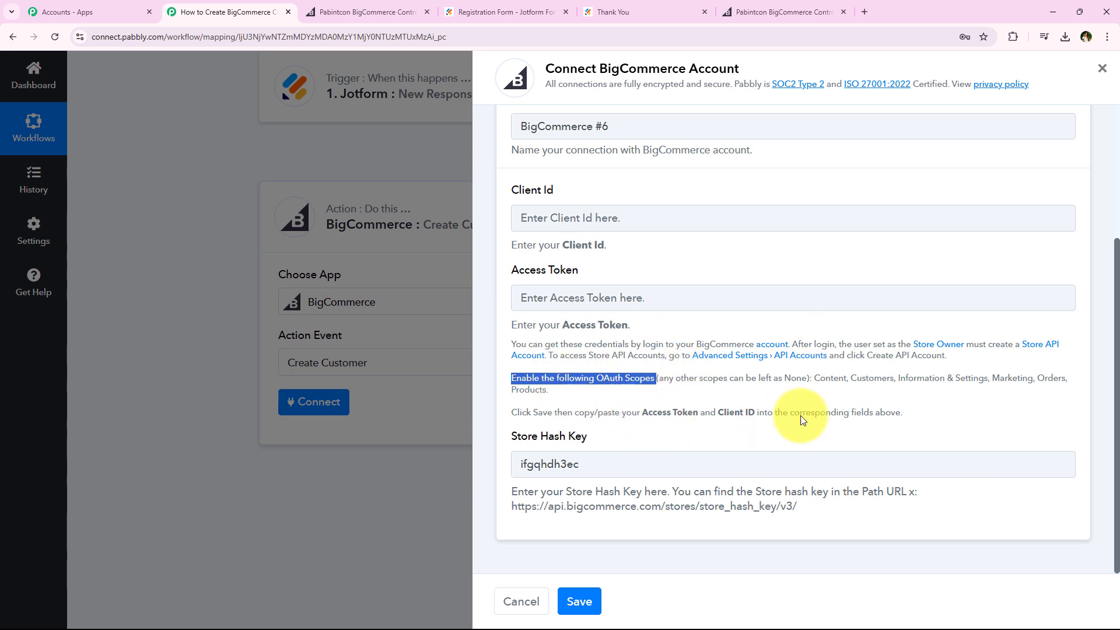
{"action": "left_click_drag", "start_coordinate": [814, 379], "coordinate": [823, 388]}
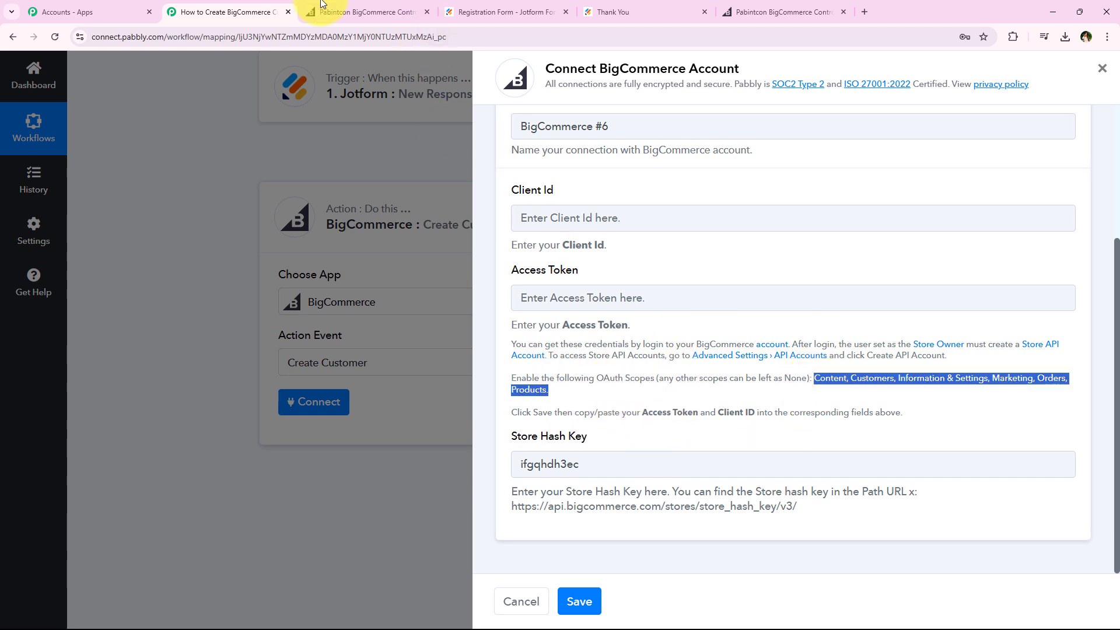
In the BigCommerce API account, set the Content, Checkout content and Customers scopes to modify, and Customers login to login
{"action": "left_click", "coordinate": [368, 12]}
{"action": "left_click", "coordinate": [419, 198]}
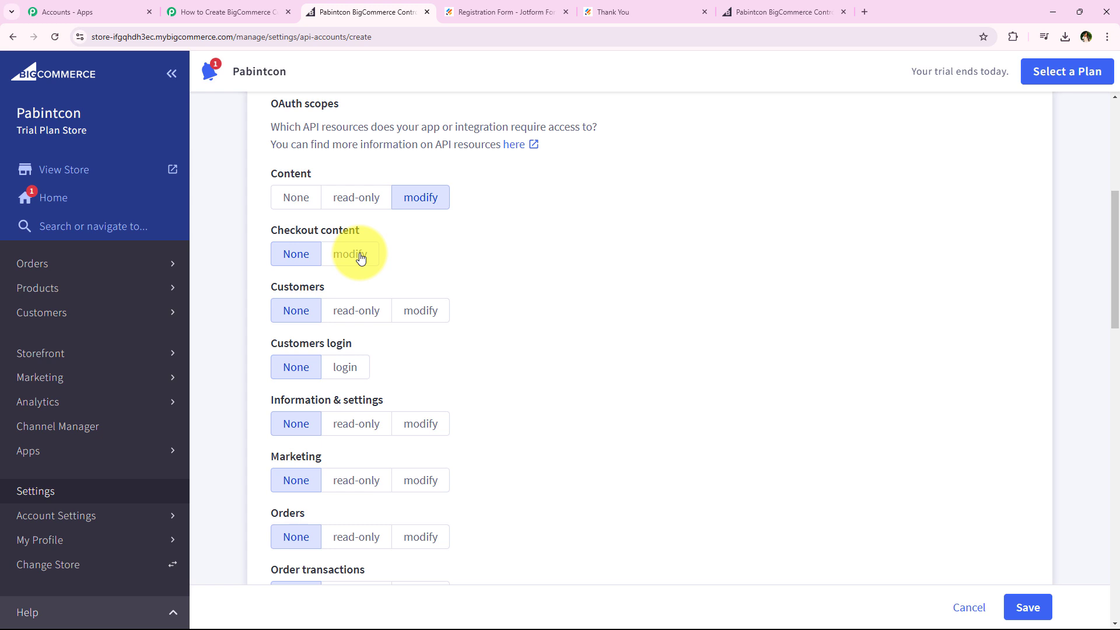
{"action": "left_click", "coordinate": [360, 255]}
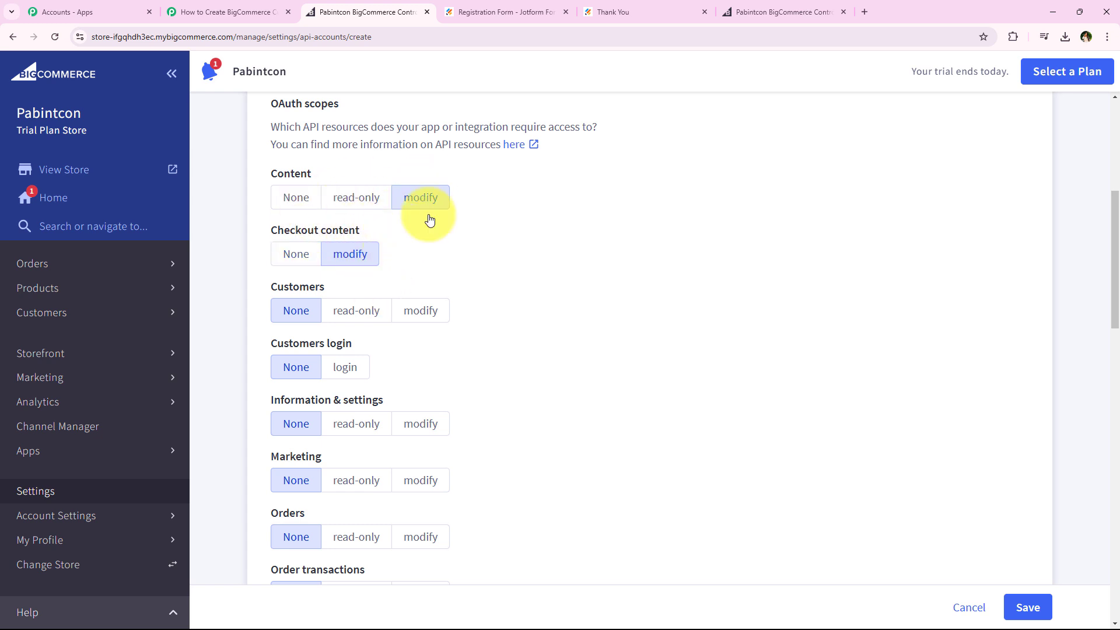
{"action": "scroll", "coordinate": [443, 257], "scroll_direction": "down", "scroll_amount": 2}
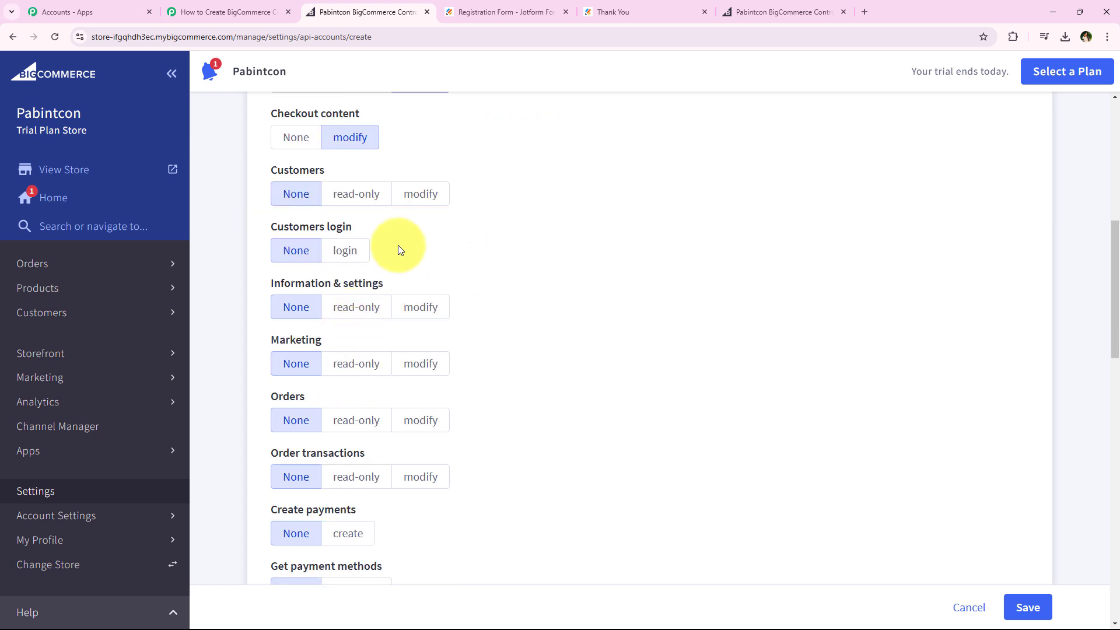
{"action": "left_click", "coordinate": [429, 200]}
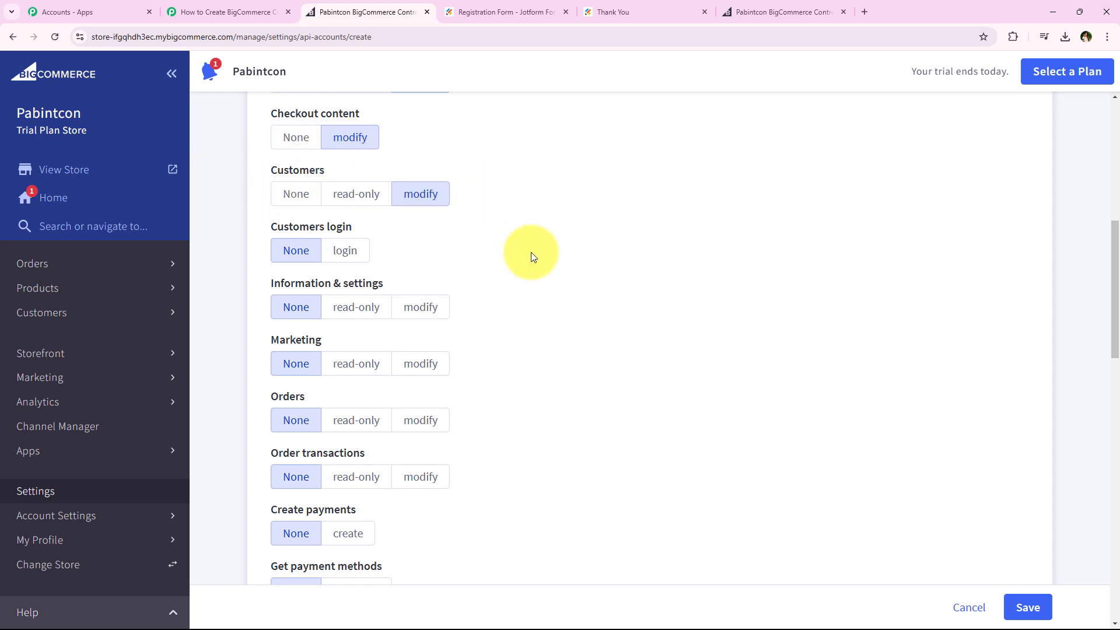
{"action": "scroll", "coordinate": [532, 257], "scroll_direction": "up", "scroll_amount": 1}
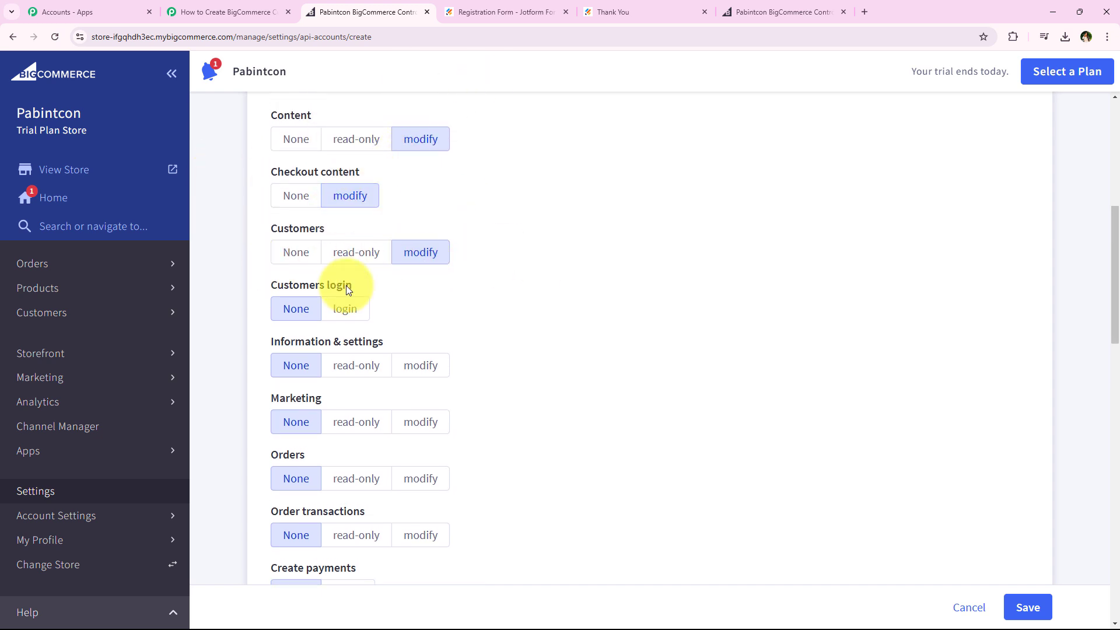
{"action": "left_click_drag", "start_coordinate": [261, 292], "coordinate": [352, 295]}
{"action": "left_click", "coordinate": [345, 308]}
Set the Information & settings, Marketing, Orders and Order transactions scopes to modify
{"action": "scroll", "coordinate": [444, 295], "scroll_direction": "down", "scroll_amount": 1}
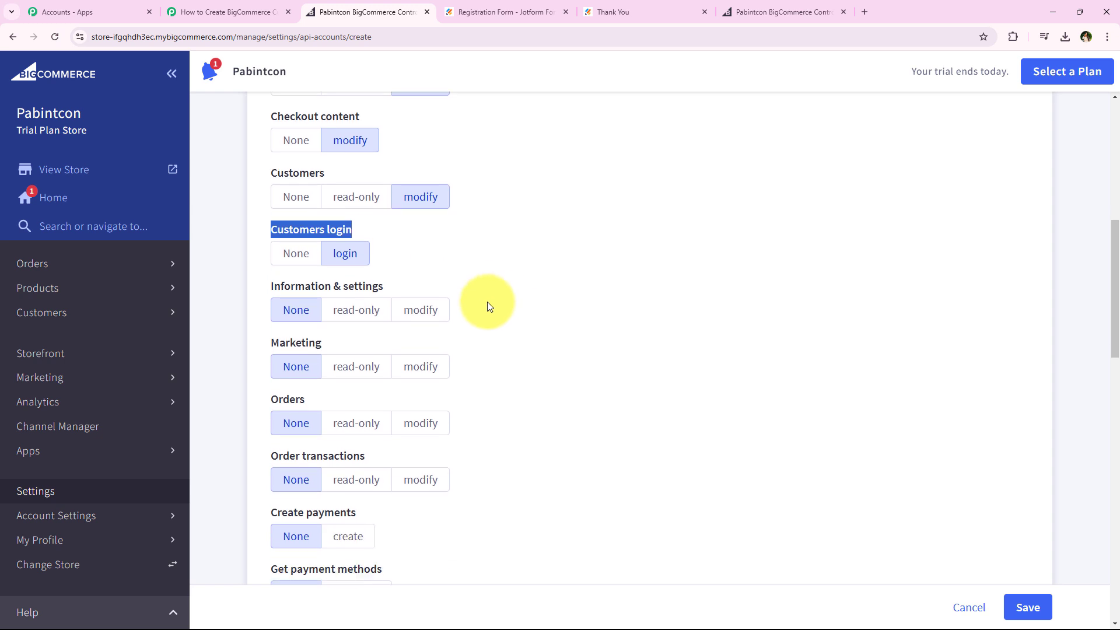
{"action": "left_click", "coordinate": [416, 308]}
{"action": "scroll", "coordinate": [488, 321], "scroll_direction": "down", "scroll_amount": 1}
{"action": "left_click", "coordinate": [423, 307]}
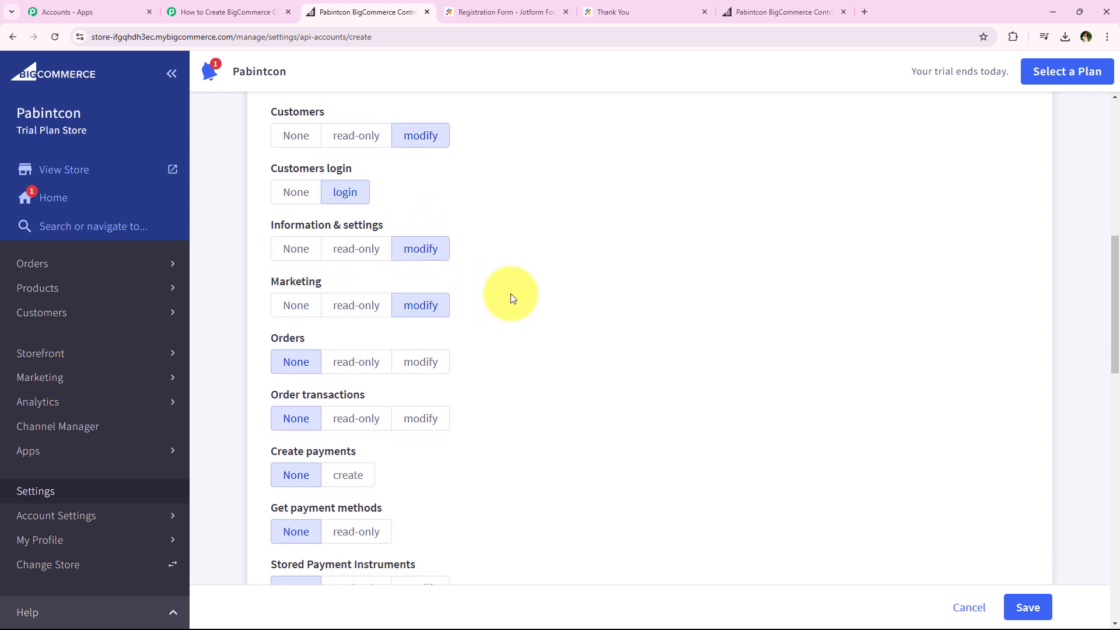
{"action": "scroll", "coordinate": [479, 321], "scroll_direction": "down", "scroll_amount": 2}
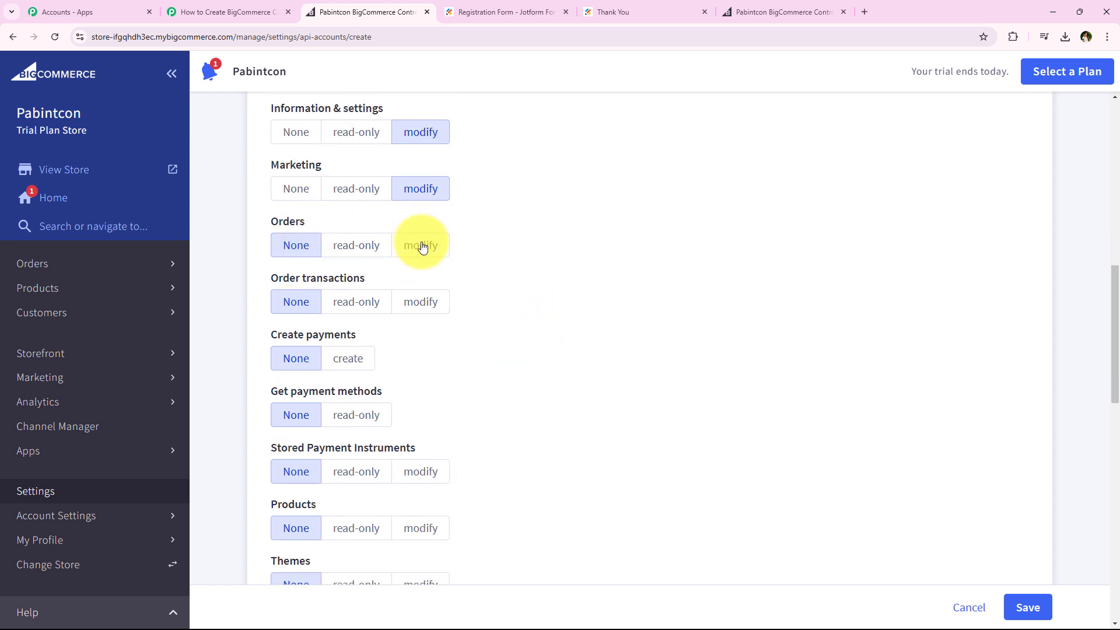
{"action": "left_click", "coordinate": [422, 247]}
{"action": "left_click", "coordinate": [429, 300]}
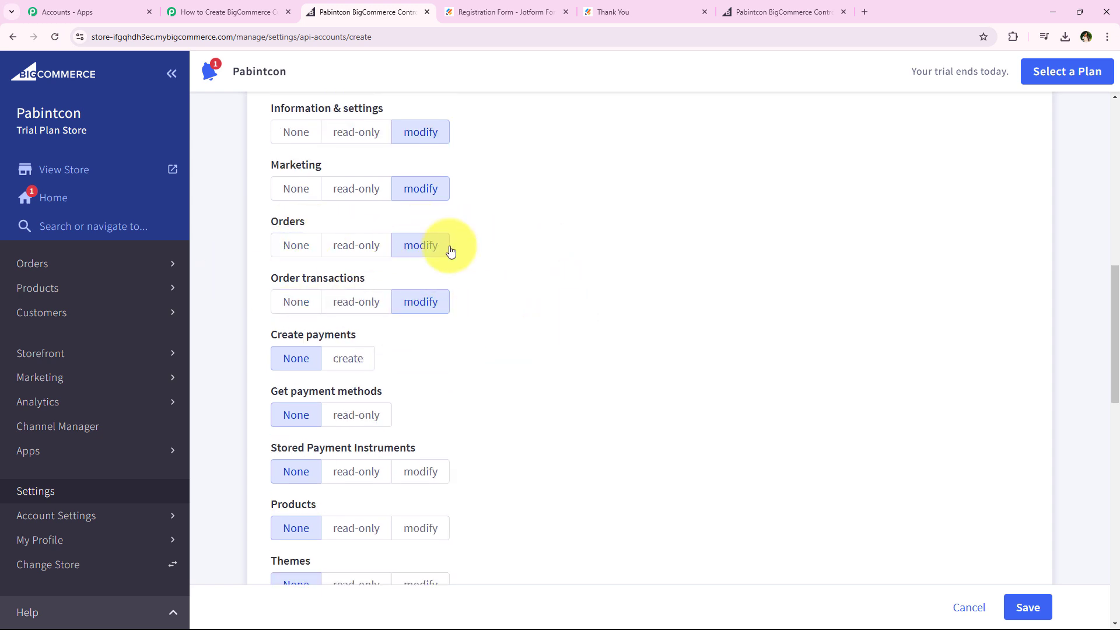
Set the Products scope to modify
{"action": "scroll", "coordinate": [508, 251], "scroll_direction": "down", "scroll_amount": 3}
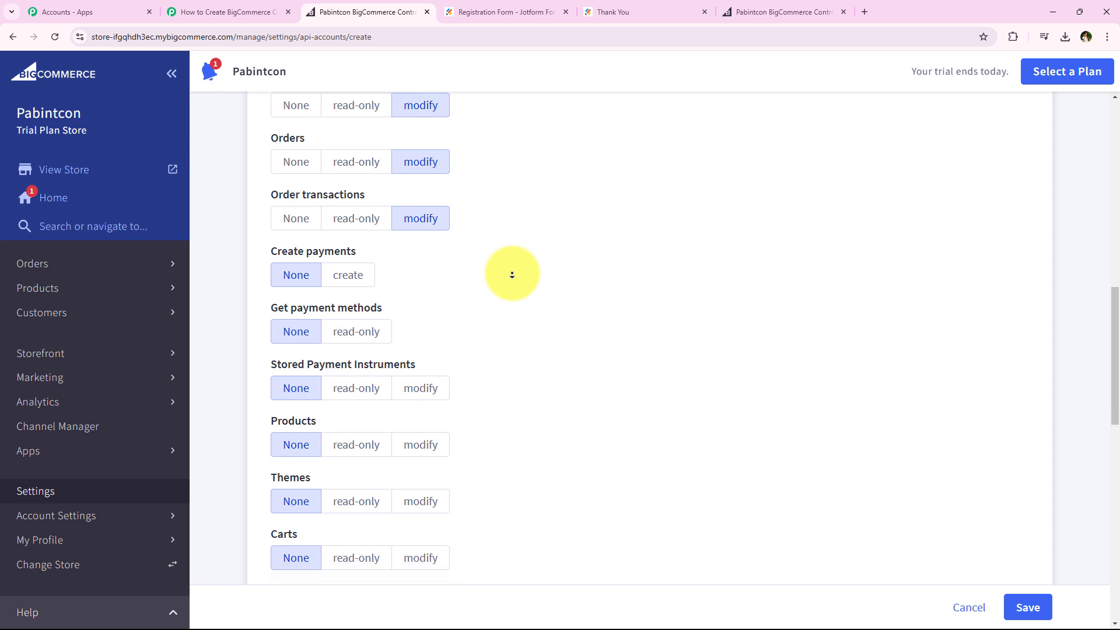
{"action": "scroll", "coordinate": [512, 276], "scroll_direction": "down", "scroll_amount": 3}
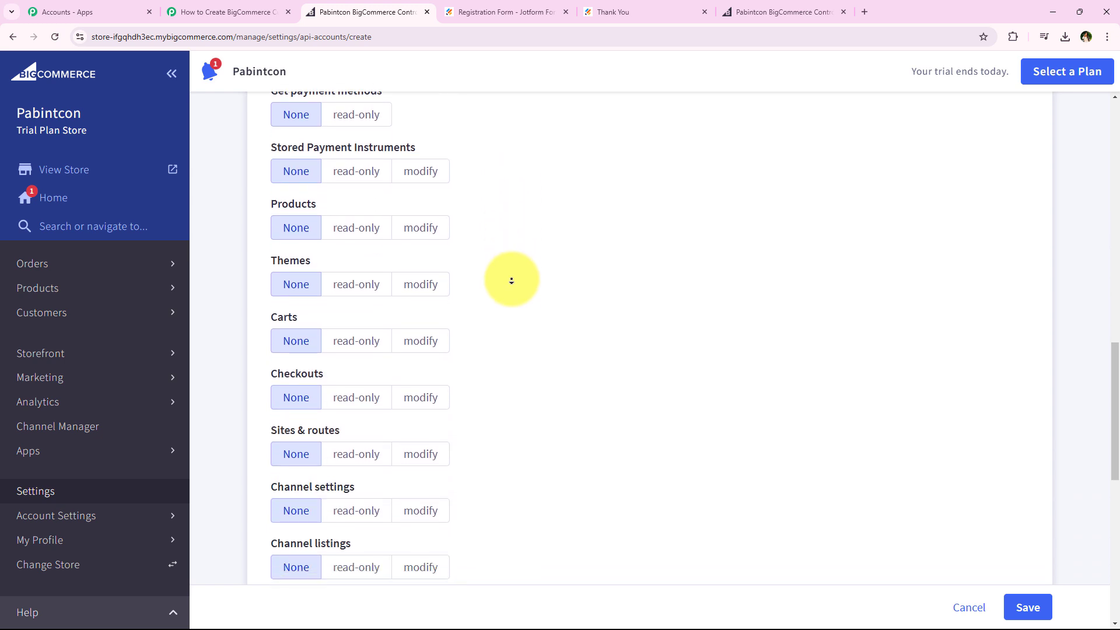
{"action": "scroll", "coordinate": [512, 282], "scroll_direction": "up", "scroll_amount": 6}
{"action": "scroll", "coordinate": [497, 278], "scroll_direction": "down", "scroll_amount": 2}
{"action": "scroll", "coordinate": [493, 281], "scroll_direction": "down", "scroll_amount": 2}
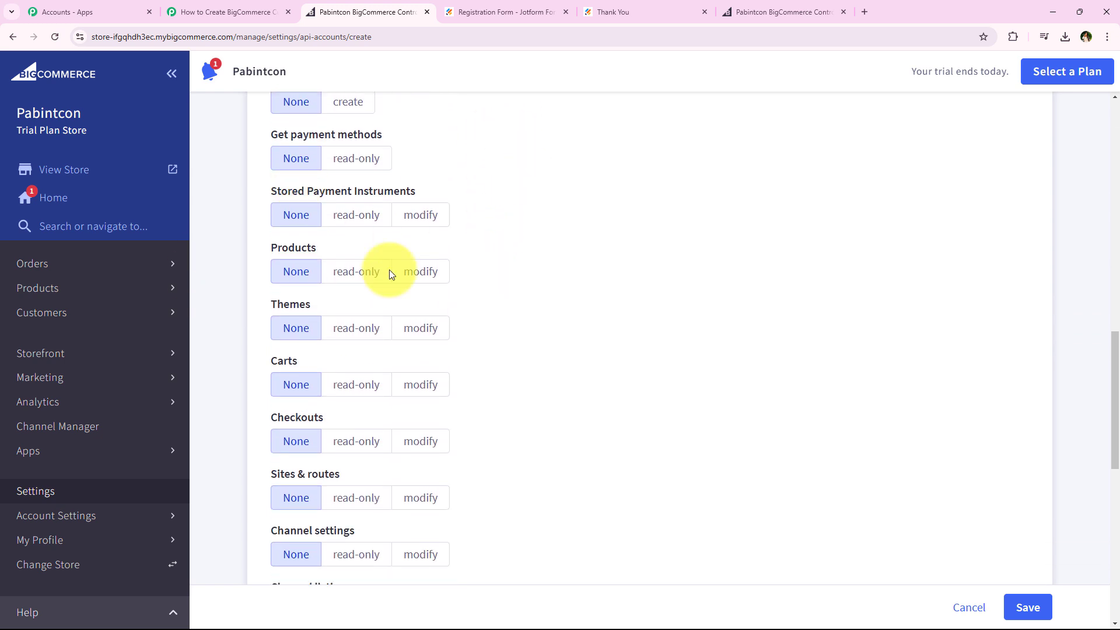
{"action": "left_click", "coordinate": [441, 282]}
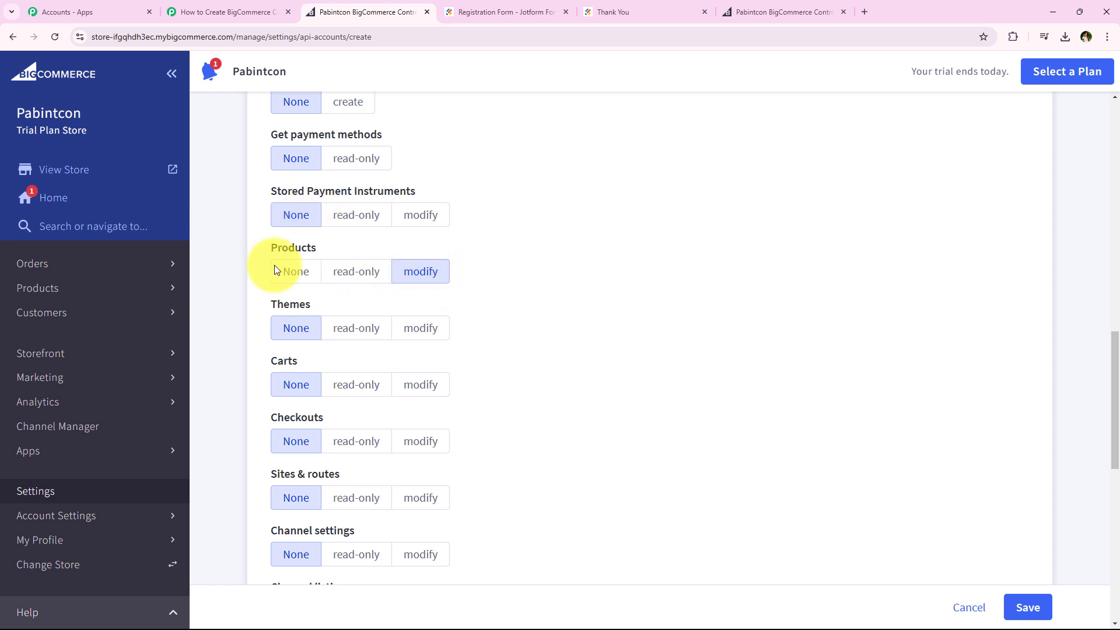
Set the Order Fulfillment scope to modify and save the API account to generate its credentials
{"action": "scroll", "coordinate": [552, 307], "scroll_direction": "down", "scroll_amount": 1}
{"action": "scroll", "coordinate": [552, 307], "scroll_direction": "down", "scroll_amount": 5}
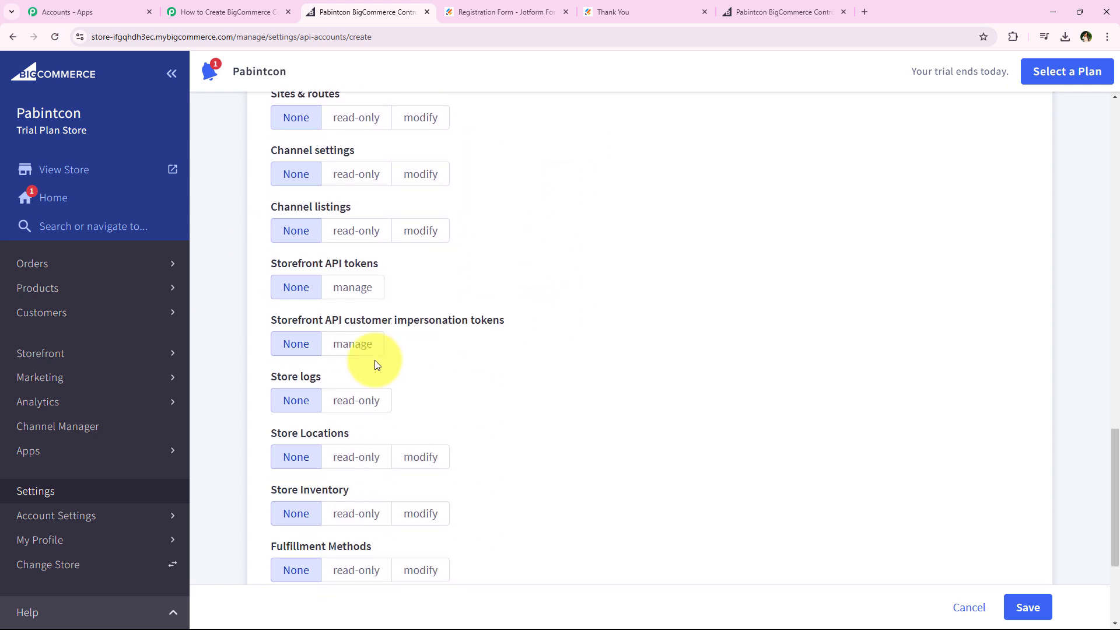
{"action": "scroll", "coordinate": [613, 293], "scroll_direction": "down", "scroll_amount": 3}
{"action": "scroll", "coordinate": [580, 315], "scroll_direction": "down", "scroll_amount": 1}
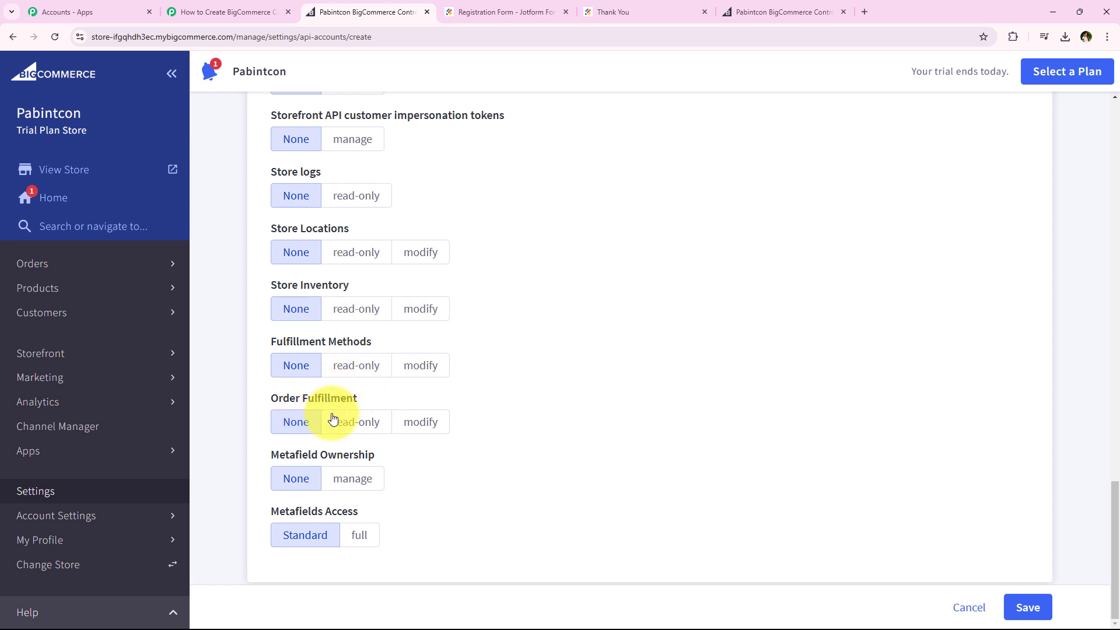
{"action": "left_click_drag", "start_coordinate": [270, 399], "coordinate": [433, 420]}
{"action": "left_click", "coordinate": [432, 421]}
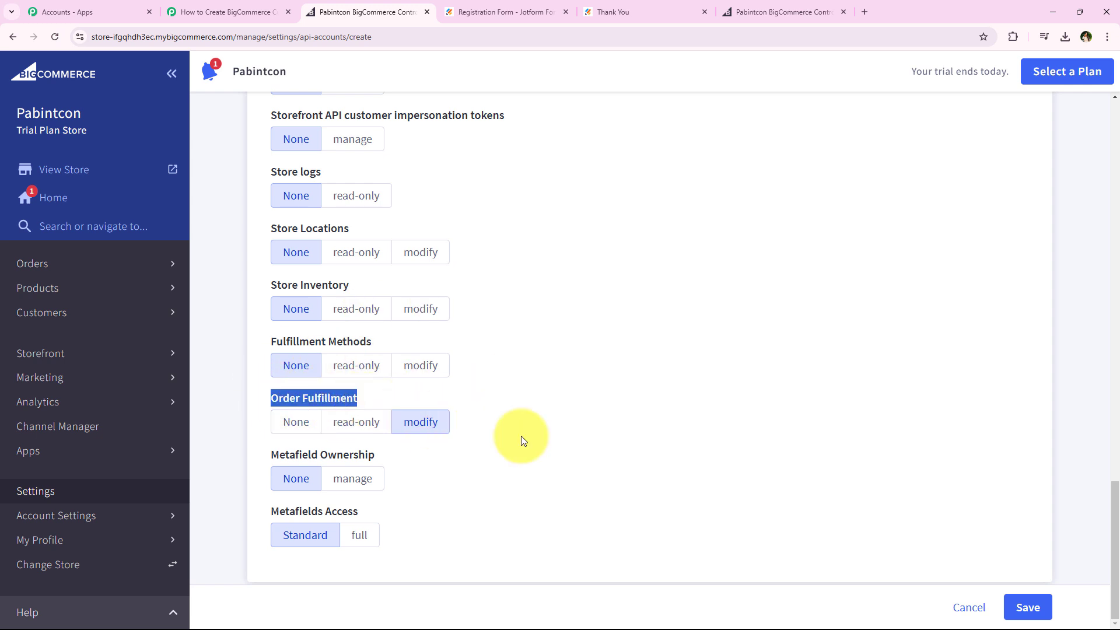
{"action": "left_click", "coordinate": [625, 204]}
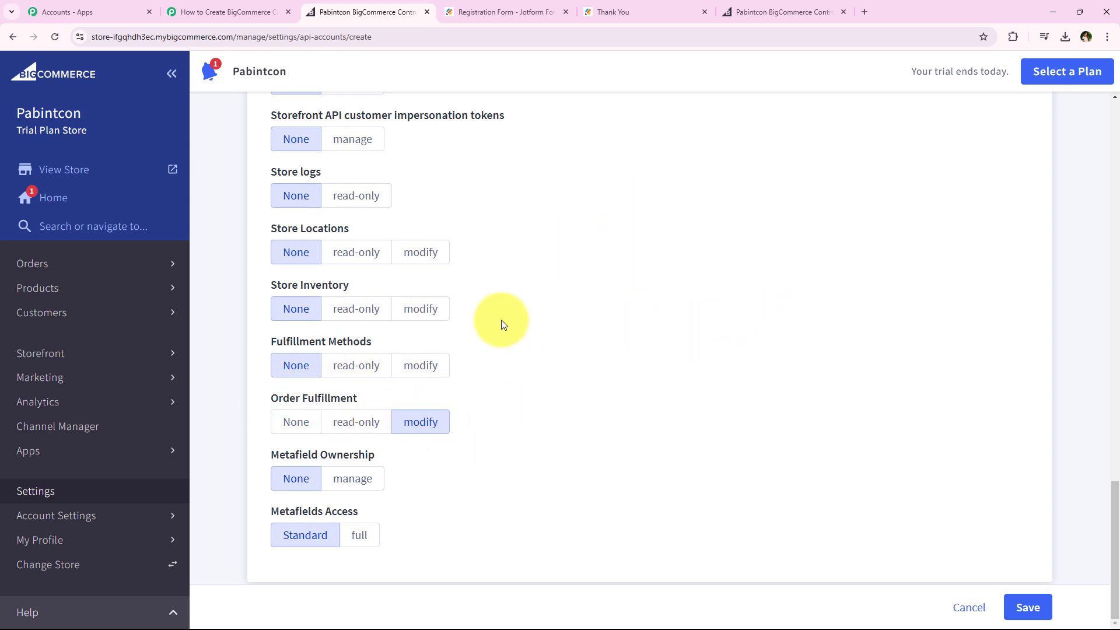
{"action": "left_click", "coordinate": [1031, 619]}
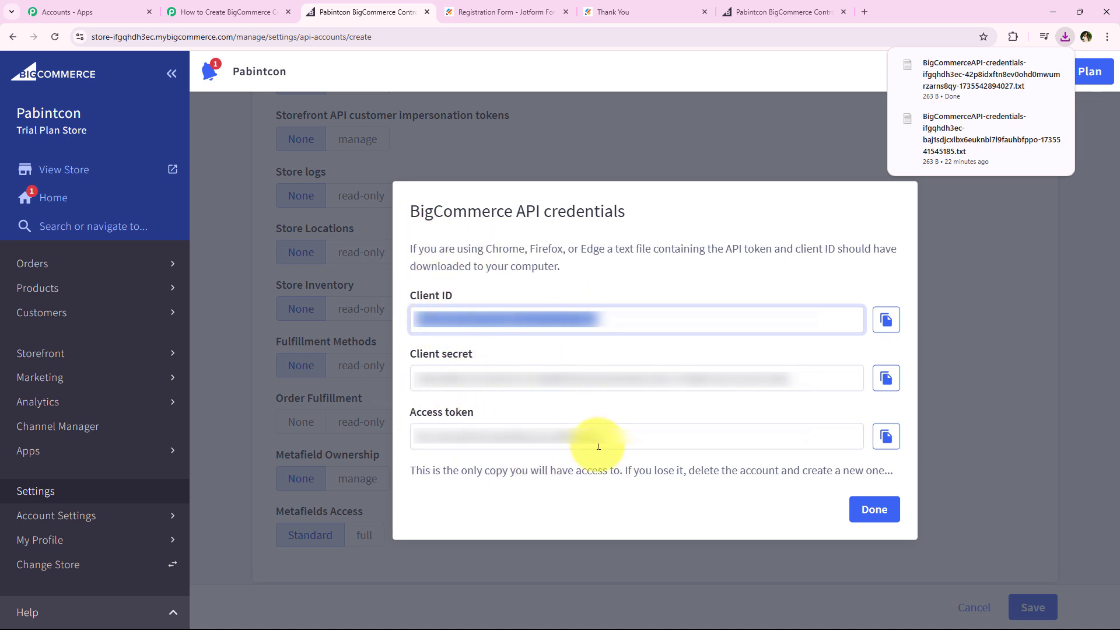
Copy the Client ID from the BigCommerce API credentials and paste it into the Client Id field of the Pabbly Connect connection form
{"action": "left_click", "coordinate": [700, 294]}
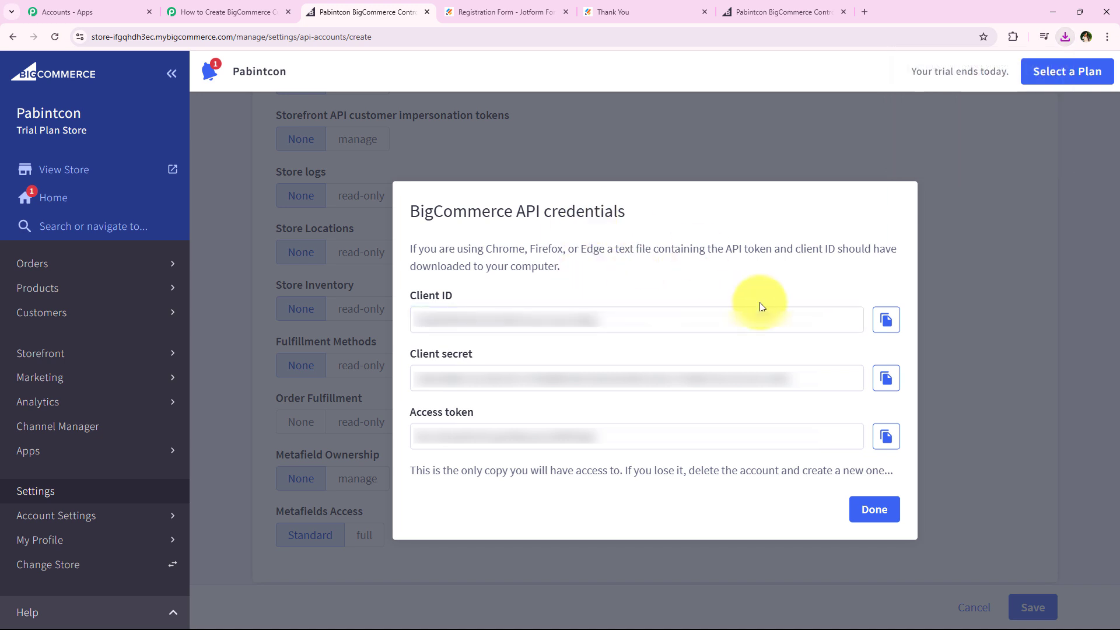
{"action": "left_click", "coordinate": [884, 322]}
{"action": "left_click", "coordinate": [257, 12]}
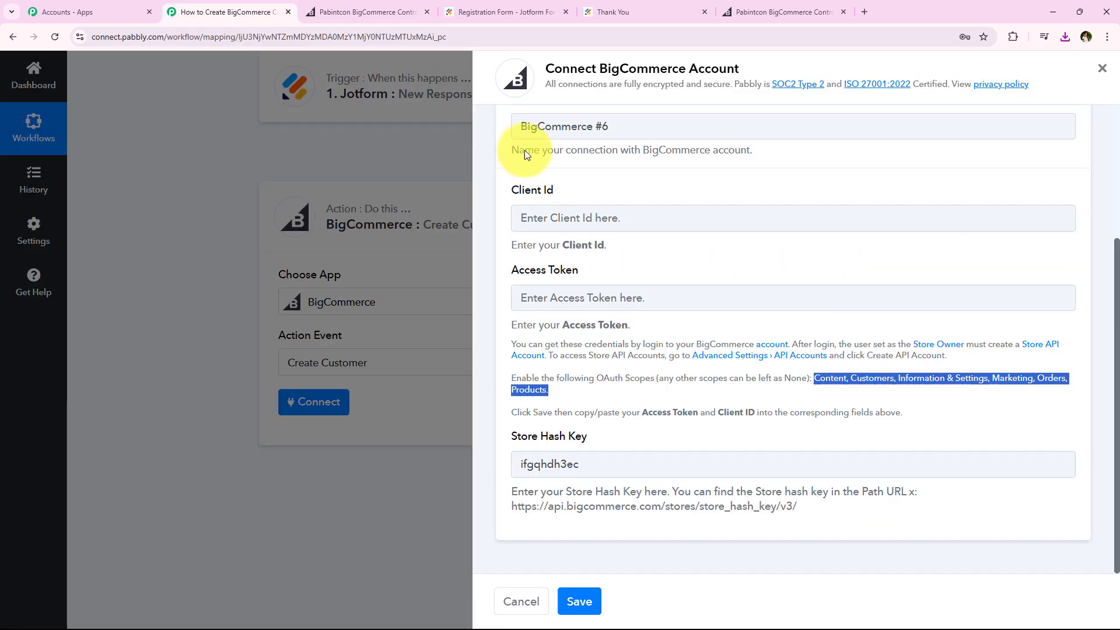
{"action": "right_click", "coordinate": [631, 230]}
{"action": "left_click", "coordinate": [664, 346]}
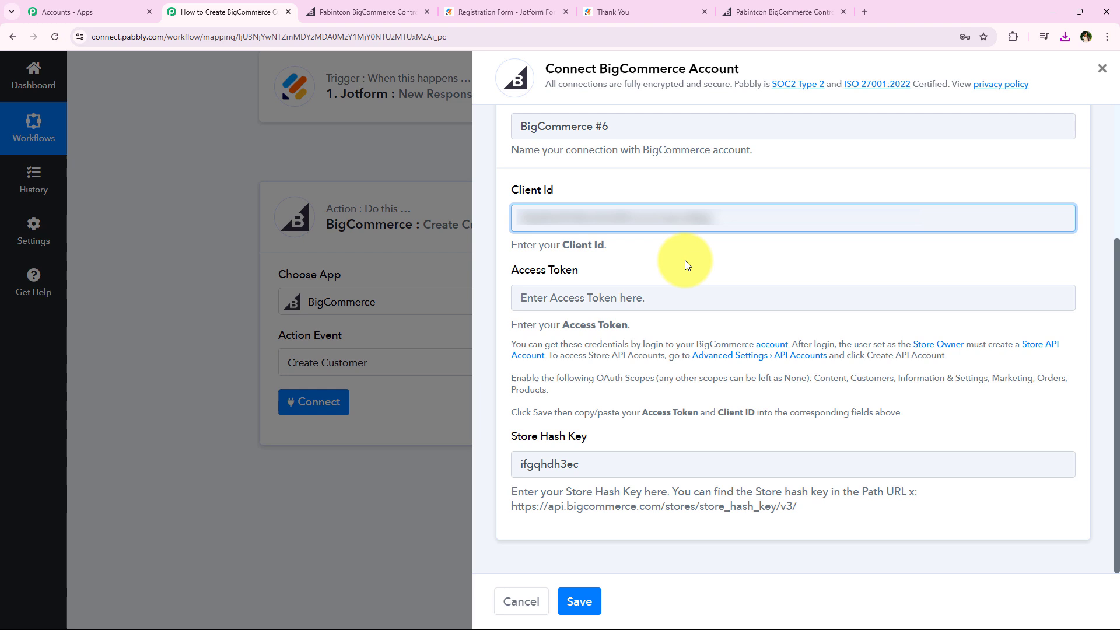
Copy the access token from BigCommerce into the Access Token field of the Pabbly Connect form and save the connection
{"action": "left_click", "coordinate": [372, 7]}
{"action": "left_click", "coordinate": [885, 438]}
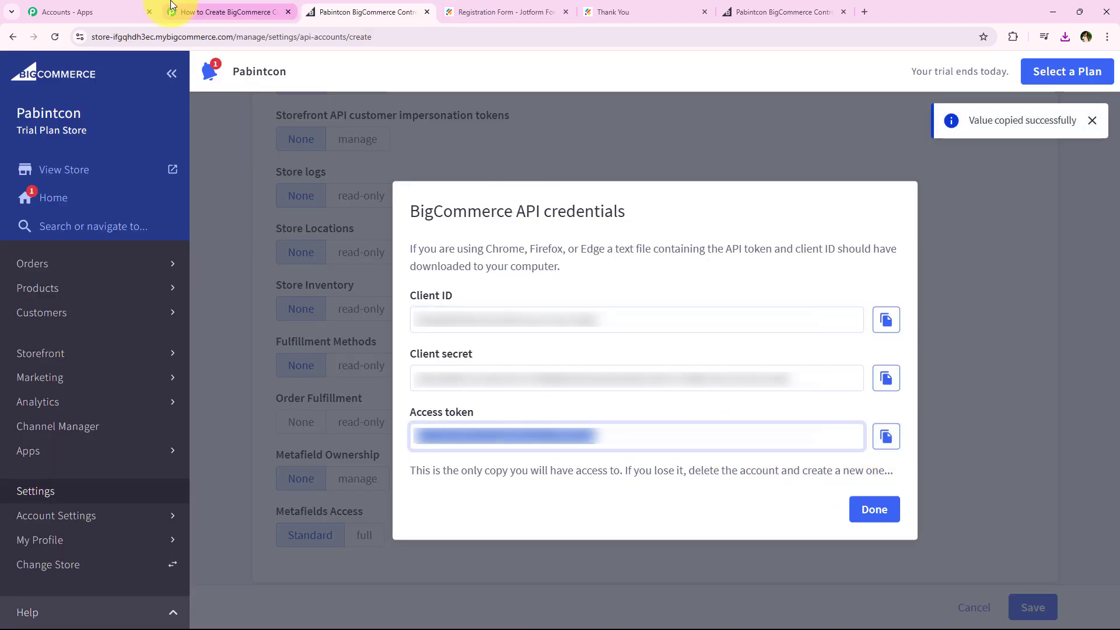
{"action": "left_click", "coordinate": [171, 5]}
{"action": "right_click", "coordinate": [619, 304]}
{"action": "left_click", "coordinate": [608, 417]}
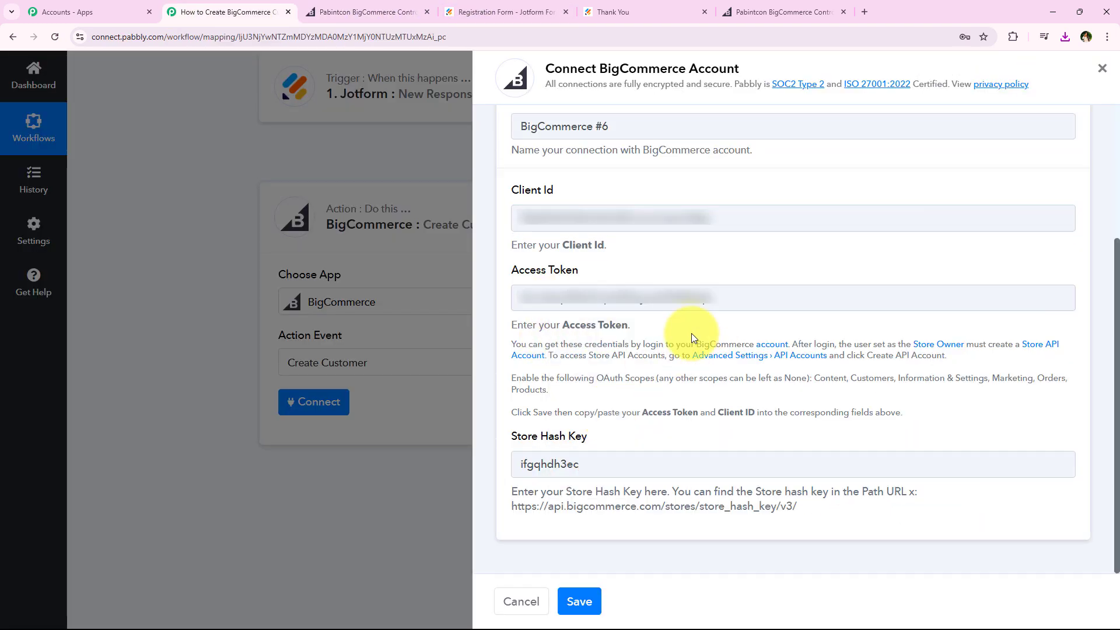
{"action": "left_click", "coordinate": [593, 604]}
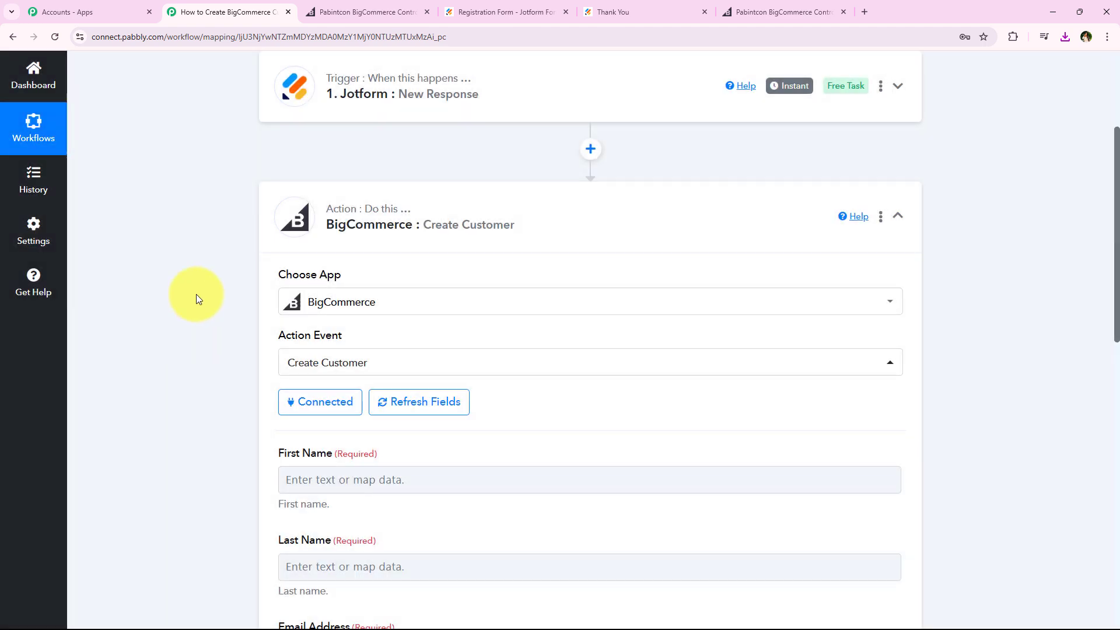
Review the fields of the BigCommerce Create Customer action and expand the Jotform New Response trigger
{"action": "middle_click", "coordinate": [196, 294]}
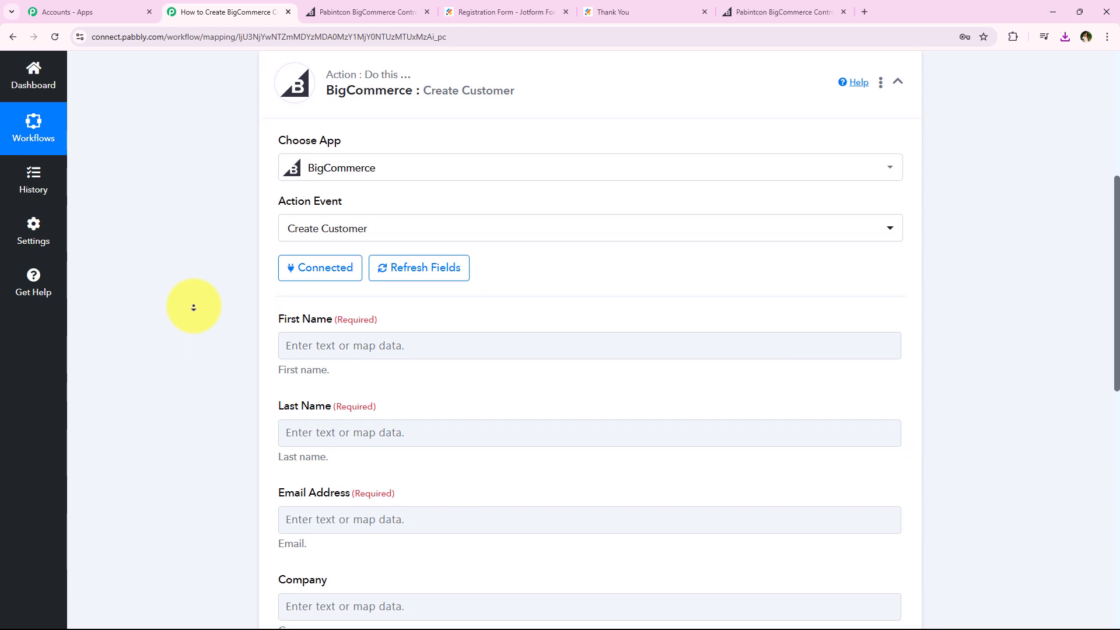
{"action": "middle_click", "coordinate": [186, 324]}
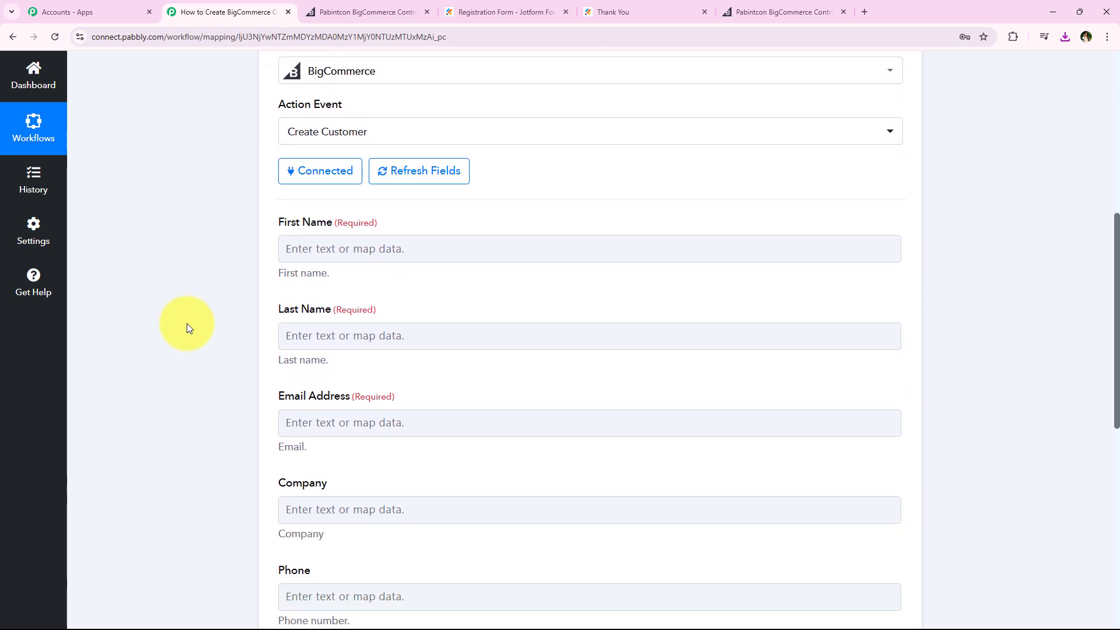
{"action": "scroll", "coordinate": [303, 434], "scroll_direction": "down", "scroll_amount": 3}
{"action": "middle_click", "coordinate": [161, 367]}
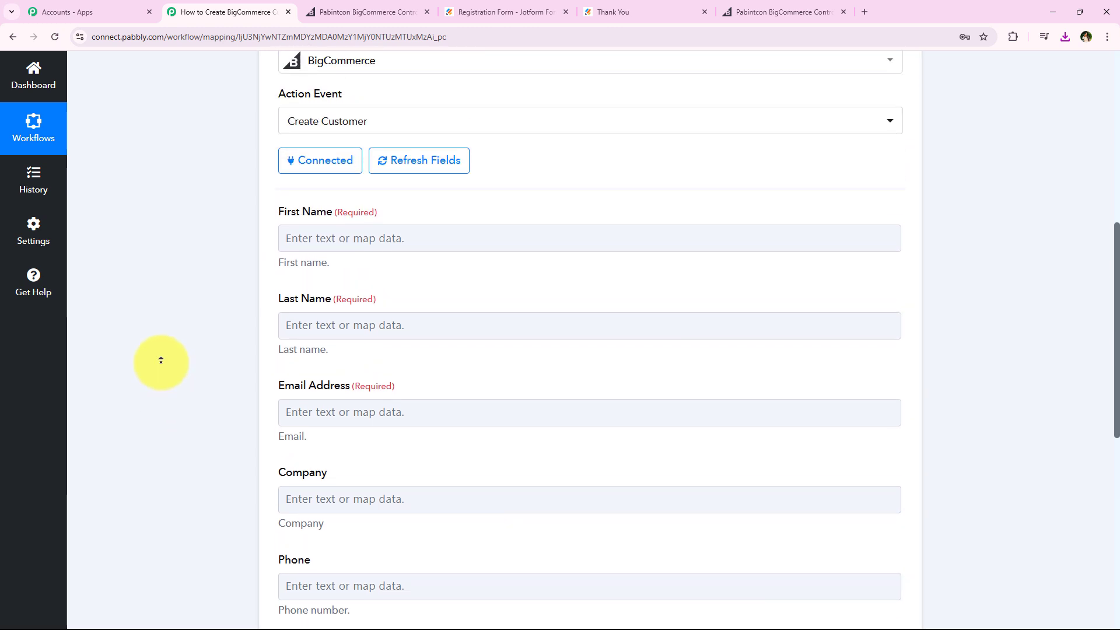
{"action": "middle_click", "coordinate": [161, 362]}
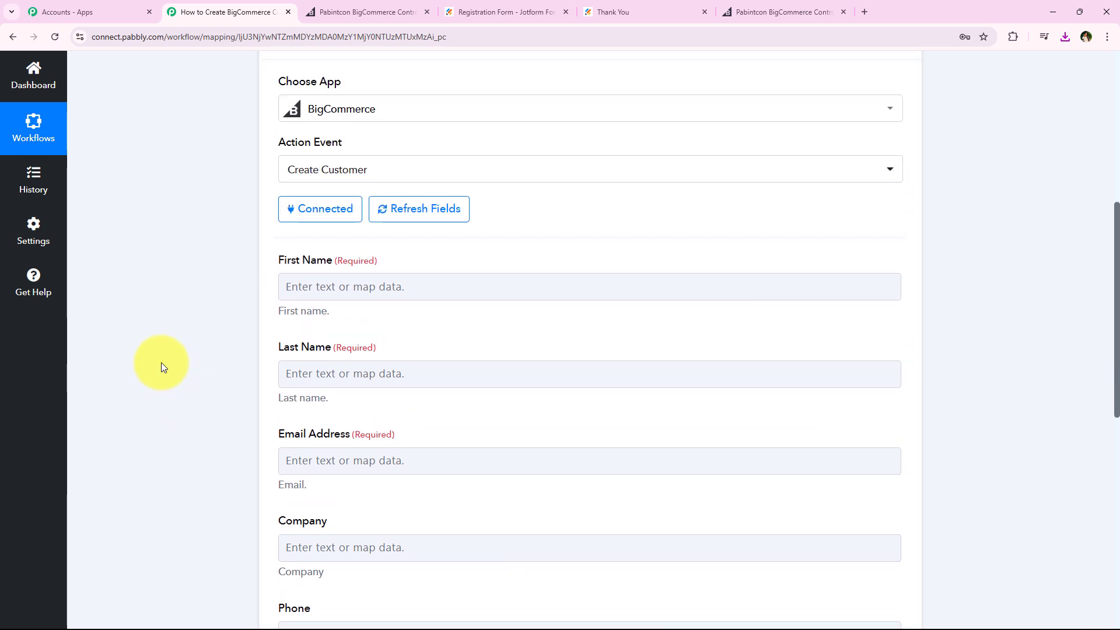
{"action": "middle_click", "coordinate": [190, 366]}
{"action": "middle_click", "coordinate": [190, 250]}
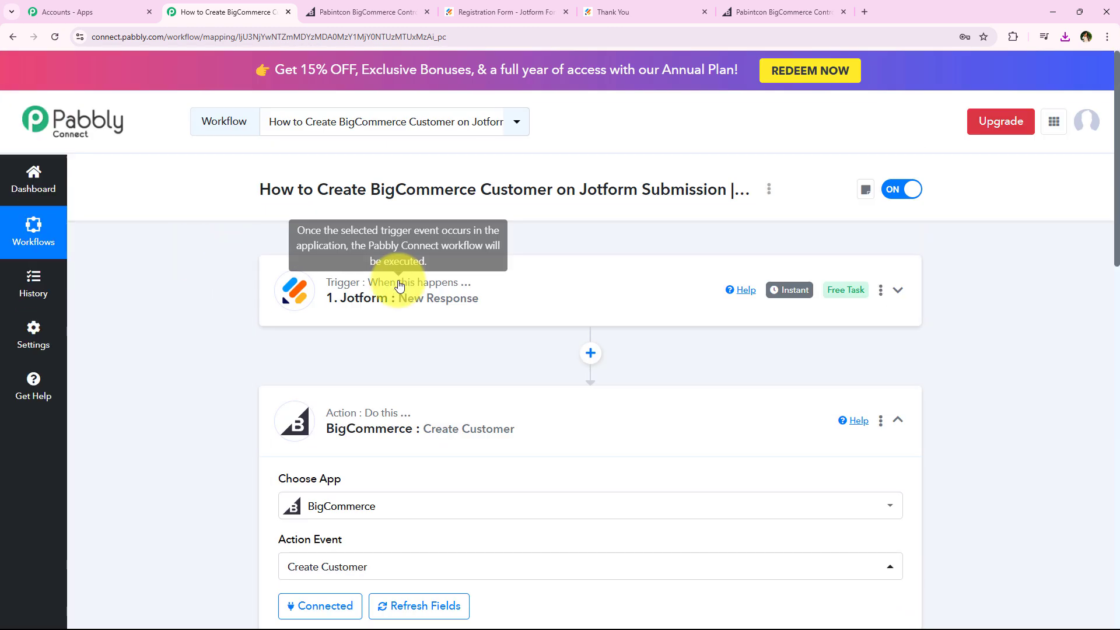
{"action": "left_click", "coordinate": [400, 284]}
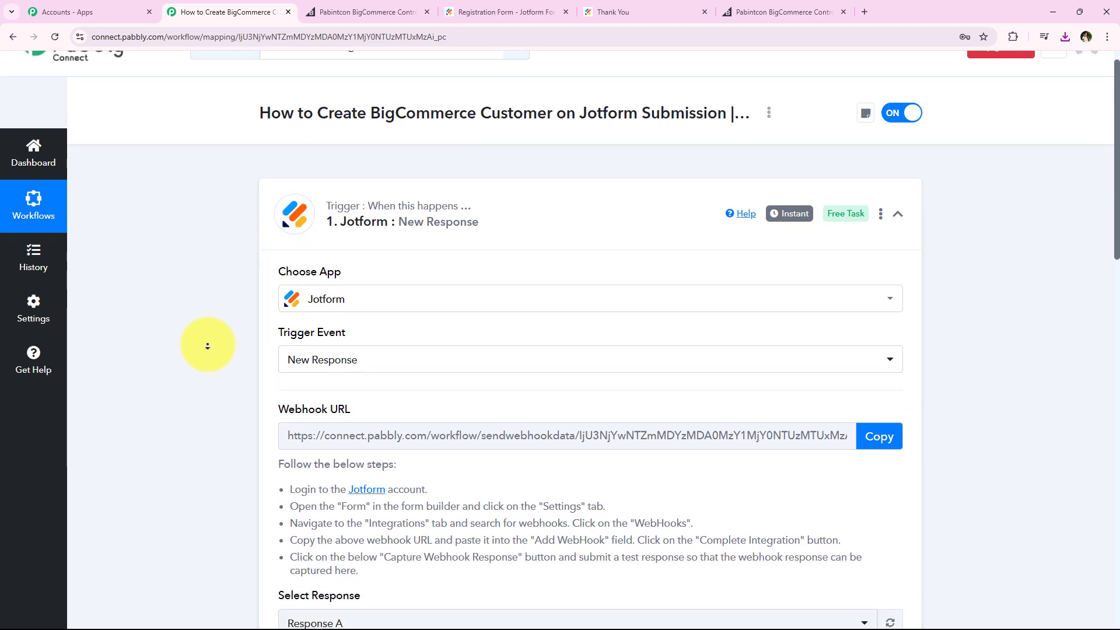
Review the values captured in the Jotform response and expand the BigCommerce Create Customer action to see its mapping fields
{"action": "middle_click", "coordinate": [212, 369]}
{"action": "scroll", "coordinate": [603, 376], "scroll_direction": "down", "scroll_amount": 1}
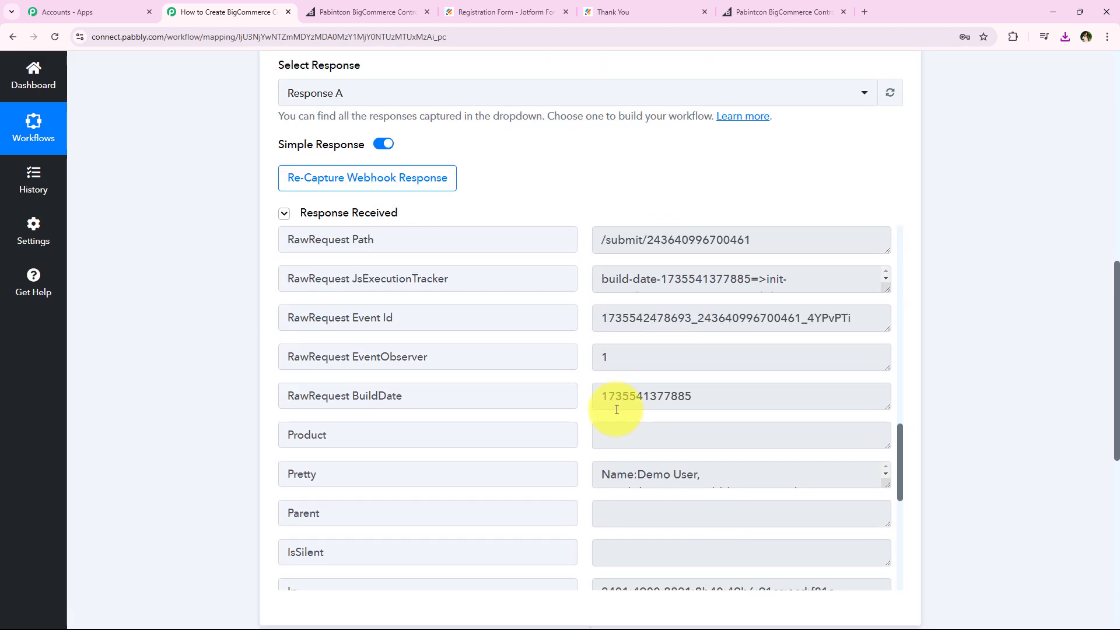
{"action": "scroll", "coordinate": [695, 380], "scroll_direction": "up", "scroll_amount": 3}
{"action": "scroll", "coordinate": [199, 144], "scroll_direction": "down", "scroll_amount": 4}
{"action": "scroll", "coordinate": [199, 144], "scroll_direction": "down", "scroll_amount": 2}
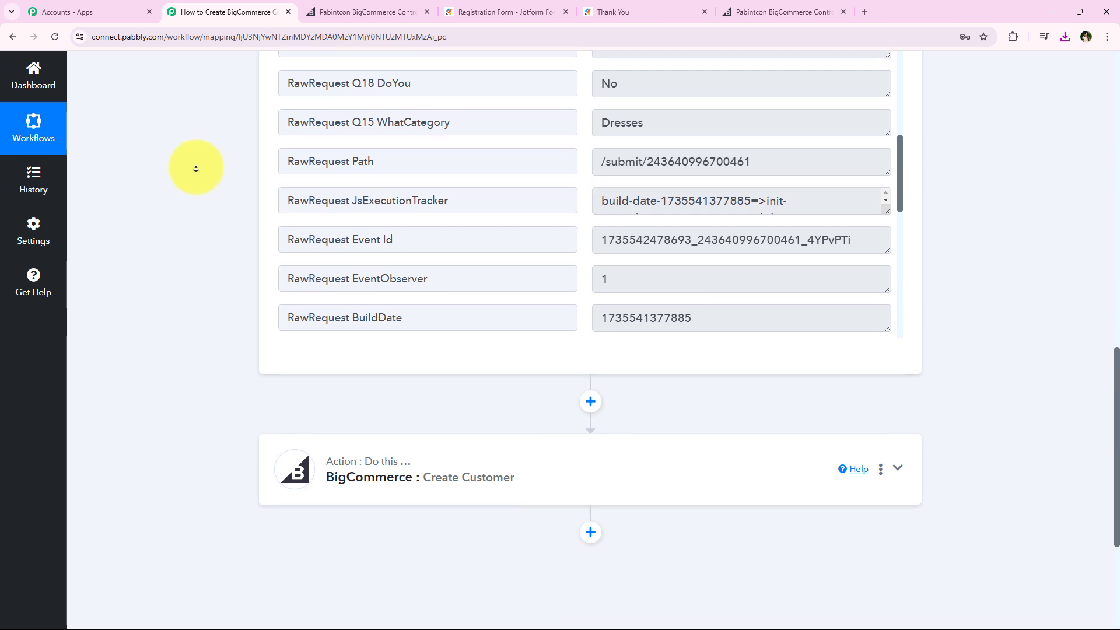
{"action": "left_click", "coordinate": [391, 372]}
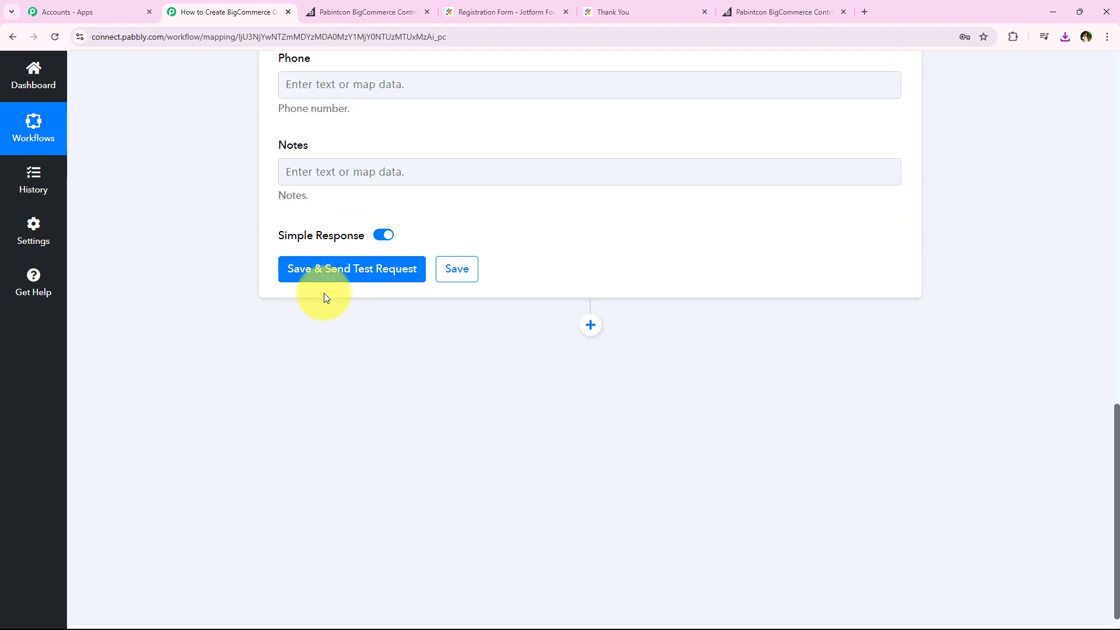
{"action": "scroll", "coordinate": [201, 226], "scroll_direction": "up", "scroll_amount": 12}
{"action": "middle_click", "coordinate": [202, 229]}
{"action": "middle_click", "coordinate": [212, 282]}
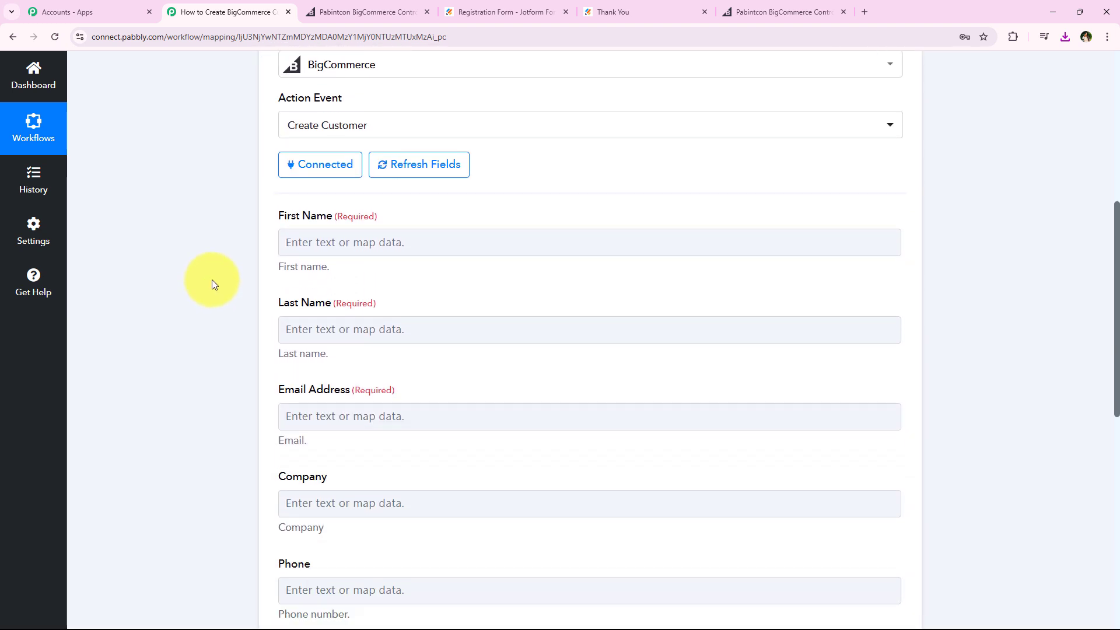
{"action": "left_click", "coordinate": [370, 243]}
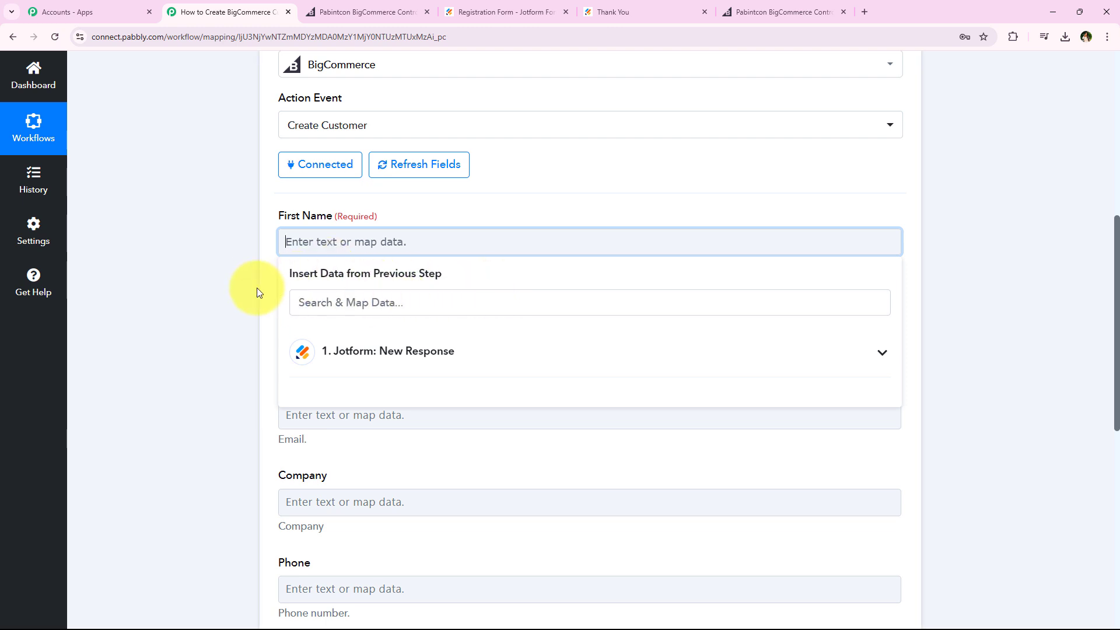
{"action": "left_click", "coordinate": [327, 357]}
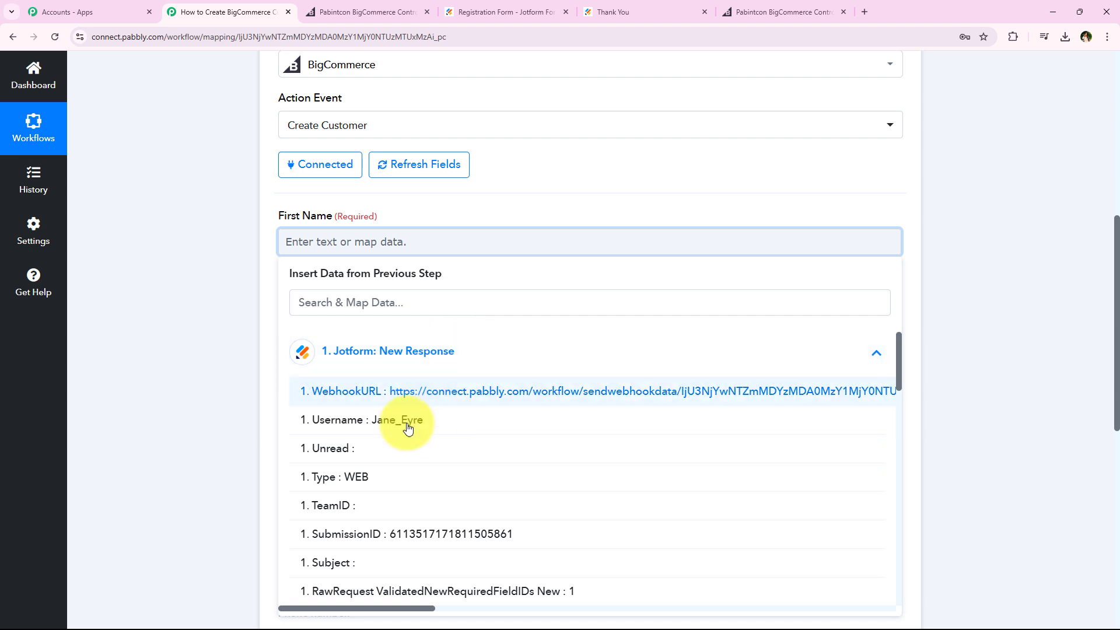
{"action": "left_click", "coordinate": [491, 364]}
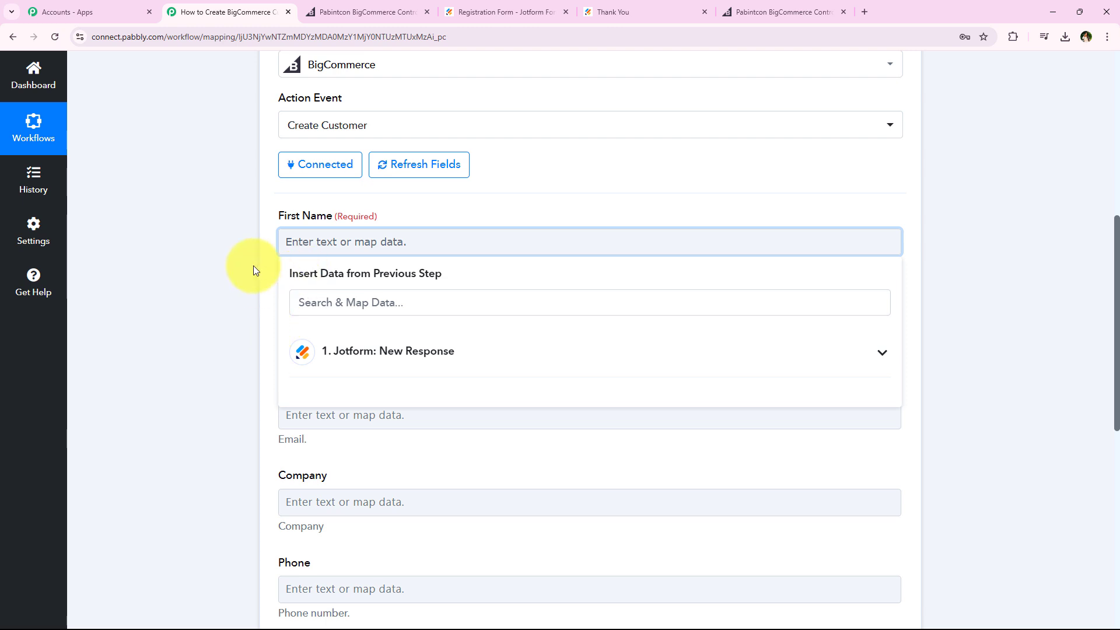
{"action": "left_click", "coordinate": [239, 251]}
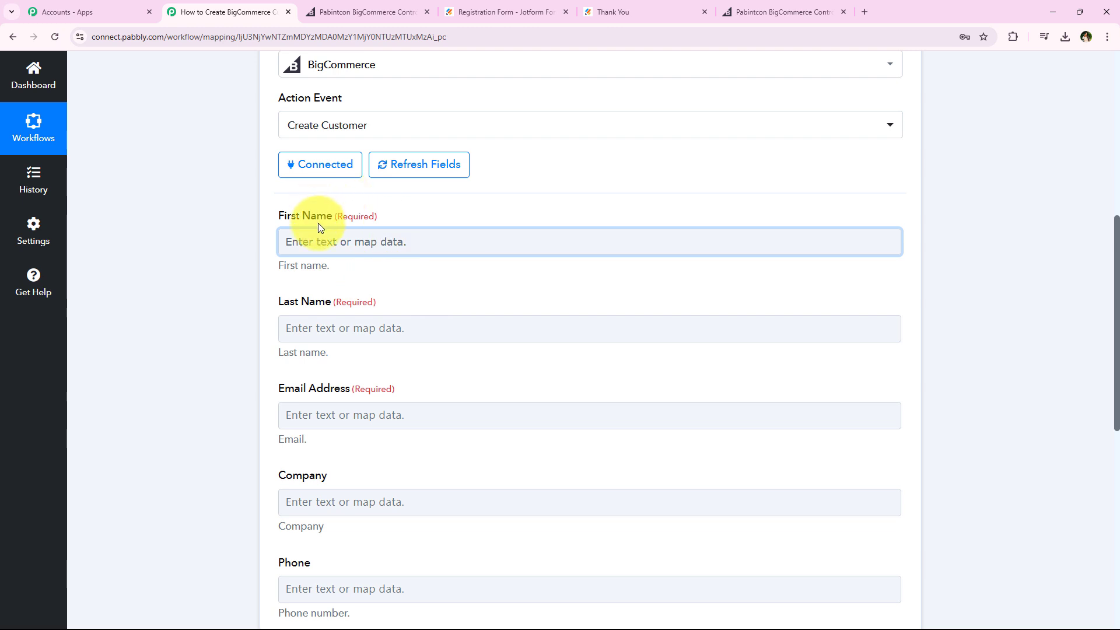
{"action": "left_click", "coordinate": [329, 240]}
{"action": "type", "text": "Demo"}
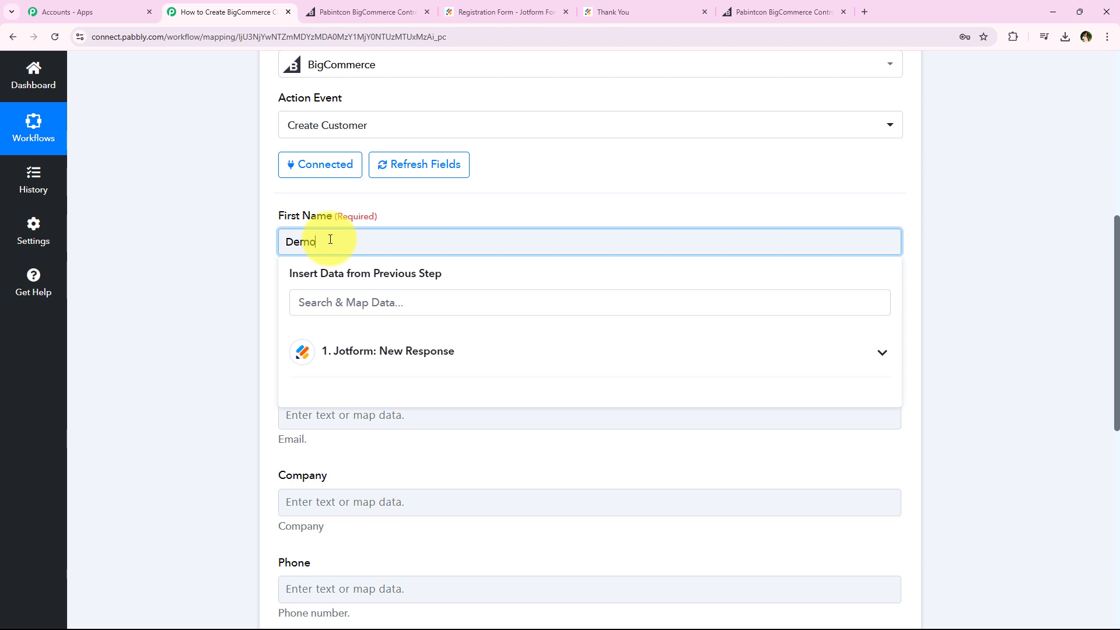
{"action": "left_click", "coordinate": [250, 239]}
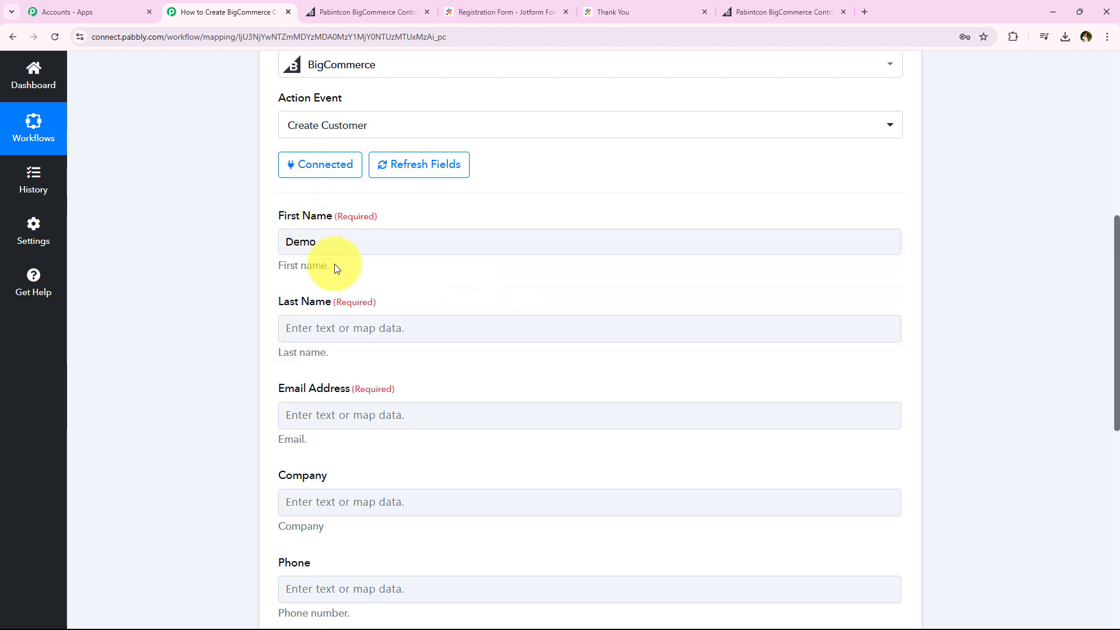
{"action": "left_click", "coordinate": [364, 249]}
{"action": "double_click", "coordinate": [364, 249]}
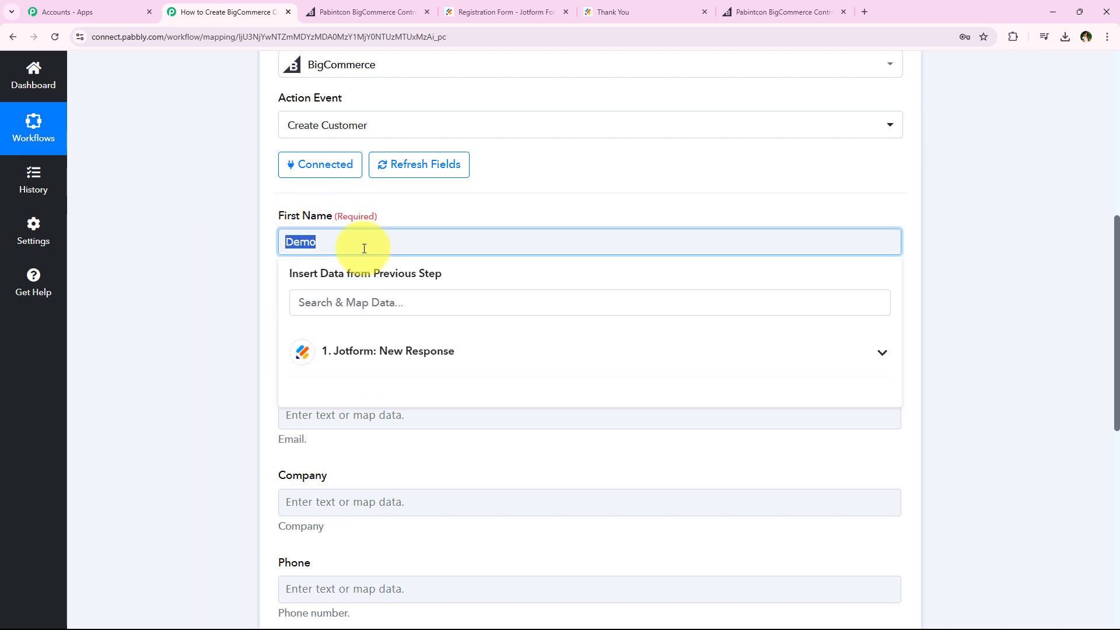
{"action": "key", "text": "BackSpace"}
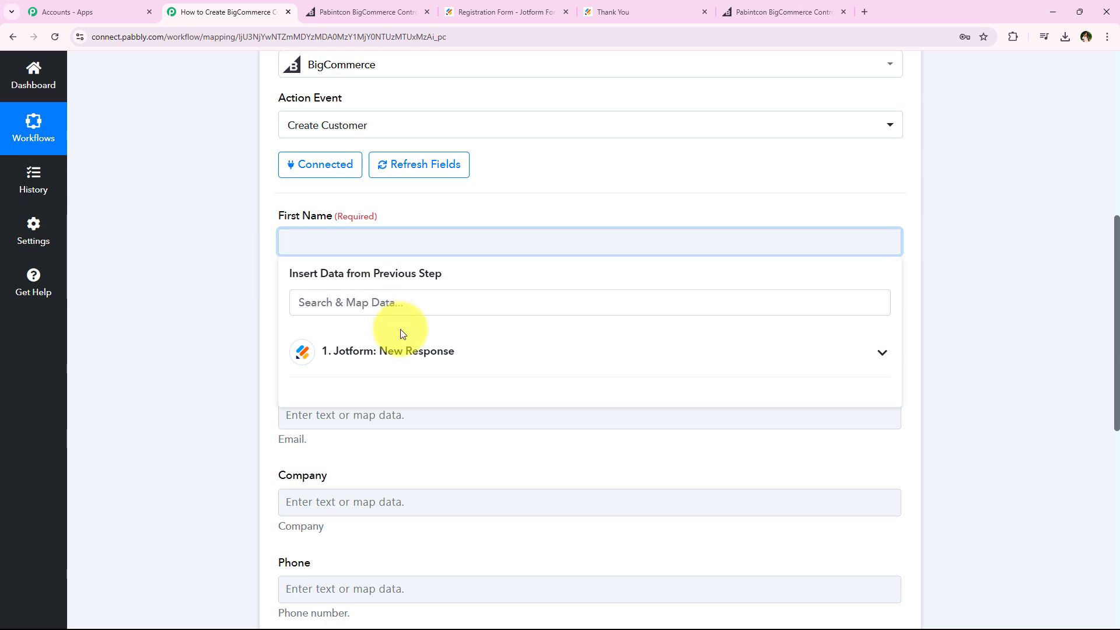
Find the Jotform first-name response by searching for "de" and map RawRequest Q4 Name First to the First Name field
{"action": "left_click", "coordinate": [404, 306]}
{"action": "type", "text": "de"}
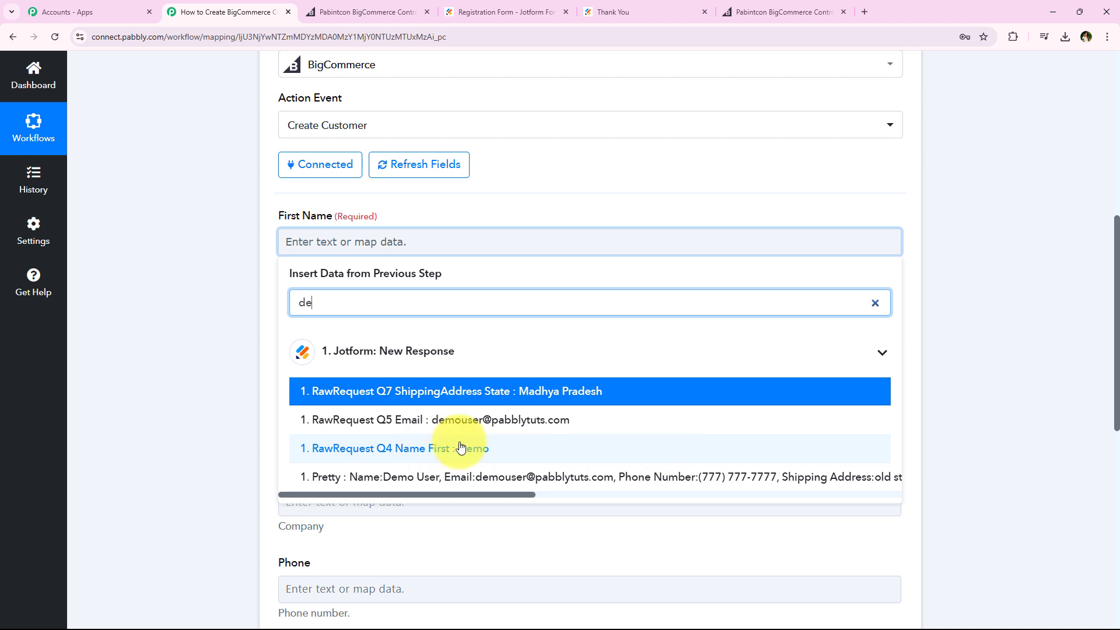
{"action": "left_click", "coordinate": [723, 450]}
{"action": "left_click", "coordinate": [208, 276]}
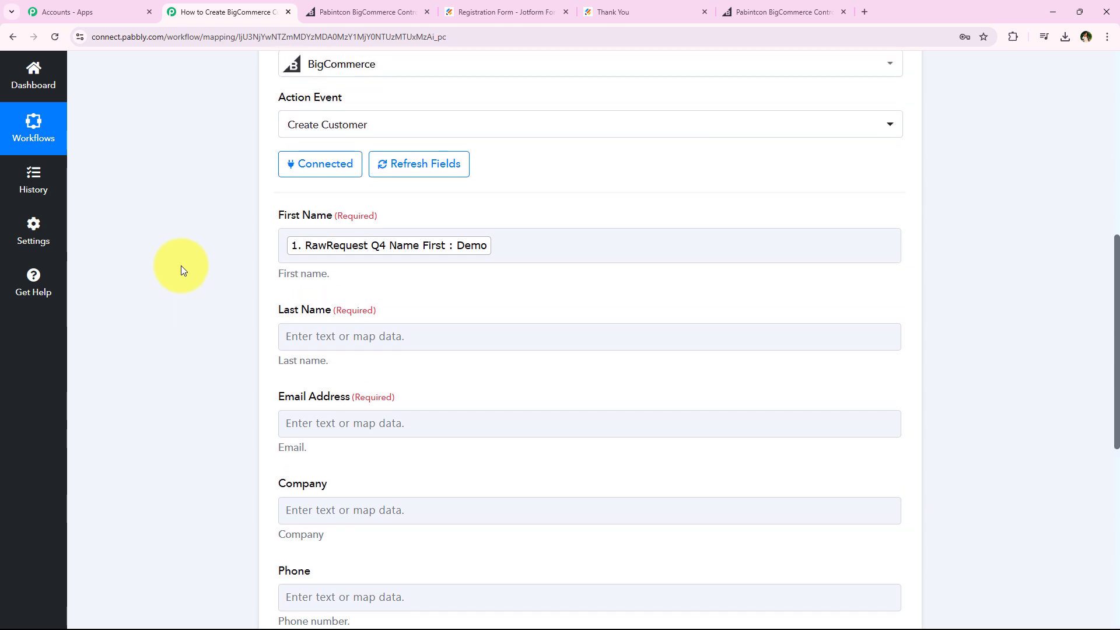
Search the Jotform response data for "last" and map RawRequest Q4 Name Last to the Last Name field
{"action": "middle_click", "coordinate": [244, 249]}
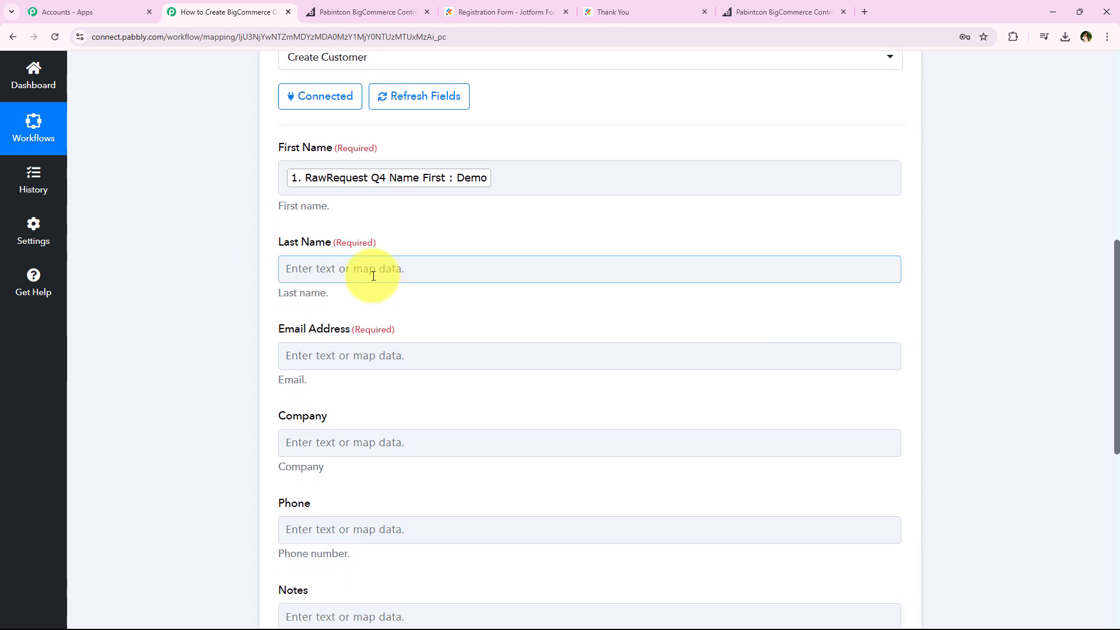
{"action": "left_click", "coordinate": [390, 269]}
{"action": "type", "text": "last"}
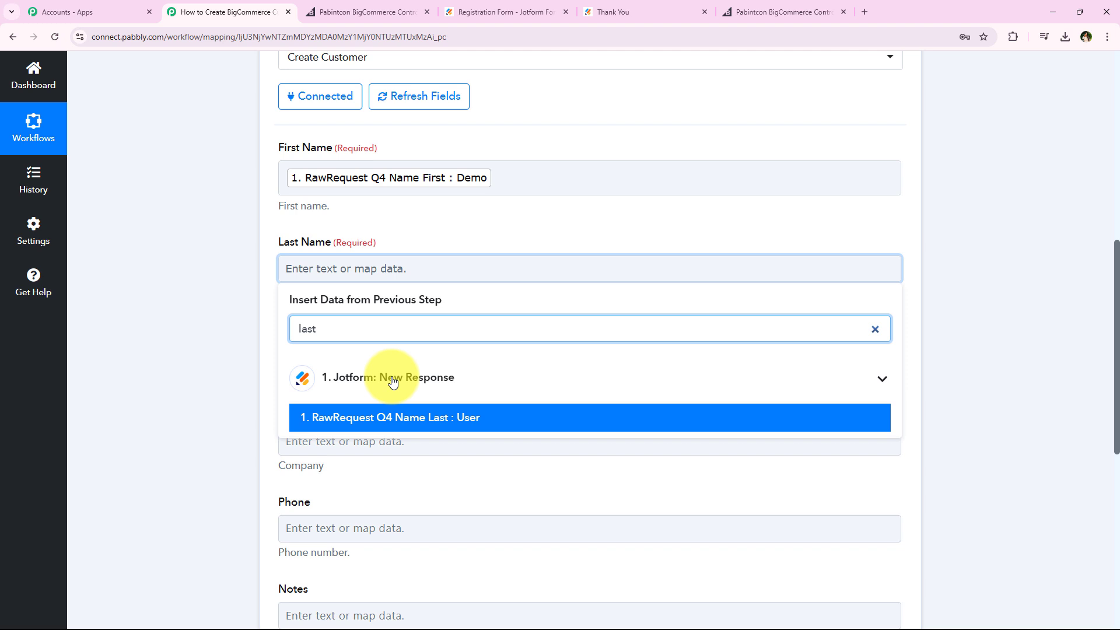
{"action": "left_click", "coordinate": [388, 415]}
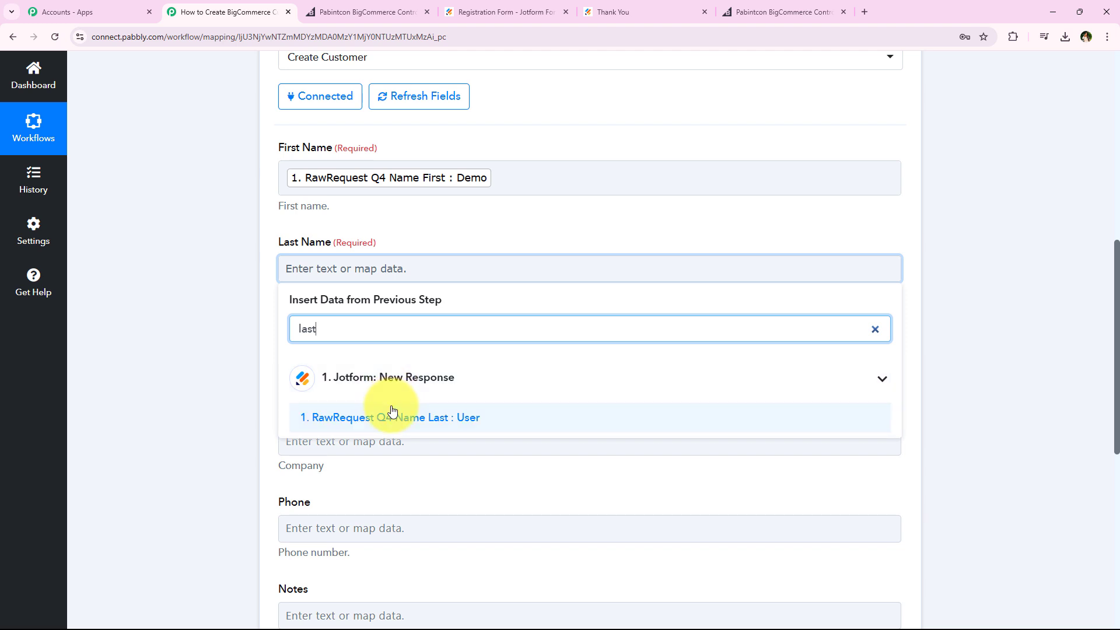
Search the Jotform response data for "@" and map RawRequest Q5 Email to the Email Address field
{"action": "left_click", "coordinate": [297, 363]}
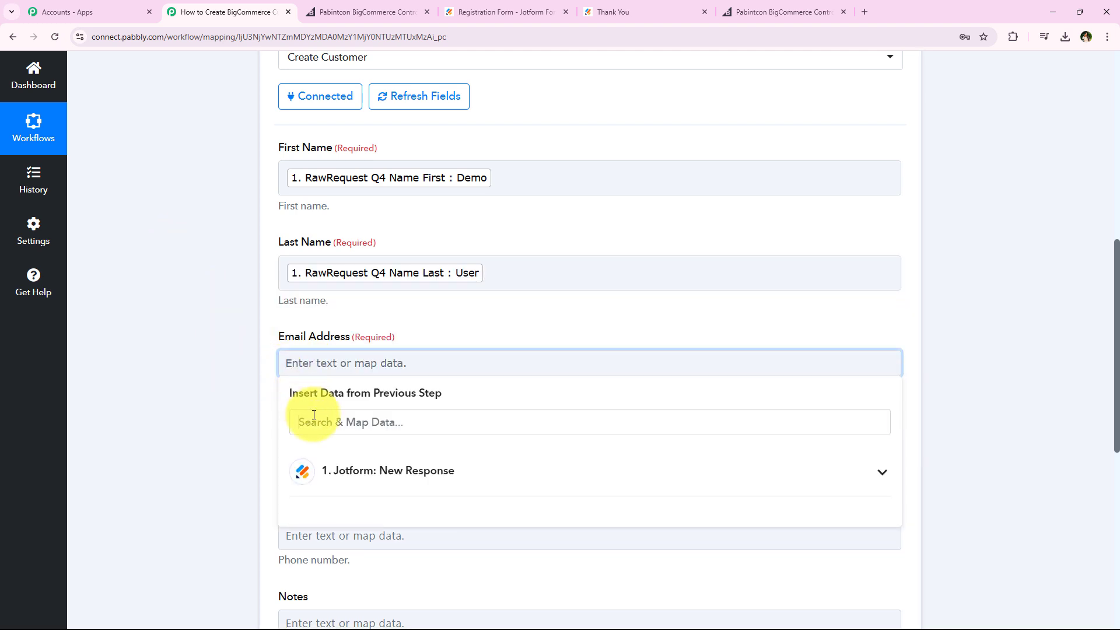
{"action": "left_click", "coordinate": [296, 417]}
{"action": "type", "text": "@"}
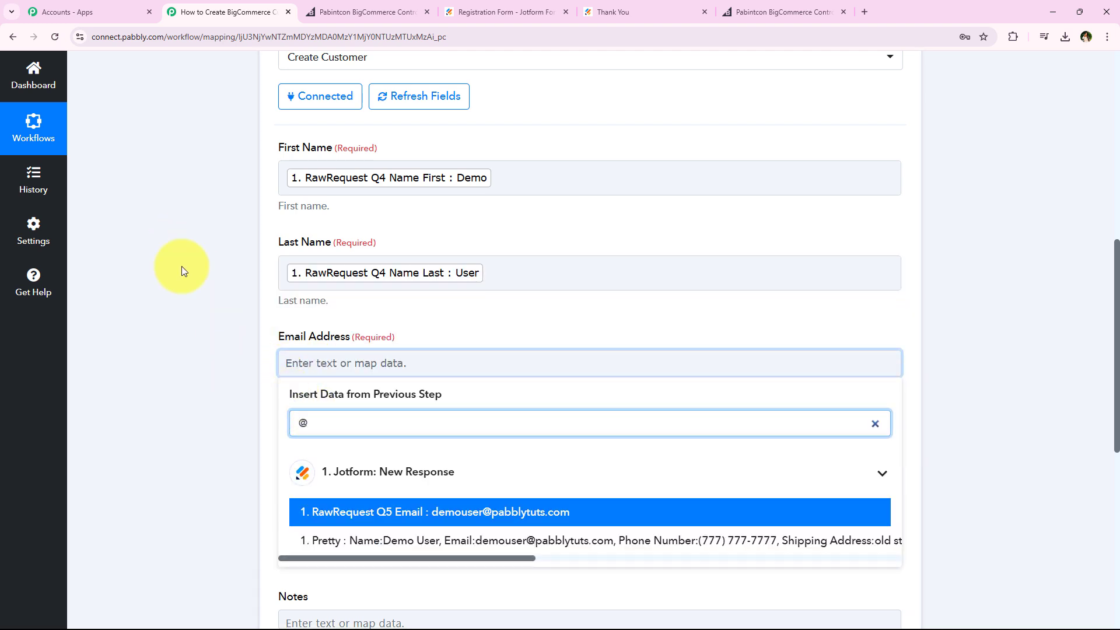
{"action": "scroll", "coordinate": [183, 318], "scroll_direction": "down", "scroll_amount": 2}
{"action": "left_click", "coordinate": [568, 410]}
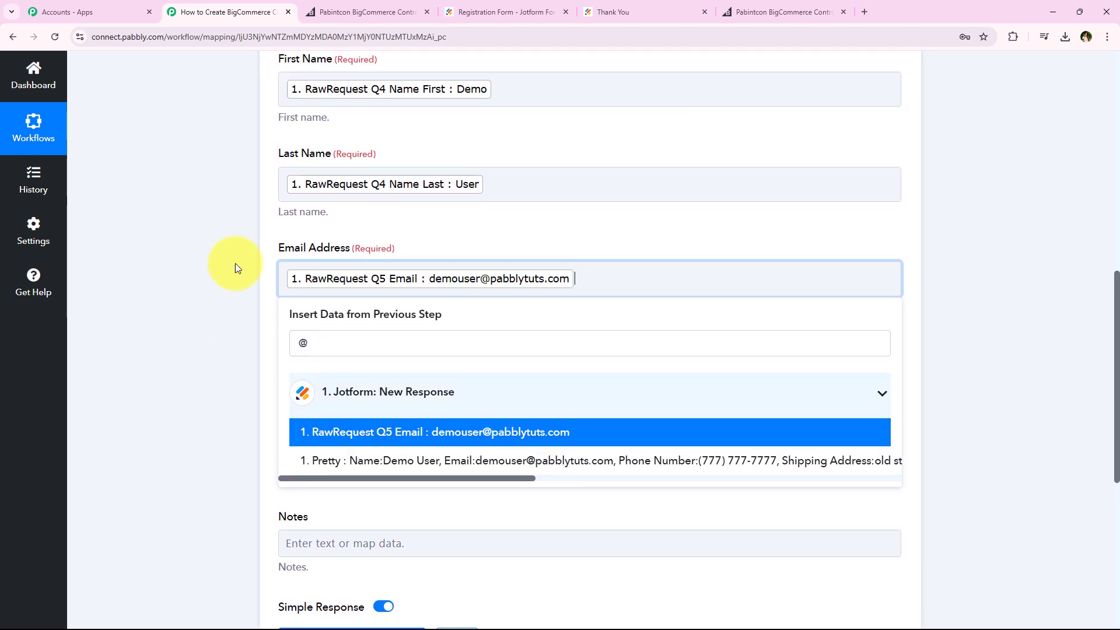
Search the Jotform response data for "ph" and map RawRequest Q6 PhoneNumber Full to the Phone field
{"action": "scroll", "coordinate": [215, 255], "scroll_direction": "down", "scroll_amount": 1}
{"action": "scroll", "coordinate": [216, 255], "scroll_direction": "down", "scroll_amount": 2}
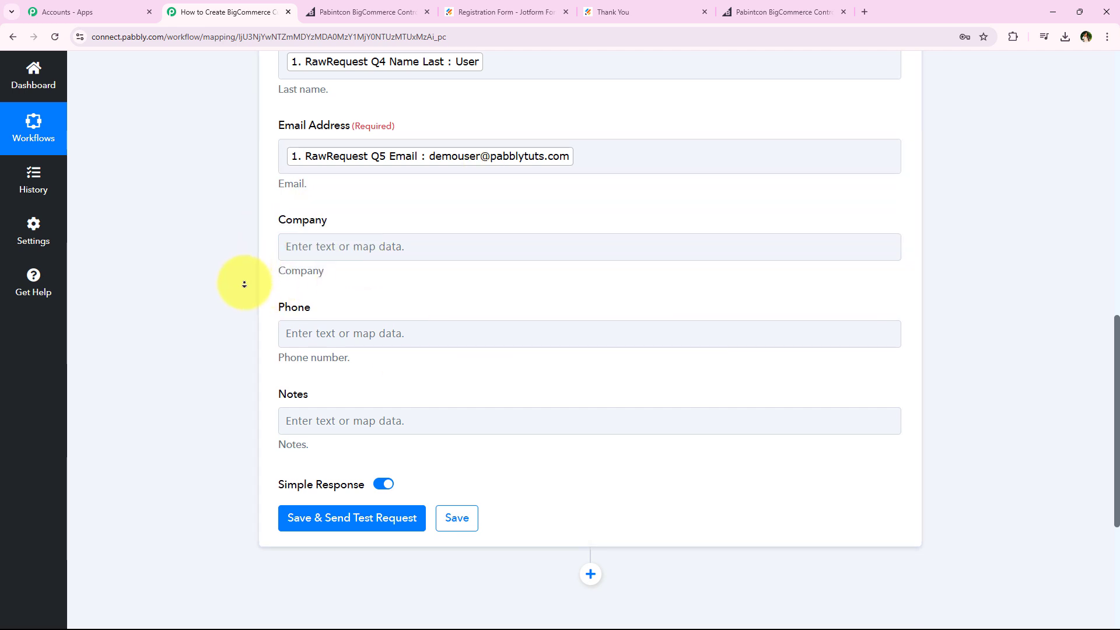
{"action": "scroll", "coordinate": [243, 283], "scroll_direction": "down", "scroll_amount": 1}
{"action": "left_click", "coordinate": [421, 273]}
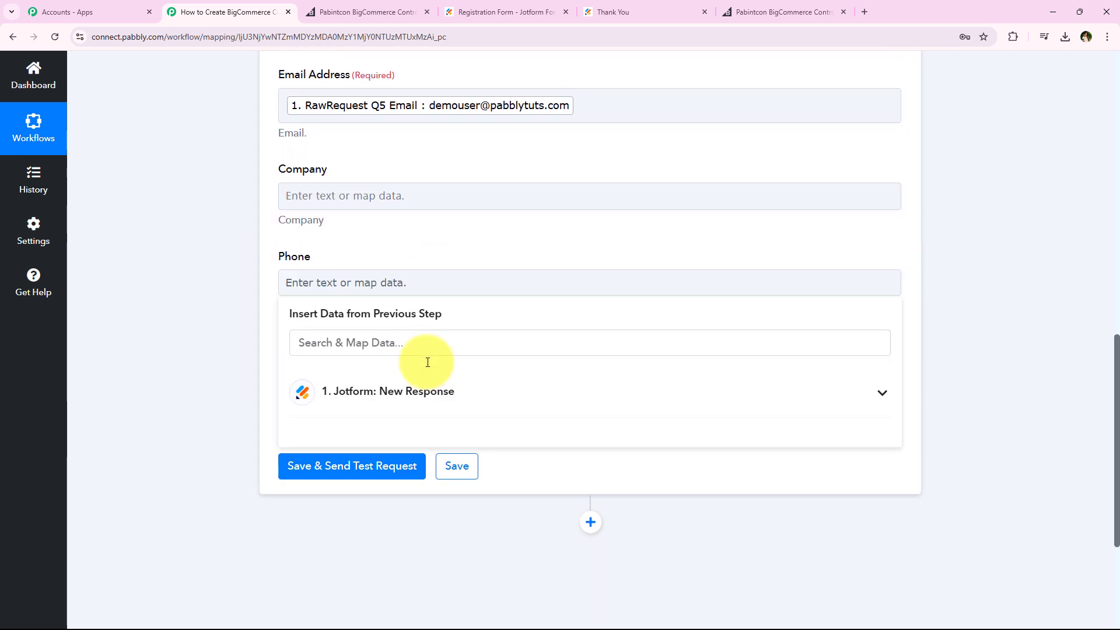
{"action": "left_click", "coordinate": [432, 342]}
{"action": "type", "text": "ph"}
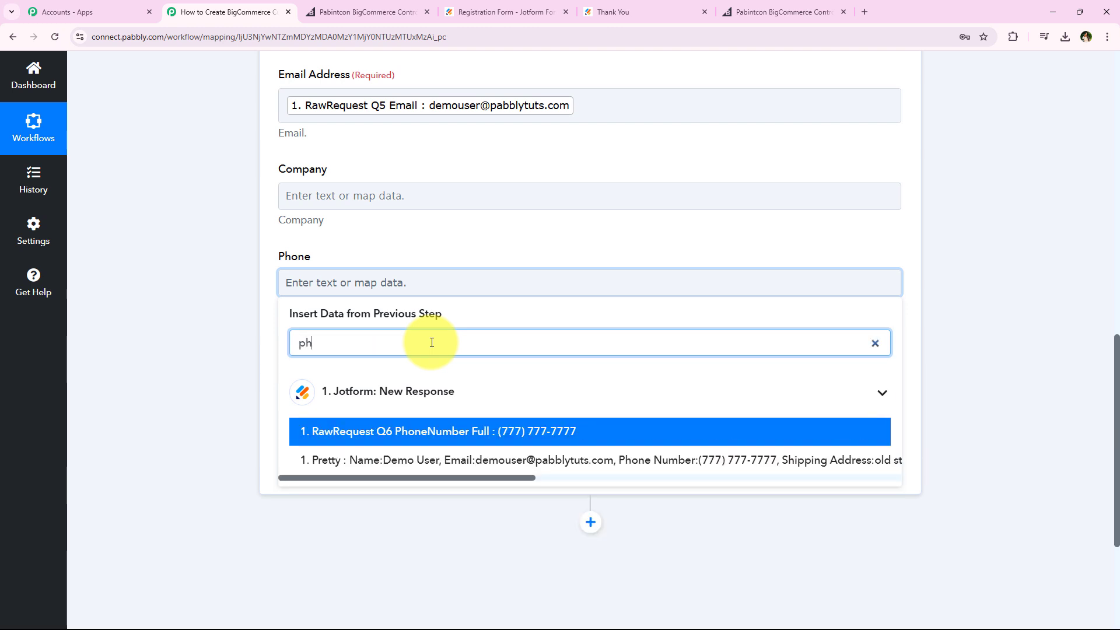
{"action": "left_click", "coordinate": [549, 431]}
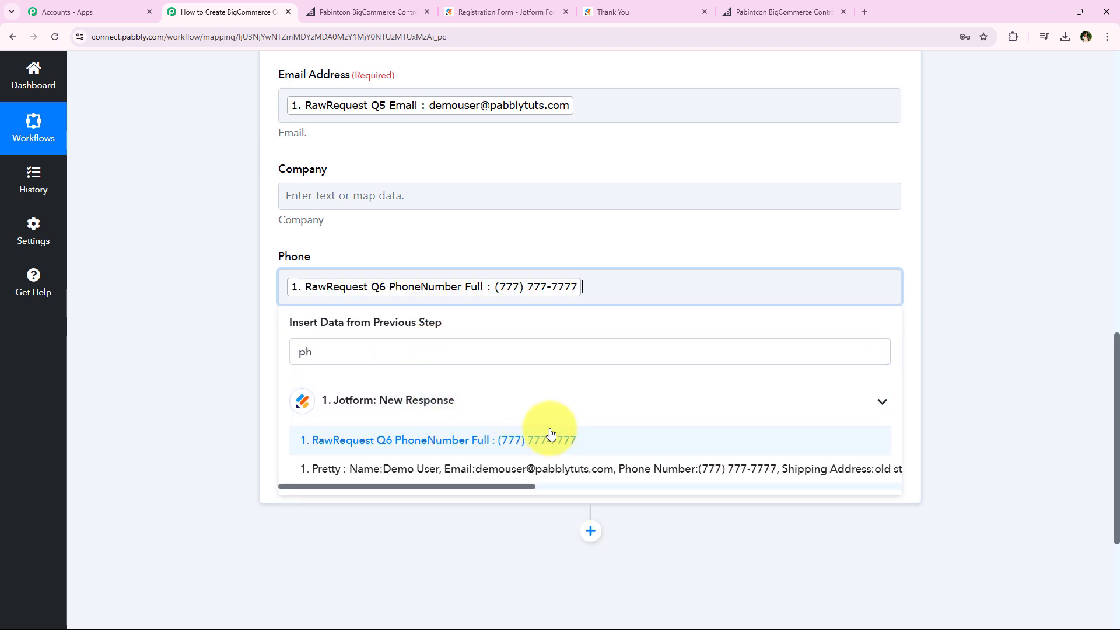
{"action": "left_click", "coordinate": [183, 333]}
Check the mapped customer fields, leaving Company and Notes empty, and save the action while sending a test request
{"action": "middle_click", "coordinate": [184, 328]}
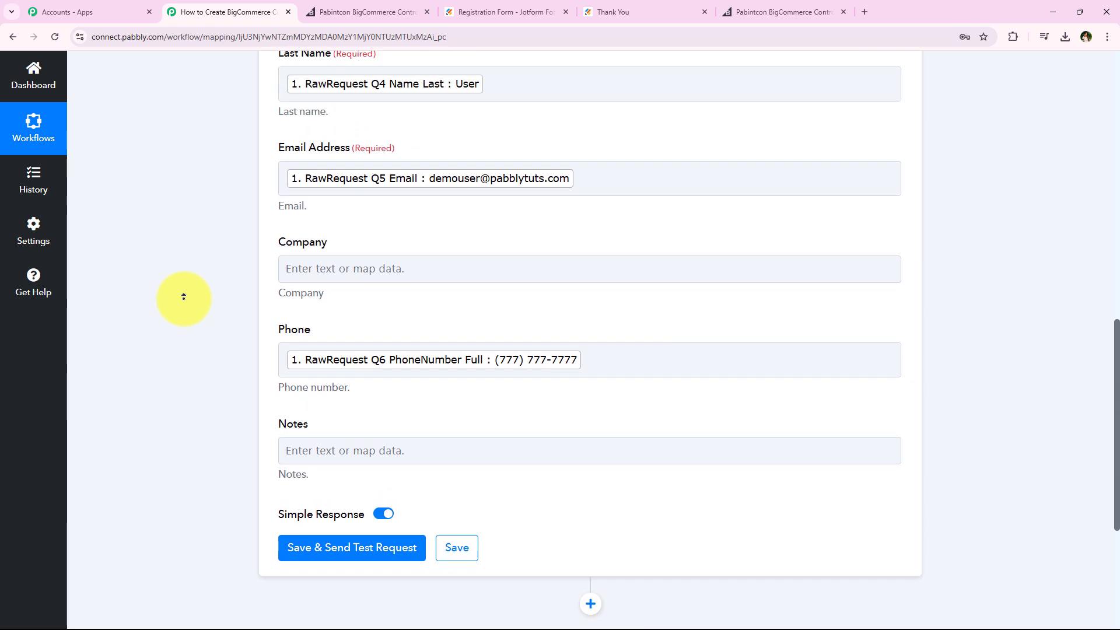
{"action": "scroll", "coordinate": [184, 297], "scroll_direction": "up", "scroll_amount": 1}
{"action": "scroll", "coordinate": [183, 323], "scroll_direction": "down", "scroll_amount": 6}
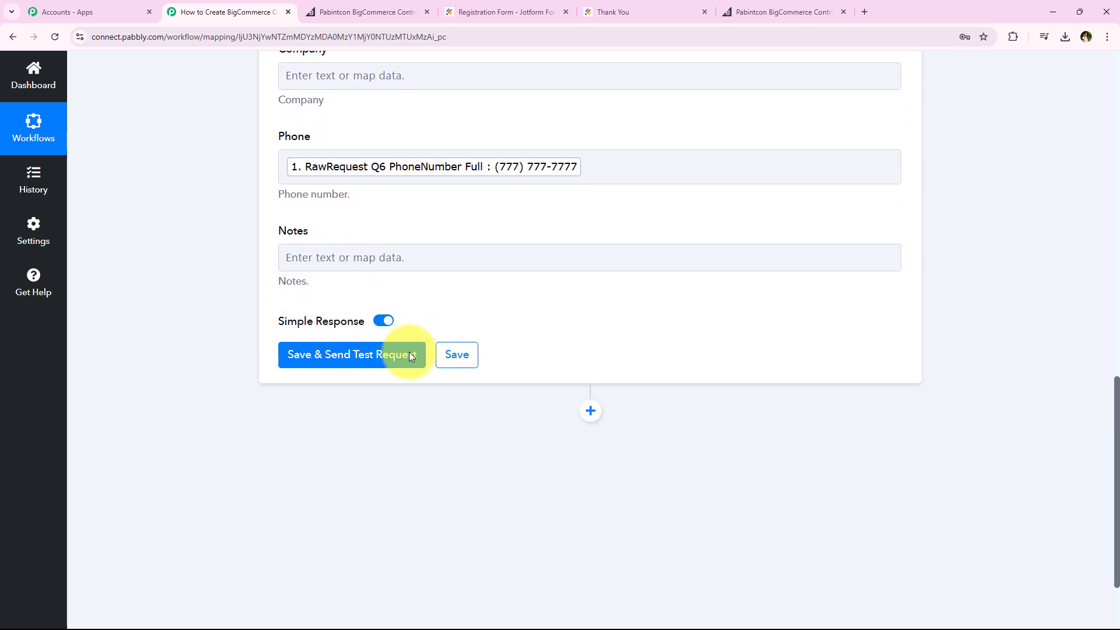
{"action": "middle_click", "coordinate": [202, 382]}
{"action": "scroll", "coordinate": [152, 390], "scroll_direction": "up", "scroll_amount": 3}
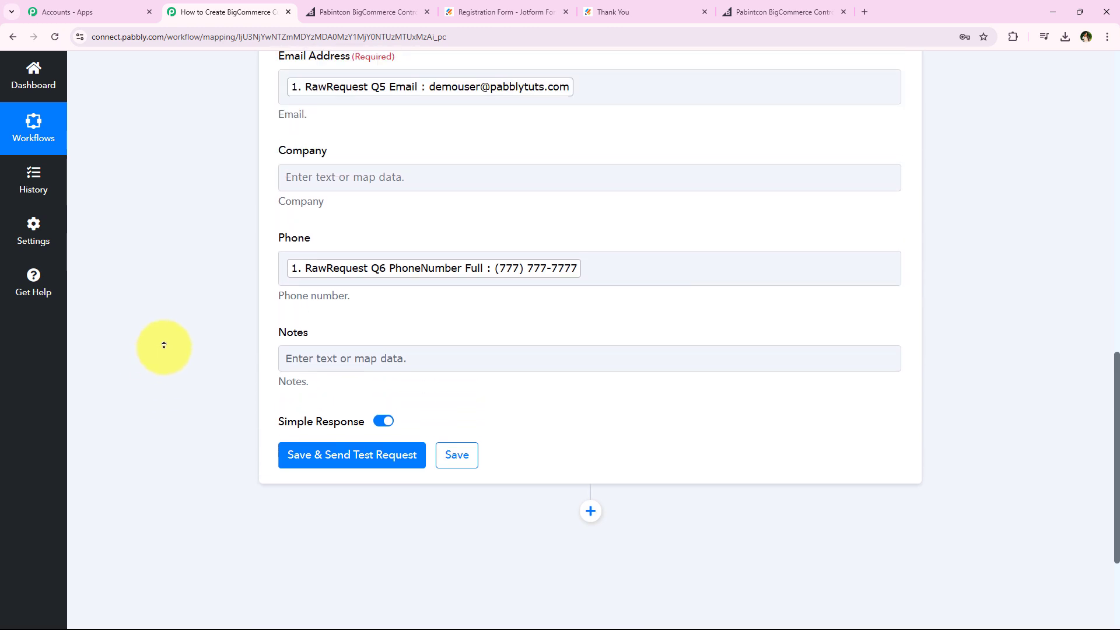
{"action": "scroll", "coordinate": [203, 296], "scroll_direction": "down", "scroll_amount": 3}
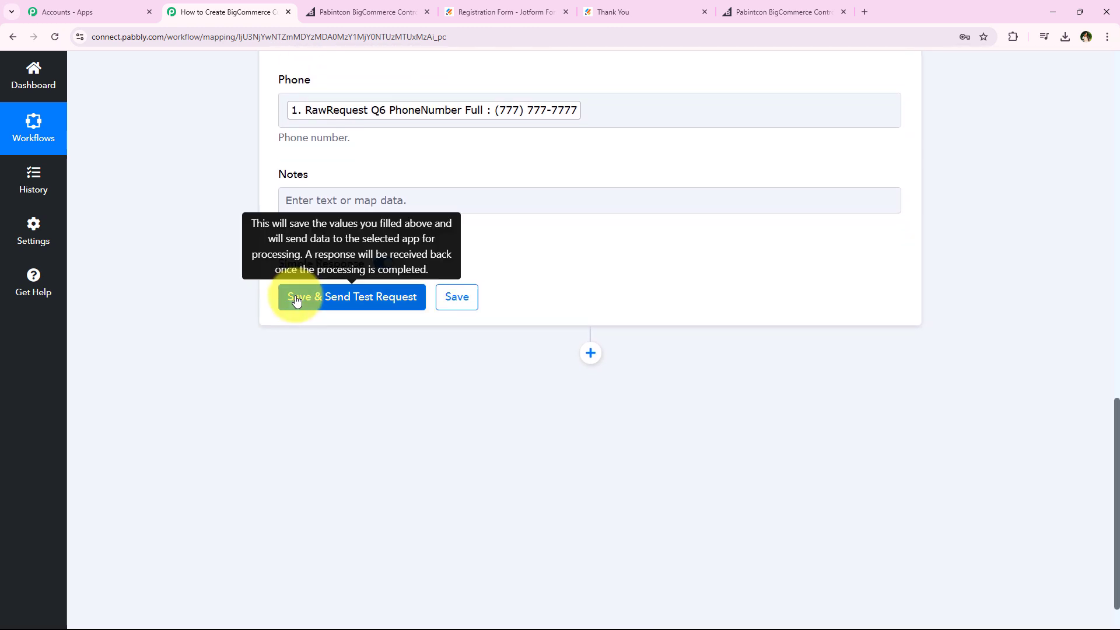
{"action": "left_click", "coordinate": [296, 302]}
{"action": "middle_click", "coordinate": [213, 307]}
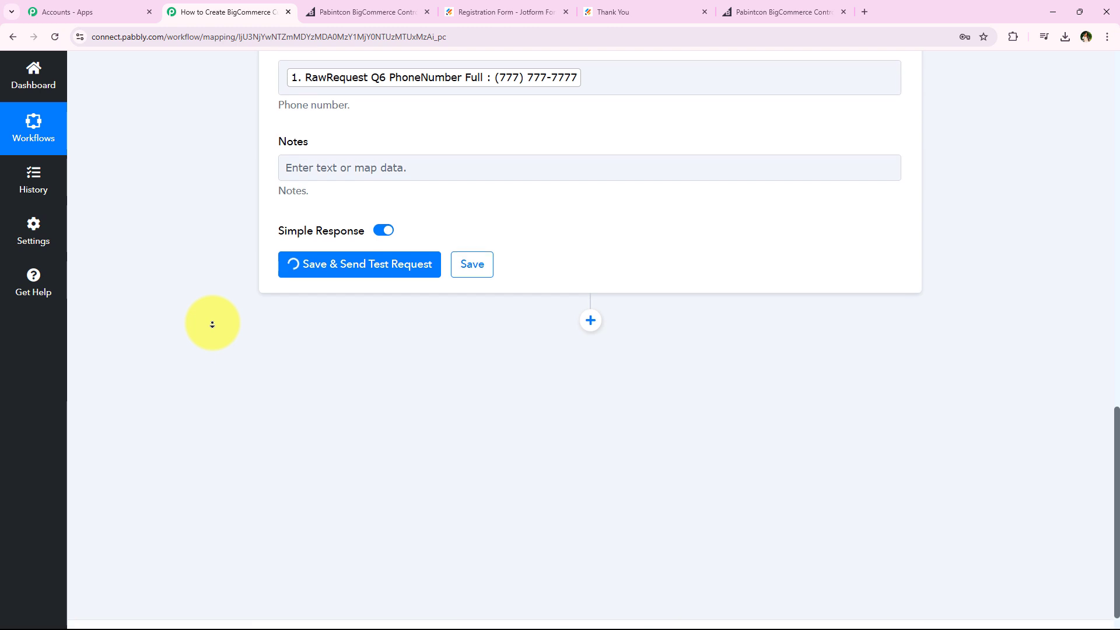
{"action": "middle_click", "coordinate": [212, 324]}
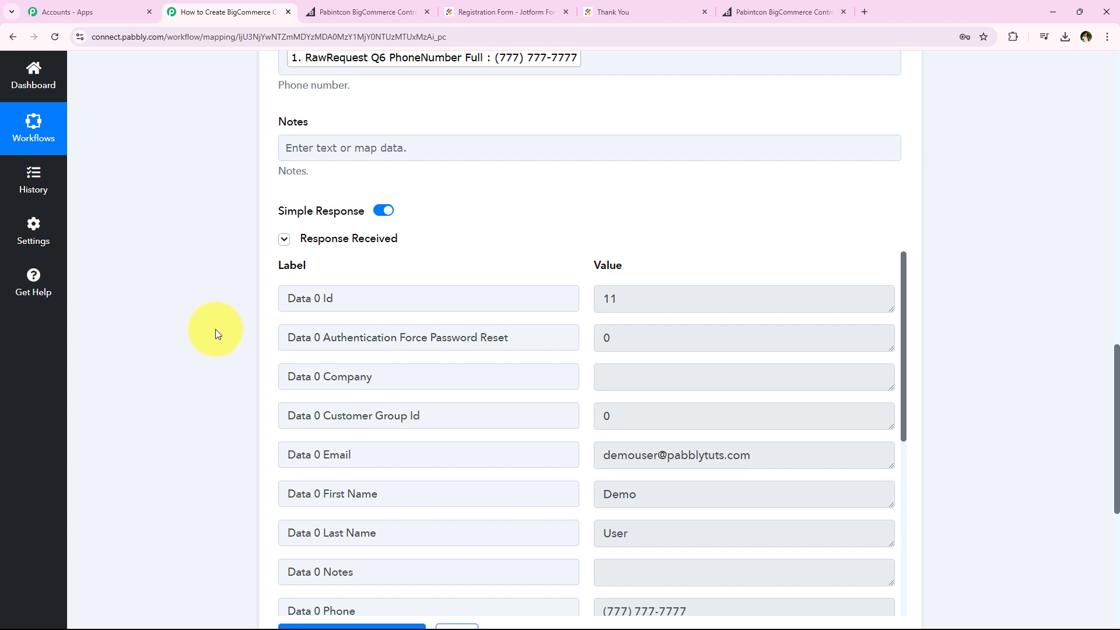
Check the email and first name in the received BigCommerce response, and collapse the Create Customer action
{"action": "left_click_drag", "start_coordinate": [803, 465], "coordinate": [533, 470]}
{"action": "left_click_drag", "start_coordinate": [700, 494], "coordinate": [495, 502]}
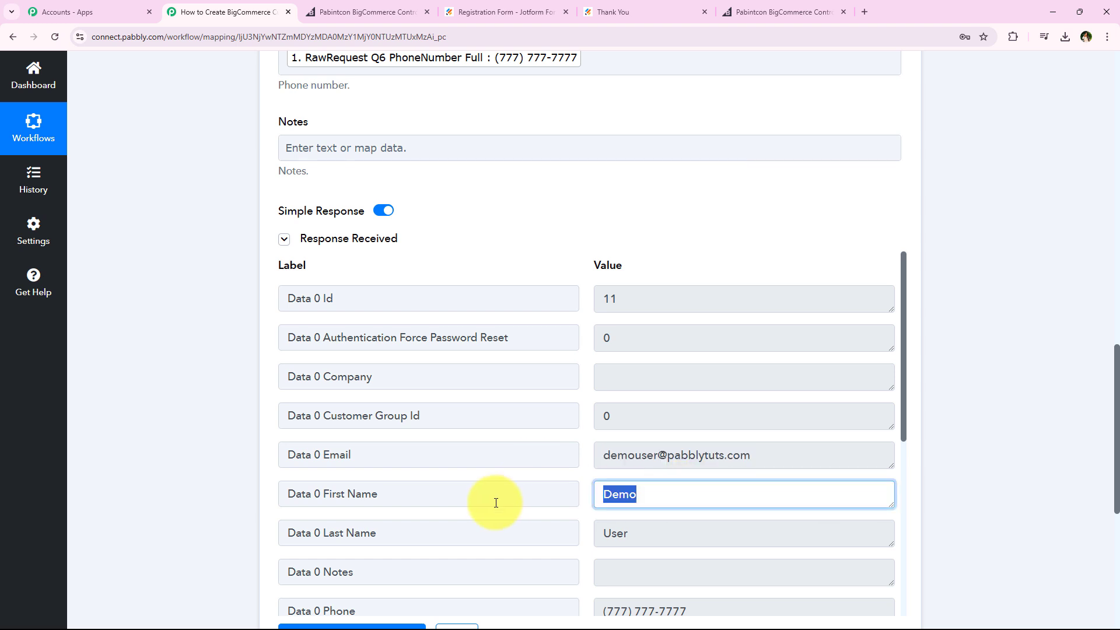
{"action": "scroll", "coordinate": [219, 303], "scroll_direction": "up", "scroll_amount": 15}
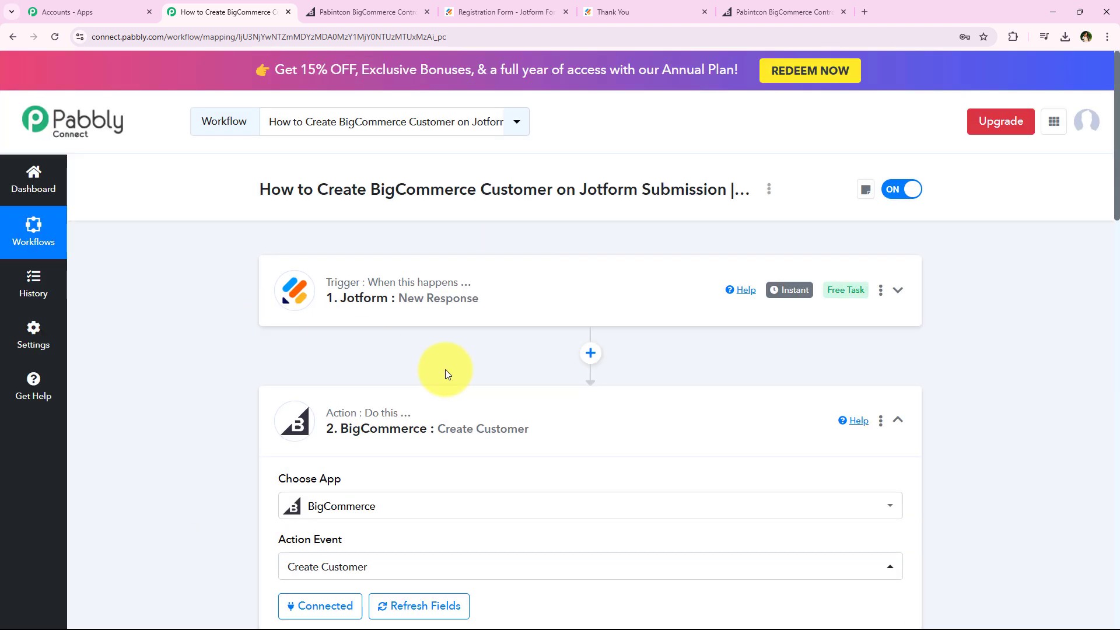
{"action": "left_click", "coordinate": [474, 394]}
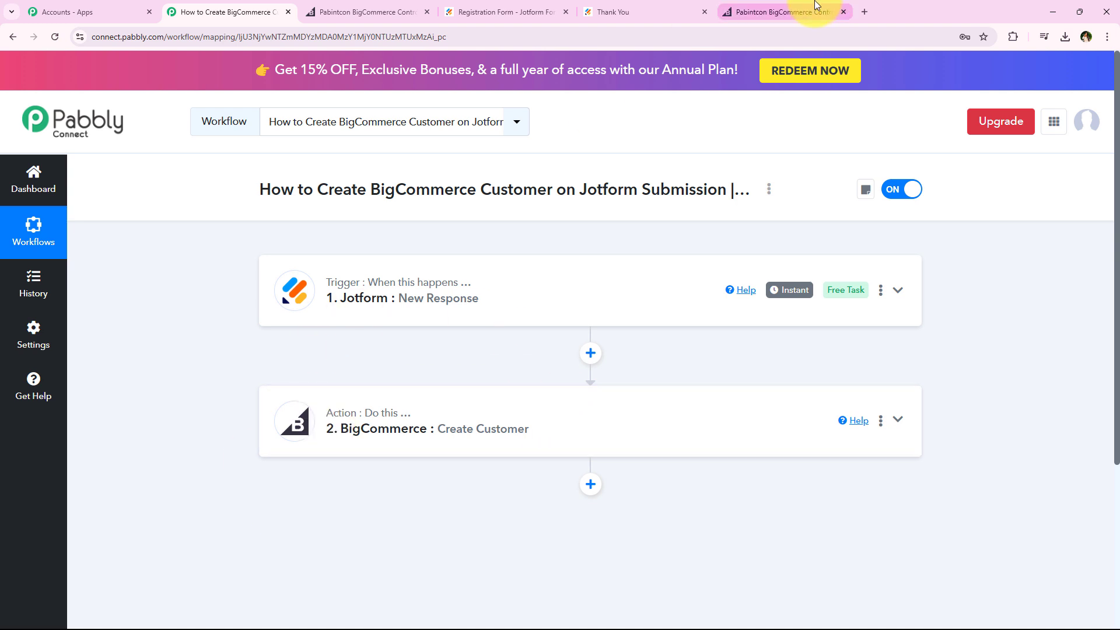
Reload the BigCommerce customer list to check for the new customer, and return to the Pabbly Connect workflow, closing the extra BigCommerce tab
{"action": "left_click", "coordinate": [746, 8]}
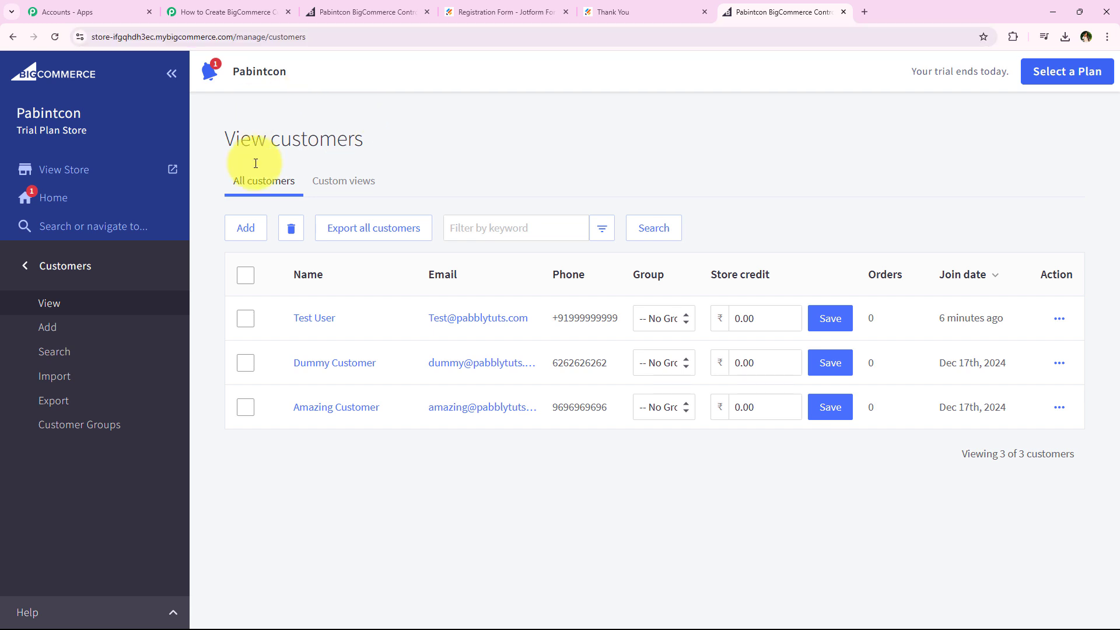
{"action": "left_click", "coordinate": [60, 41]}
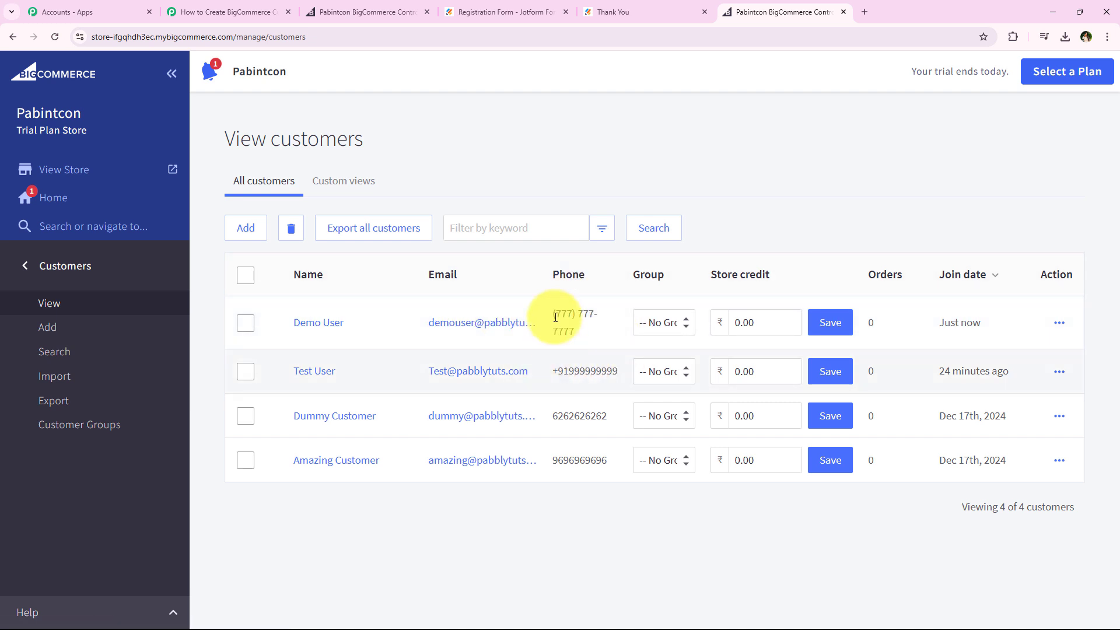
{"action": "left_click", "coordinate": [206, 4]}
{"action": "left_click", "coordinate": [426, 12]}
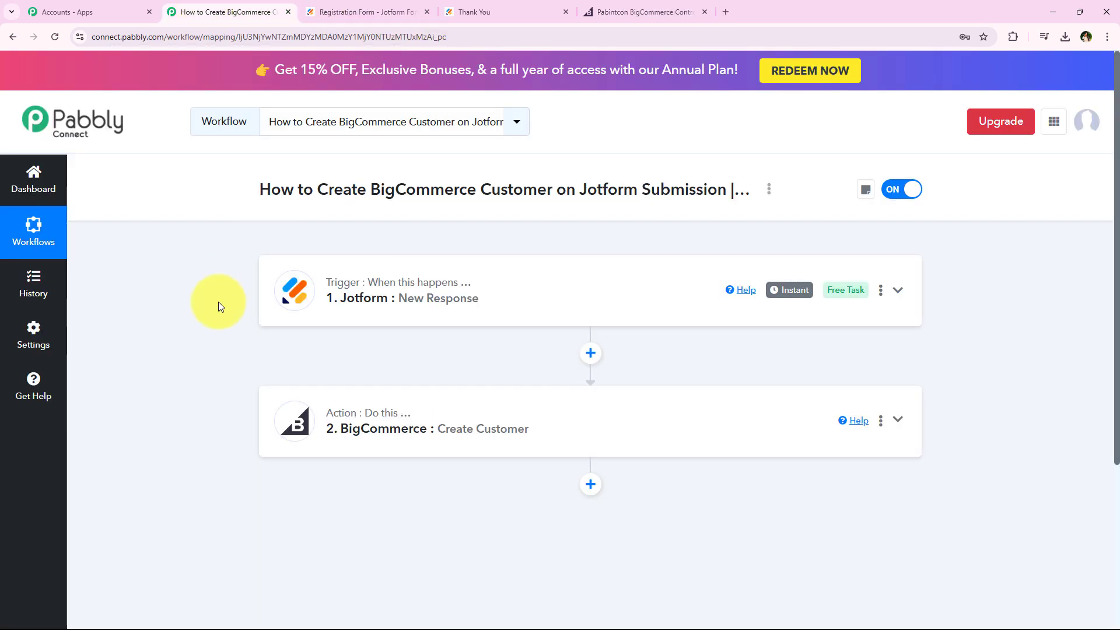